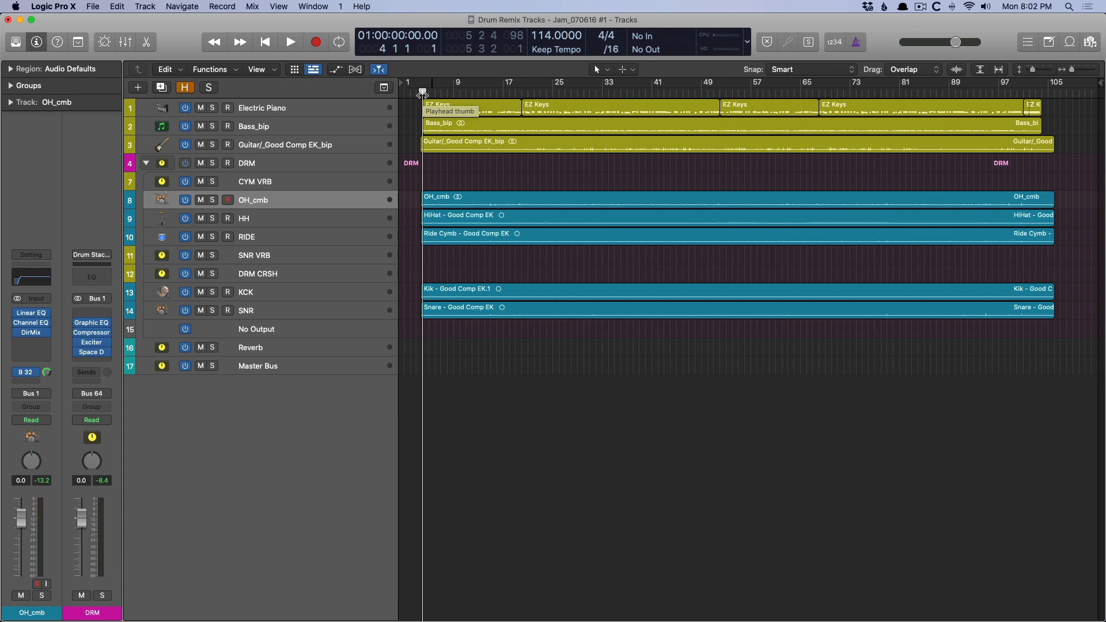
Play back the full mix with the processed drums from the start of the regions.
key("space")
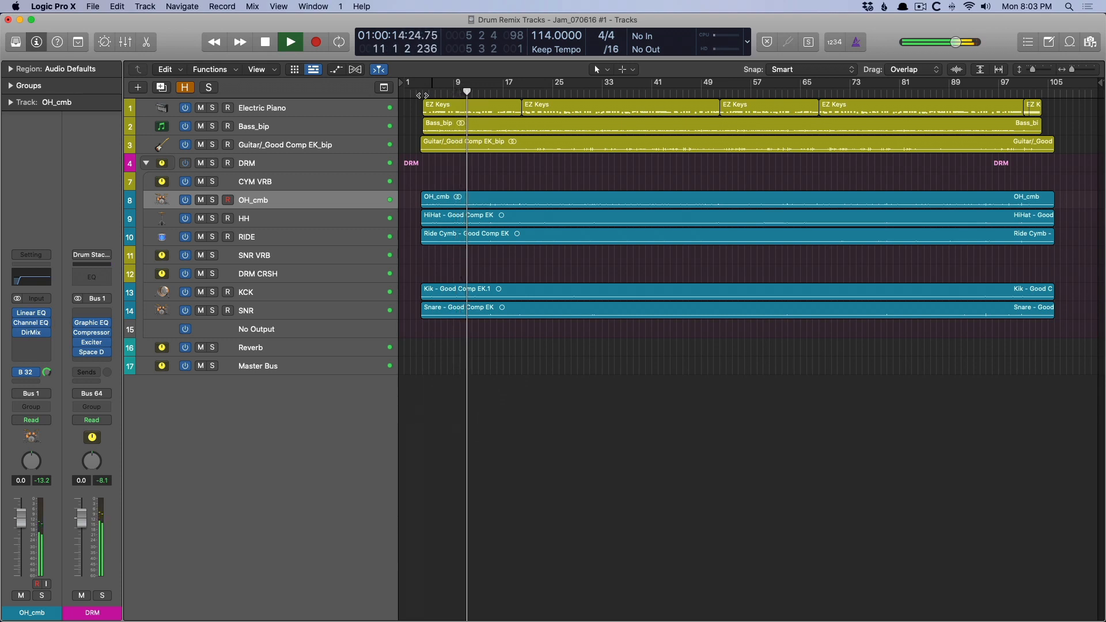
key("space")
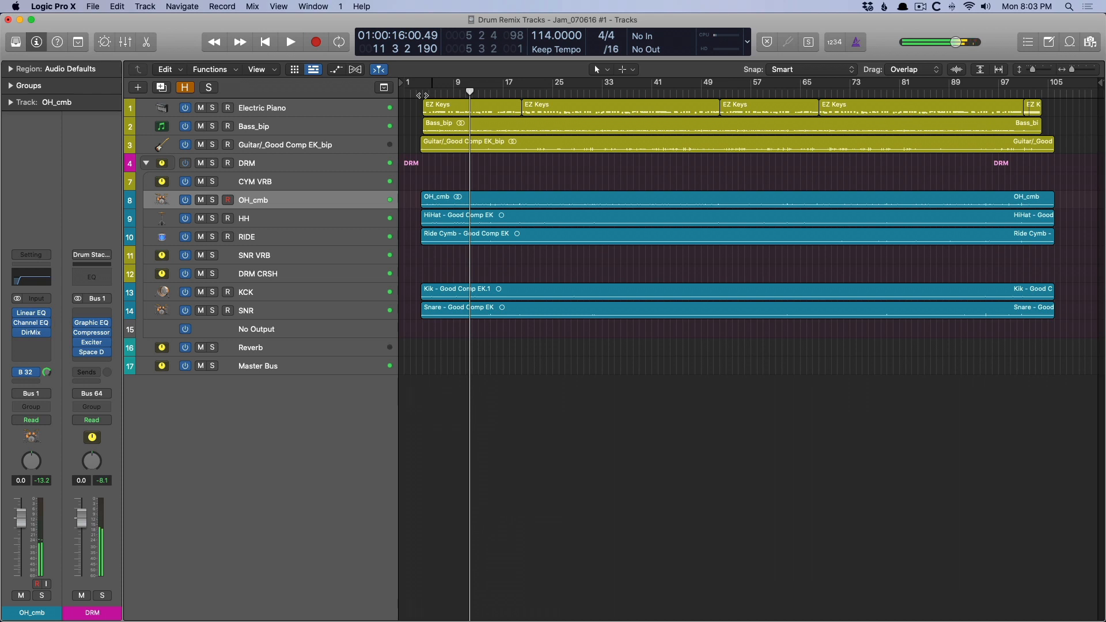
Compare the mix with all plug-ins and sends on the DRM stack and its channels bypassed against the mix with them enabled.
key("x")
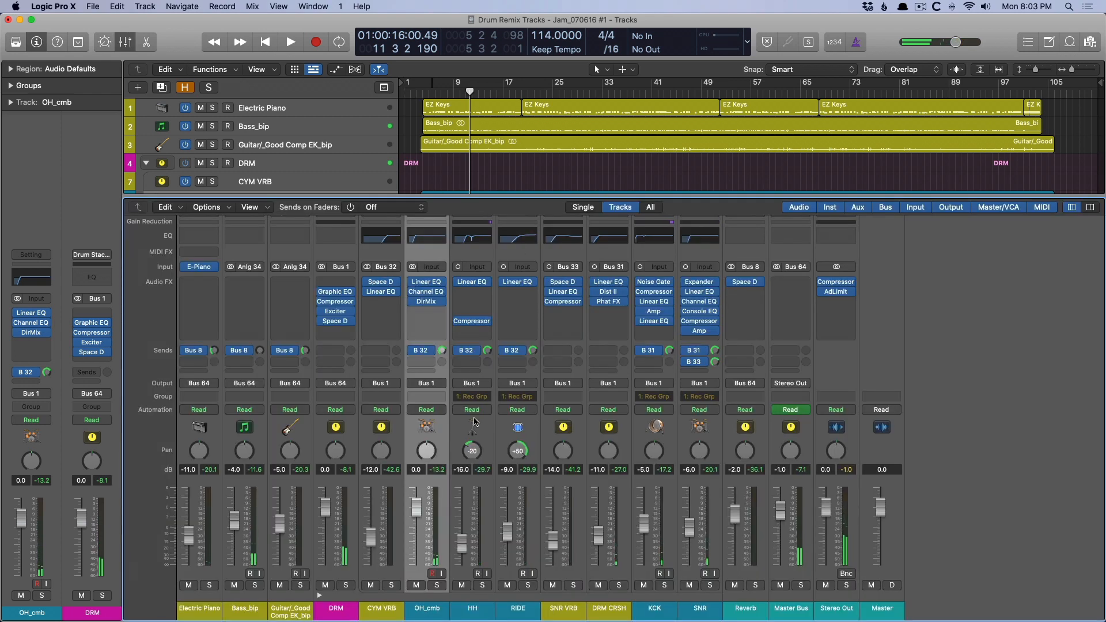
left_click(342, 600)
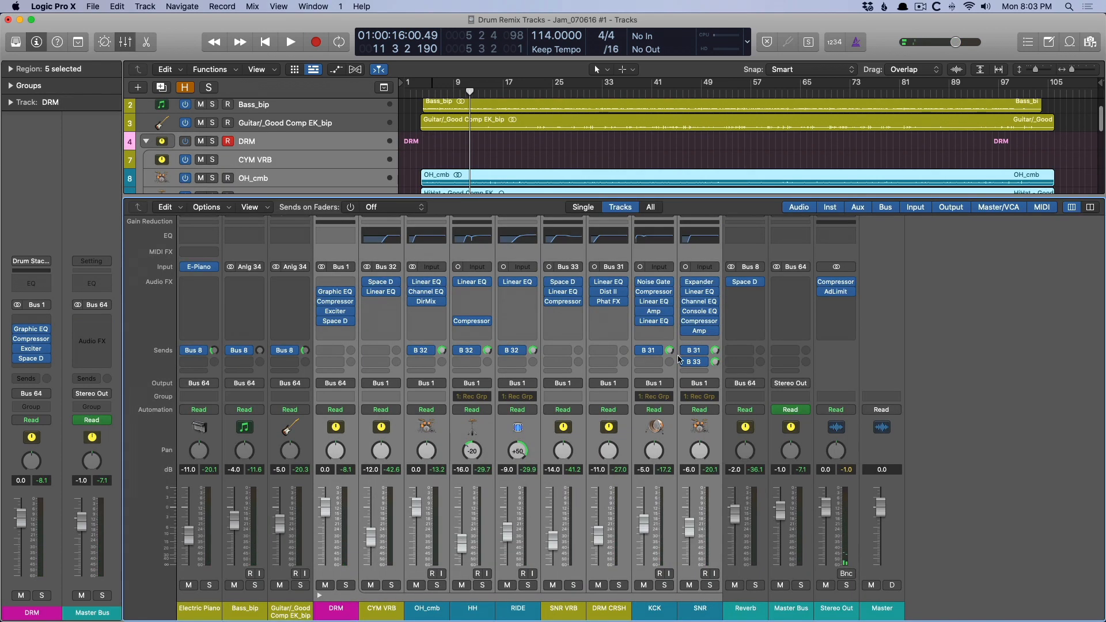
left_click_drag(684, 361, 684, 278)
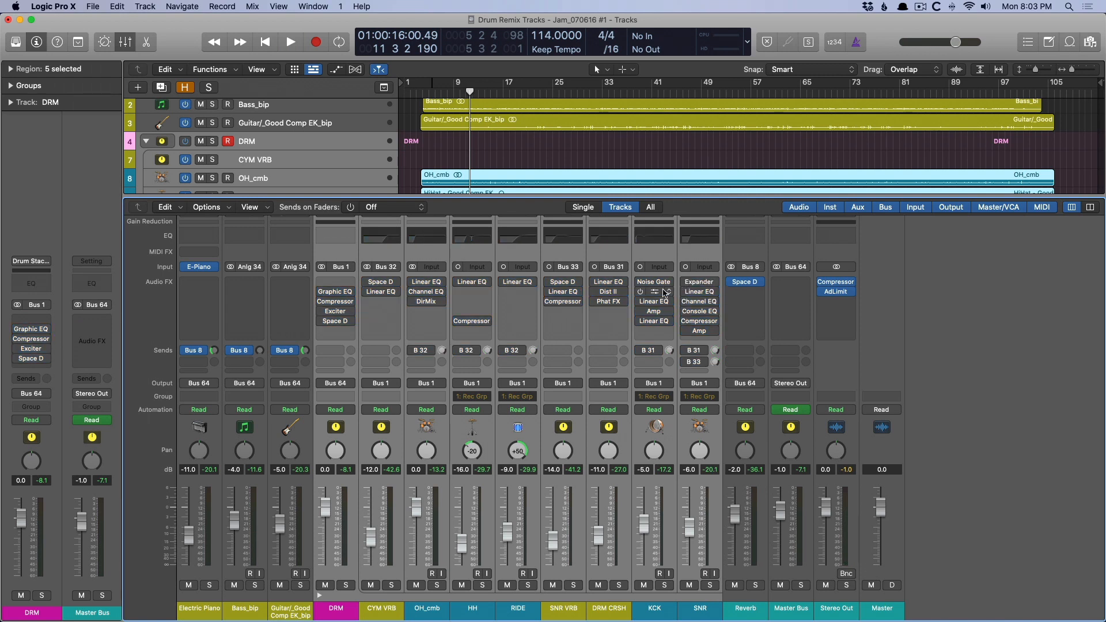
key("Return")
key("space")
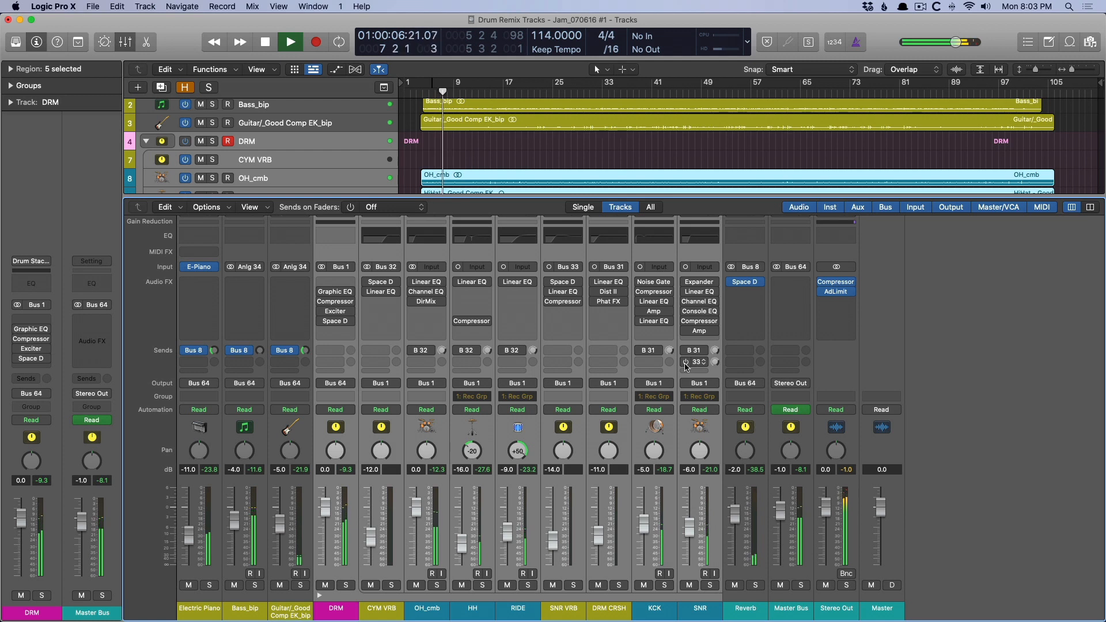
key("space")
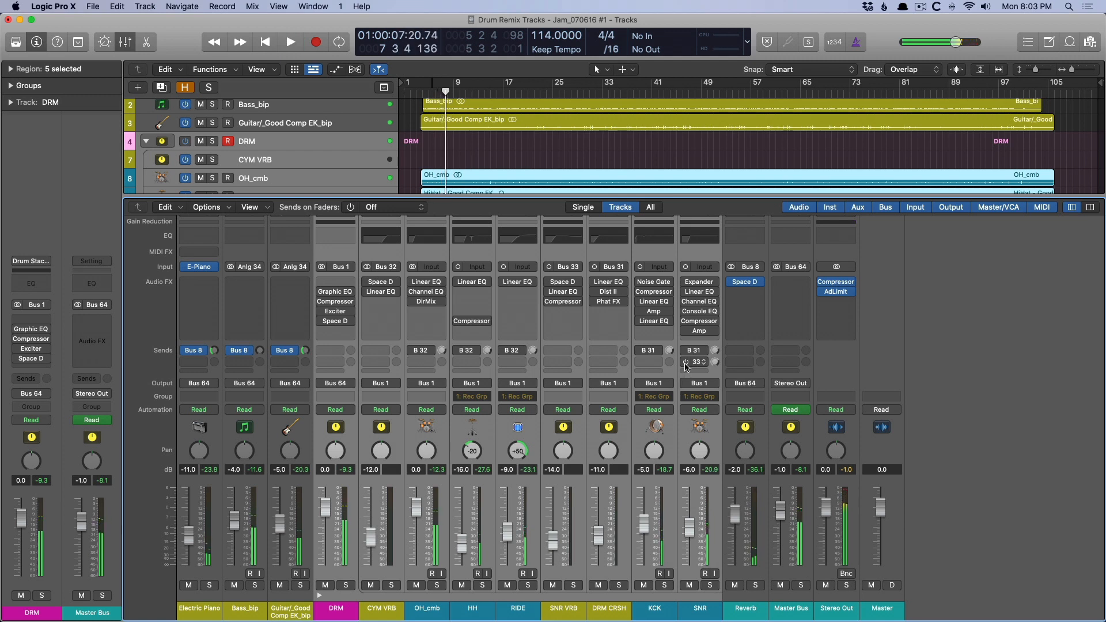
key("space")
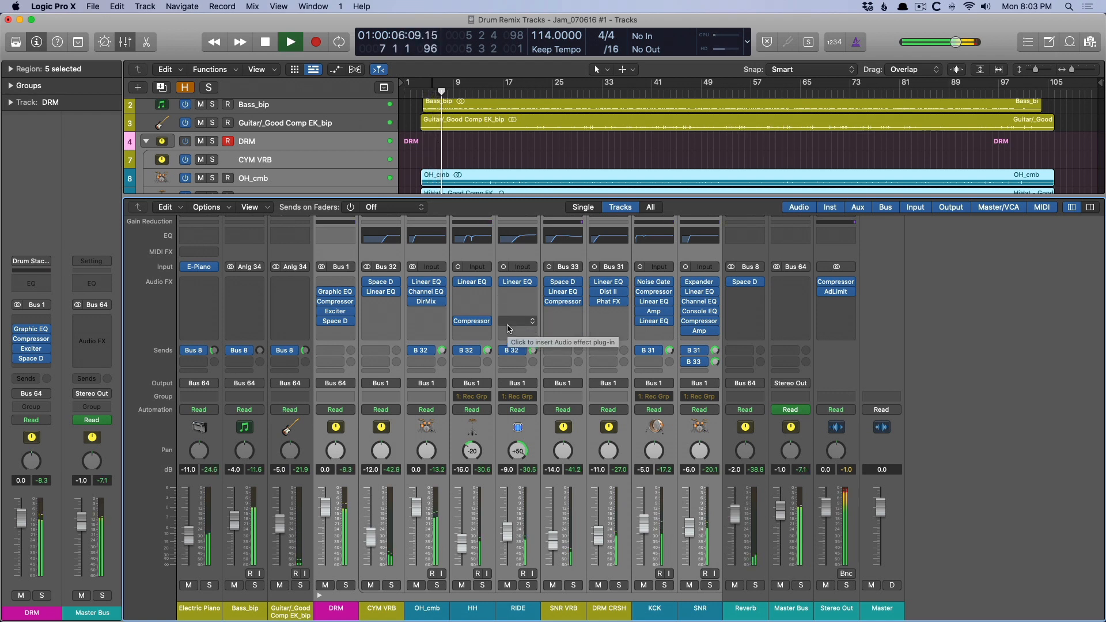
key("space")
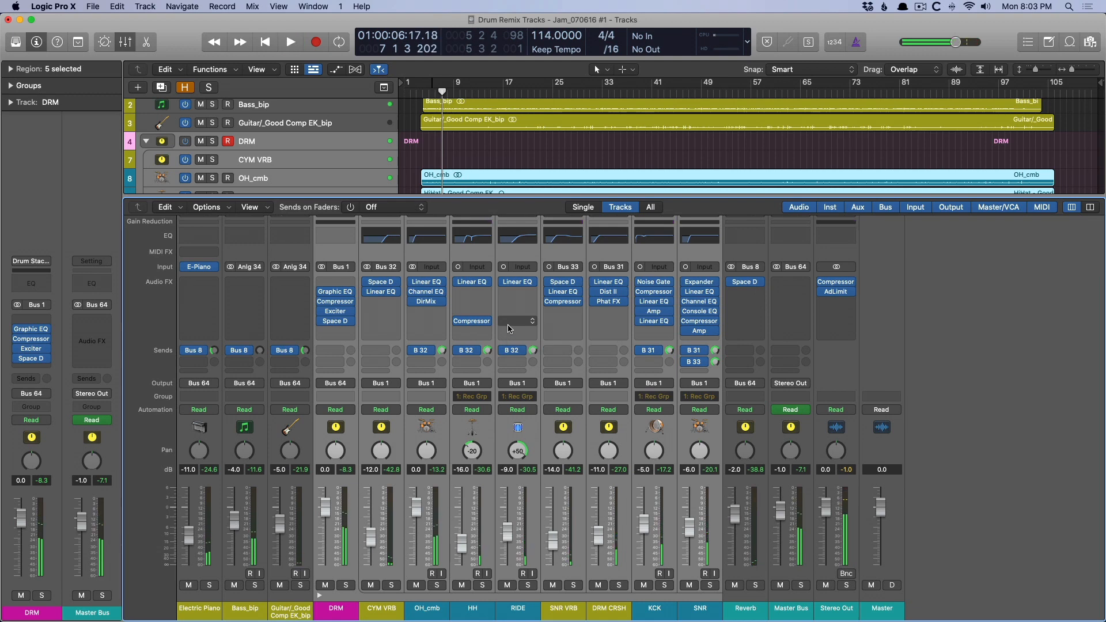
key("x")
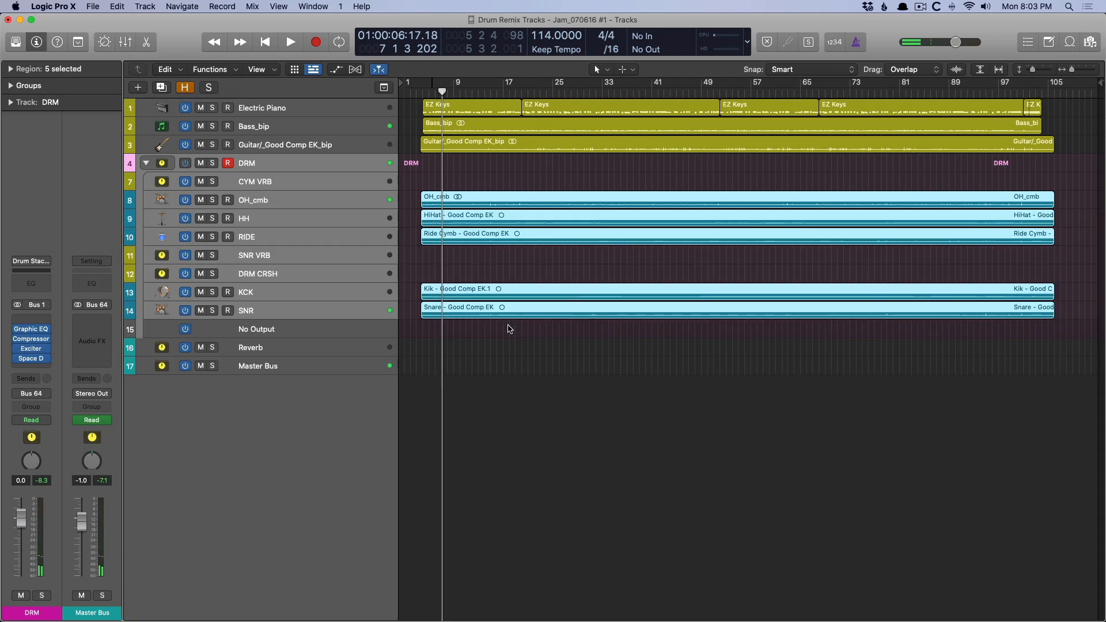
Zoom in on the OH_cmb region and reveal the hidden tracks to examine the separate OH L and OH R overhead recordings.
left_click(375, 198)
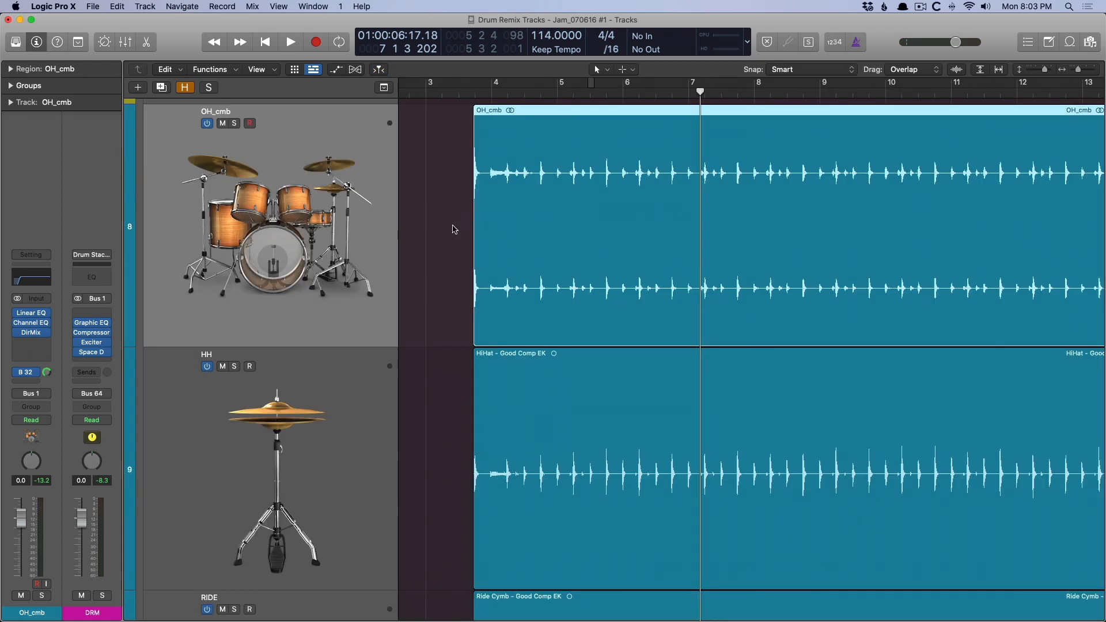
key("z")
key("h")
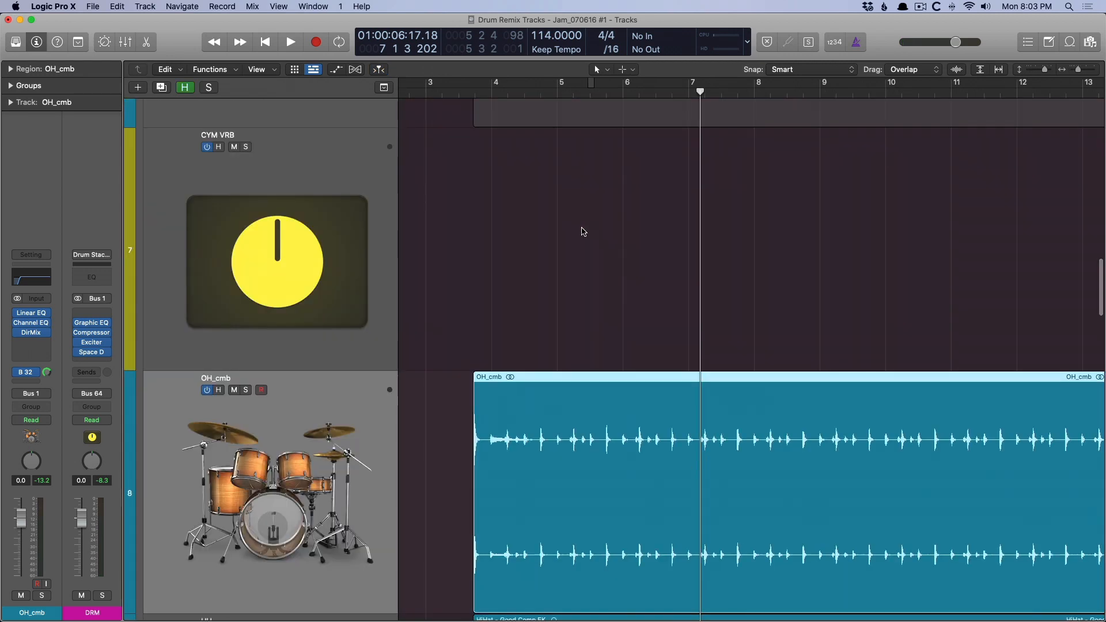
scroll(582, 225, "up", 5)
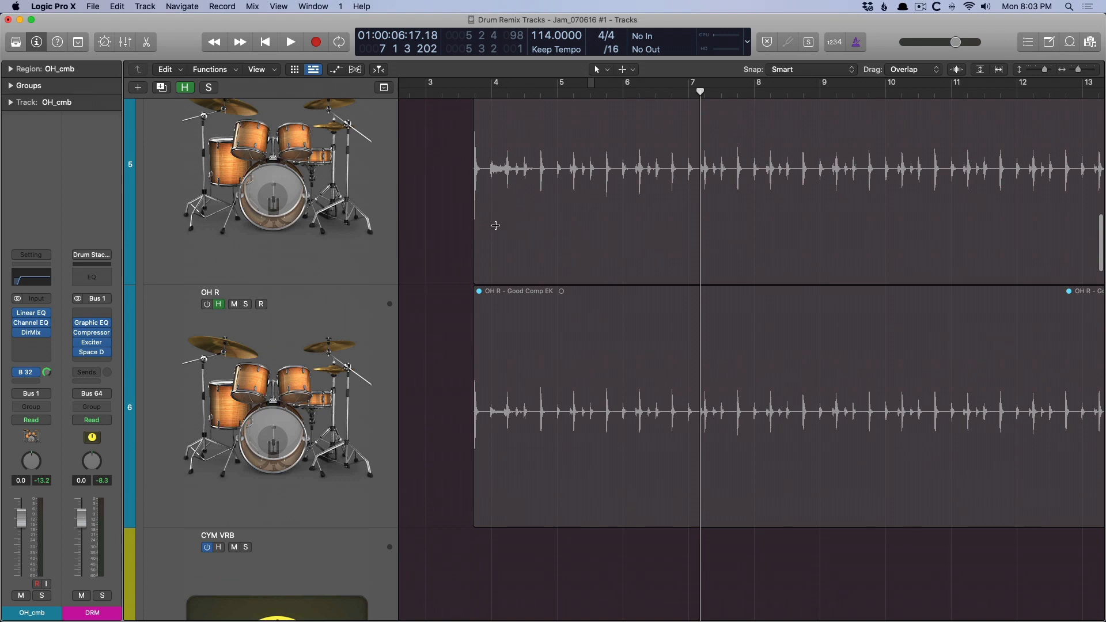
scroll(346, 239, "up", 2)
left_click(346, 239)
left_click(261, 461)
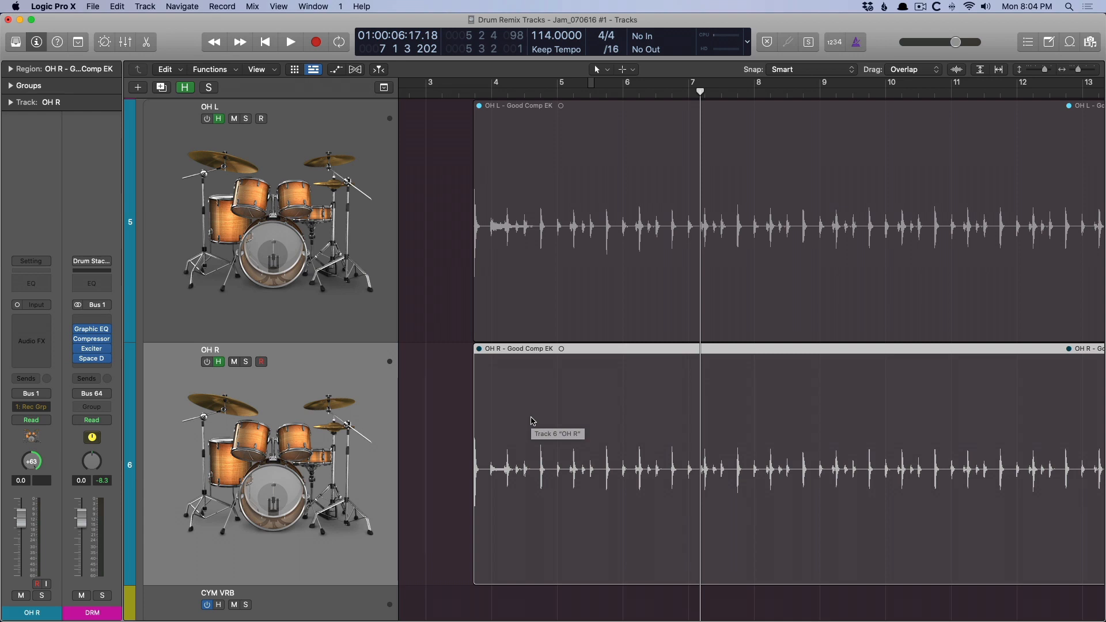
key("Down")
Examine the band sliders and output drive of the Vintage Graphic EQ on the DRM stack.
key("x")
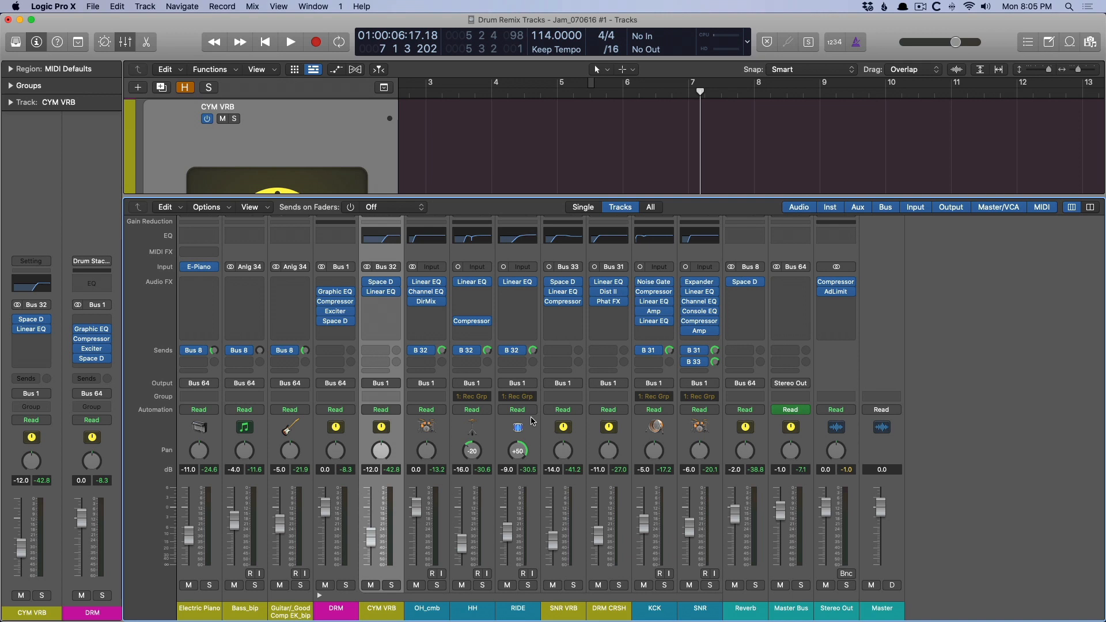
left_click(336, 292)
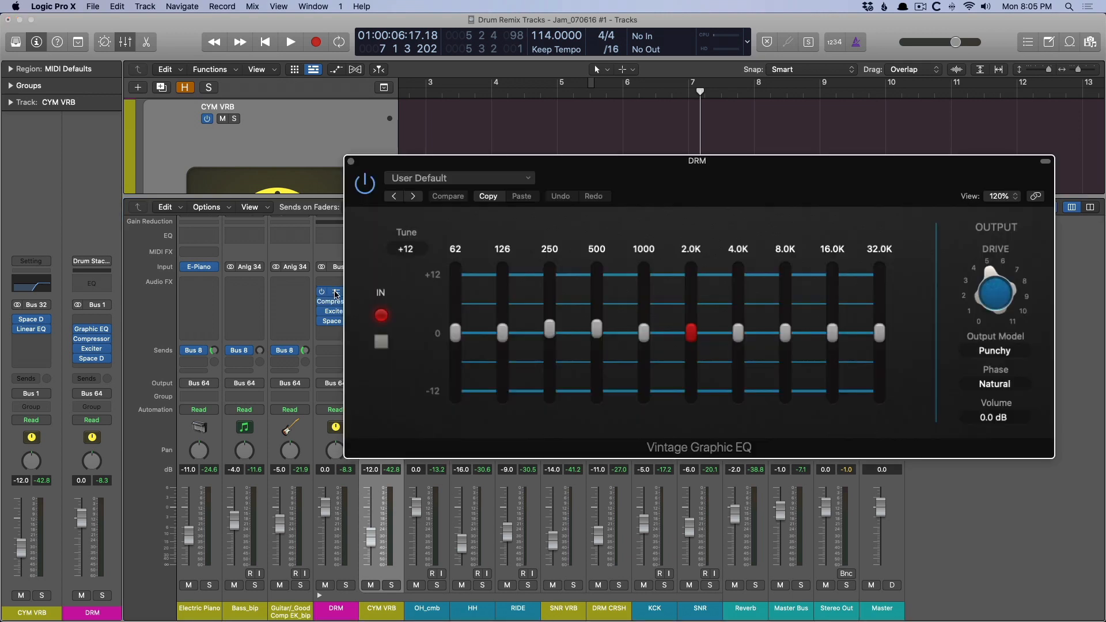
left_click_drag(687, 165, 617, 171)
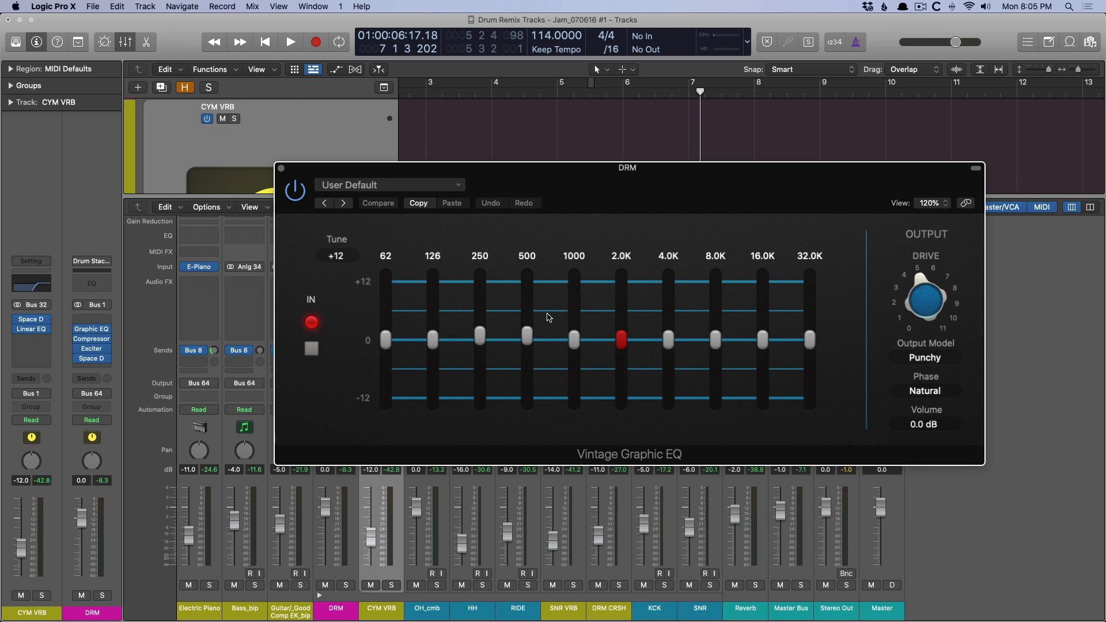
left_click(529, 339)
mouse_move(476, 335)
mouse_move(919, 258)
key("super+w")
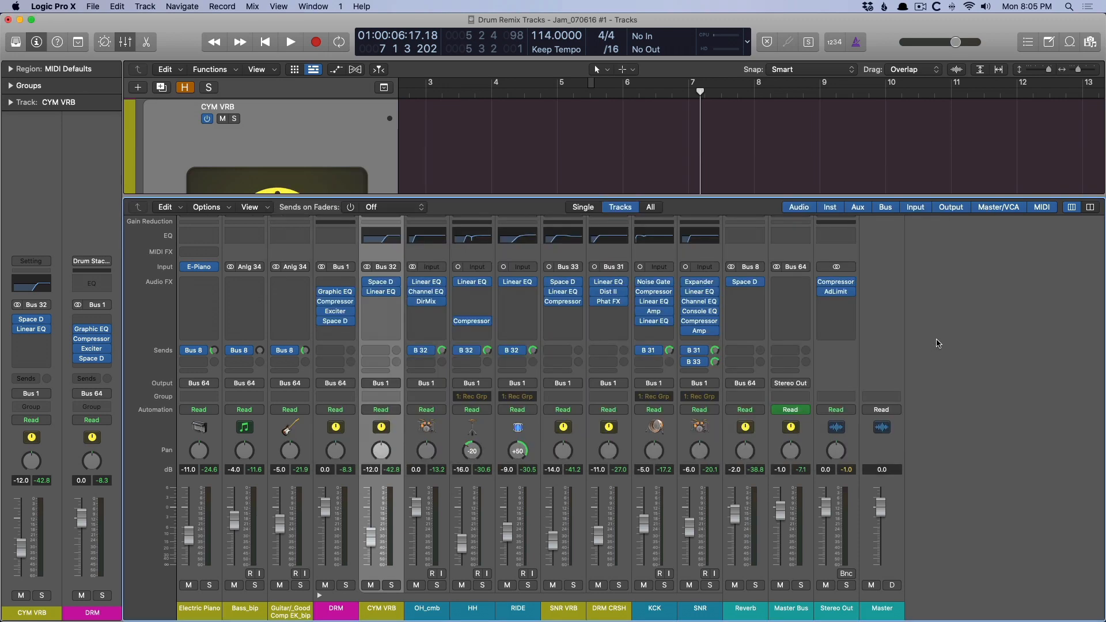
Inspect the Vintage Opto compressor on the DRM stack while playing the mix to watch its gain reduction.
left_click(344, 303)
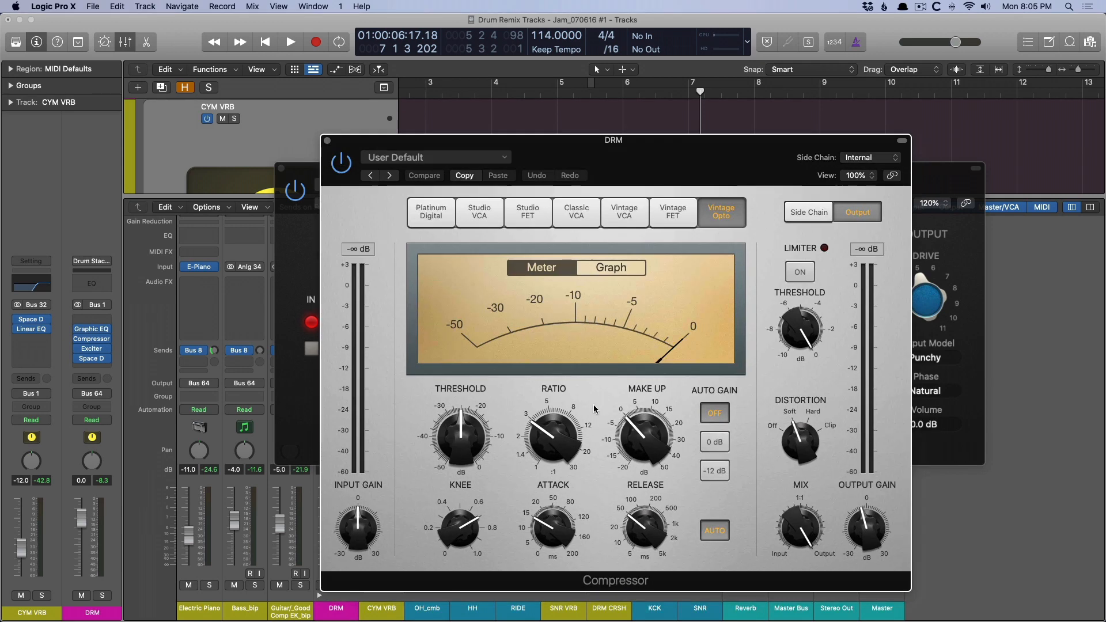
mouse_move(575, 503)
key("space")
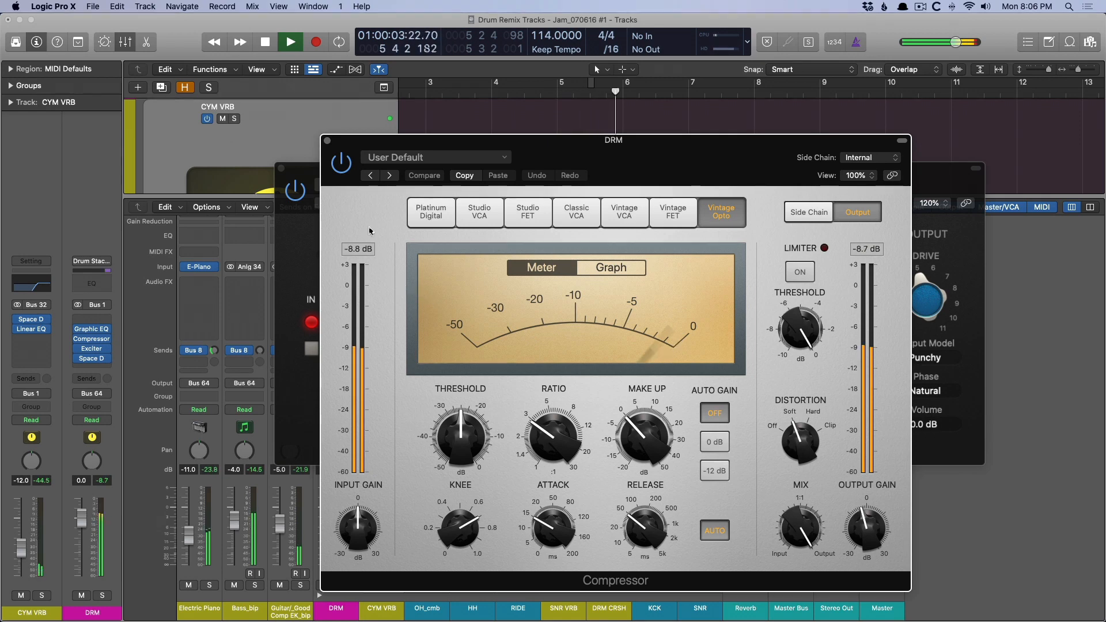
key("space")
left_click(326, 140)
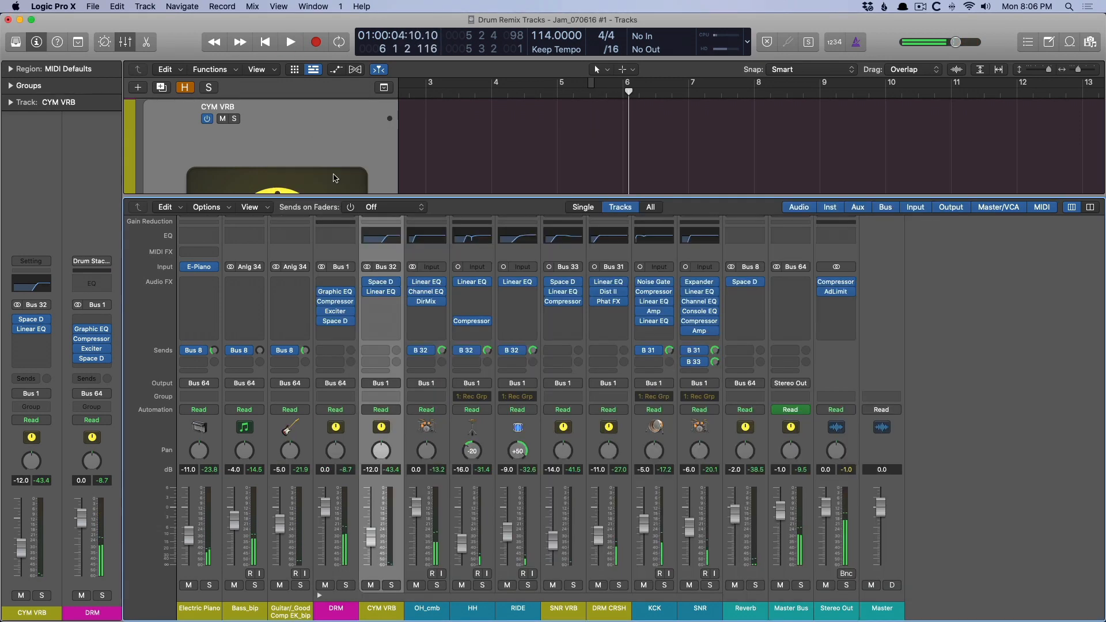
Review the DRM stack's Exciter settings and its Space Designer reverb, including where the 0.3s Jazz Guitar Room preset is located.
left_click(346, 311)
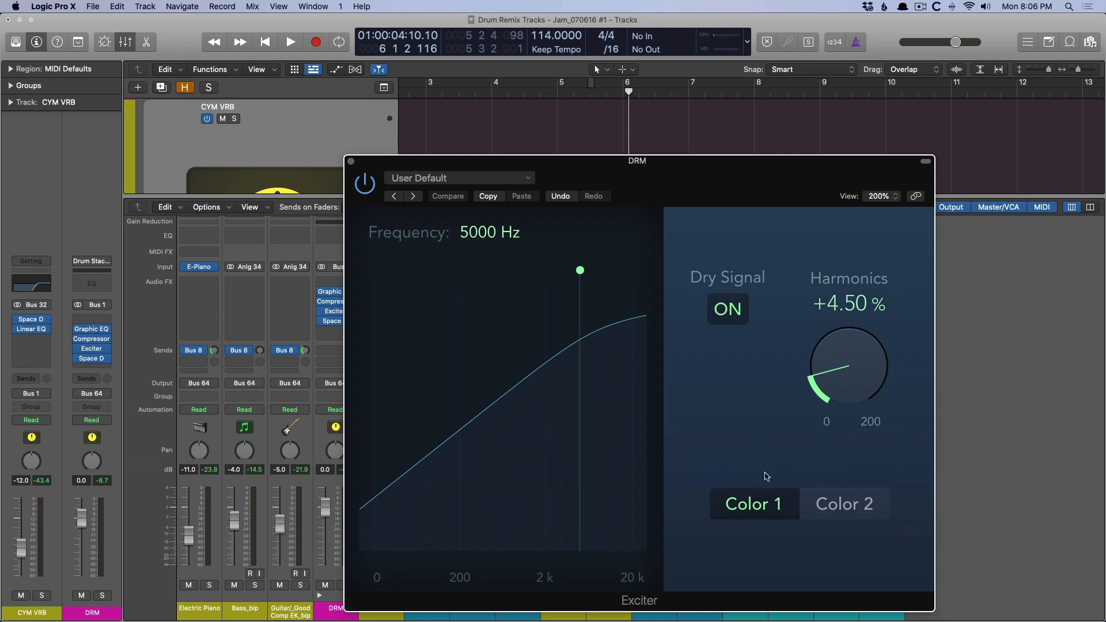
left_click(351, 161)
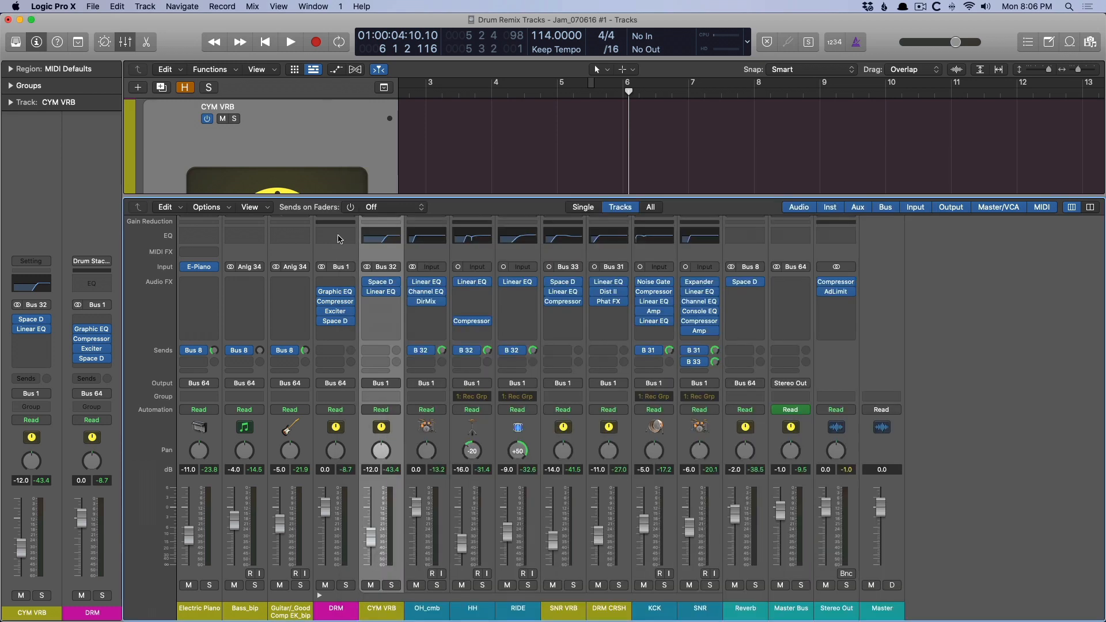
left_click(335, 320)
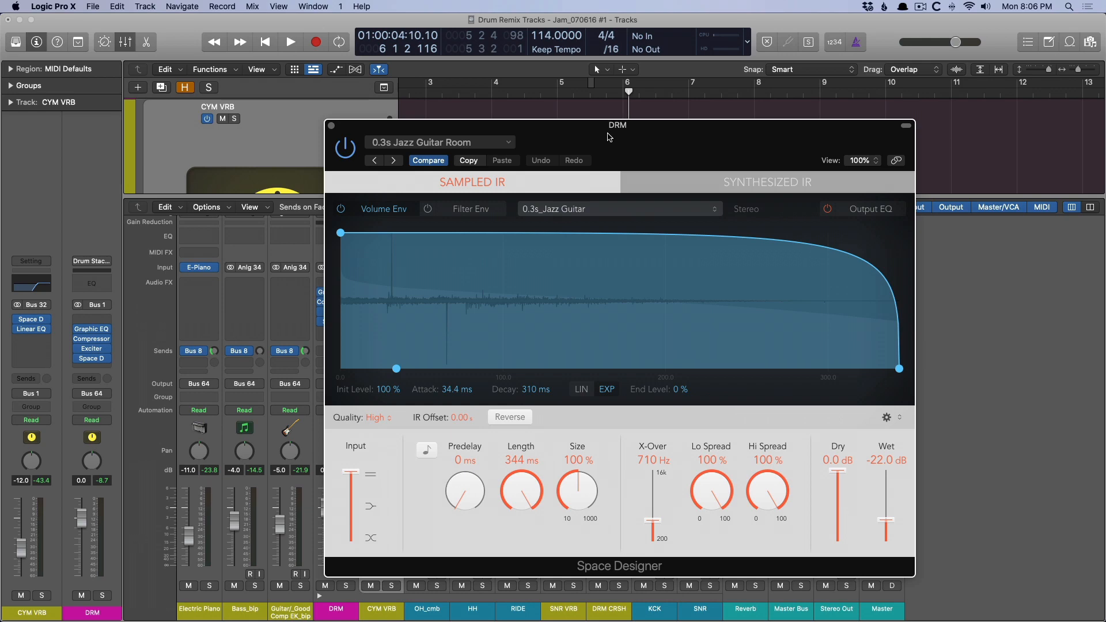
left_click(477, 143)
mouse_move(483, 393)
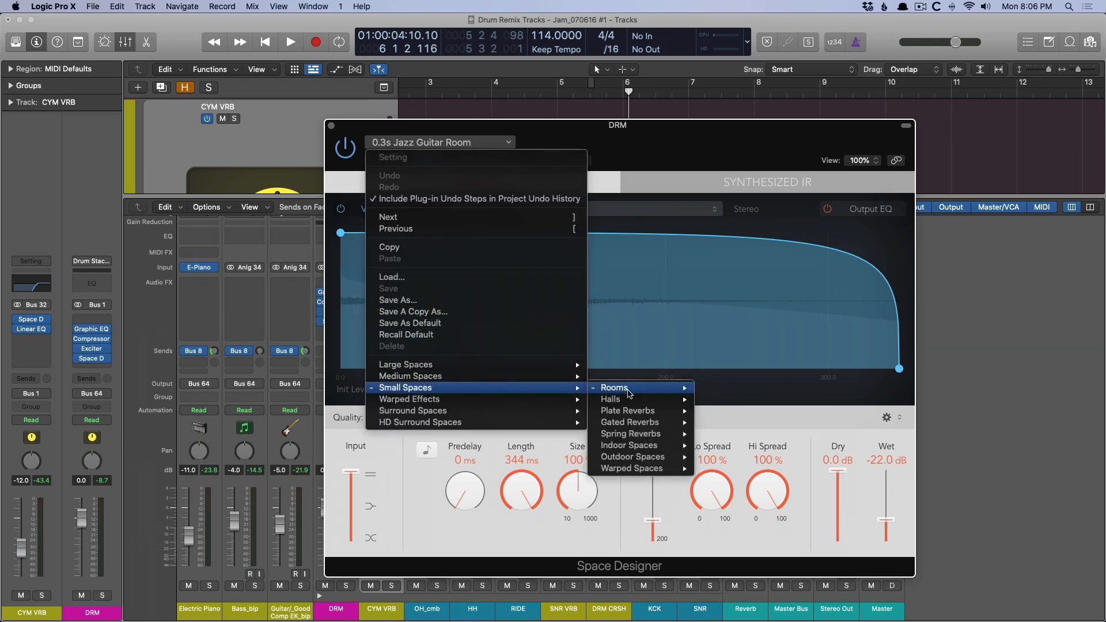
mouse_move(631, 393)
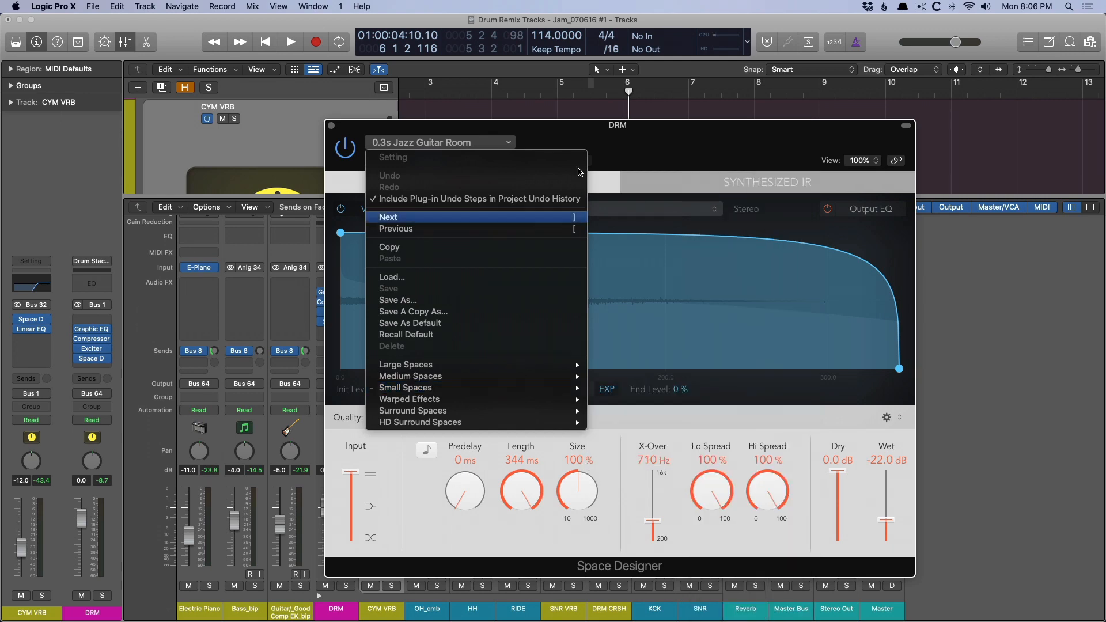
left_click(657, 141)
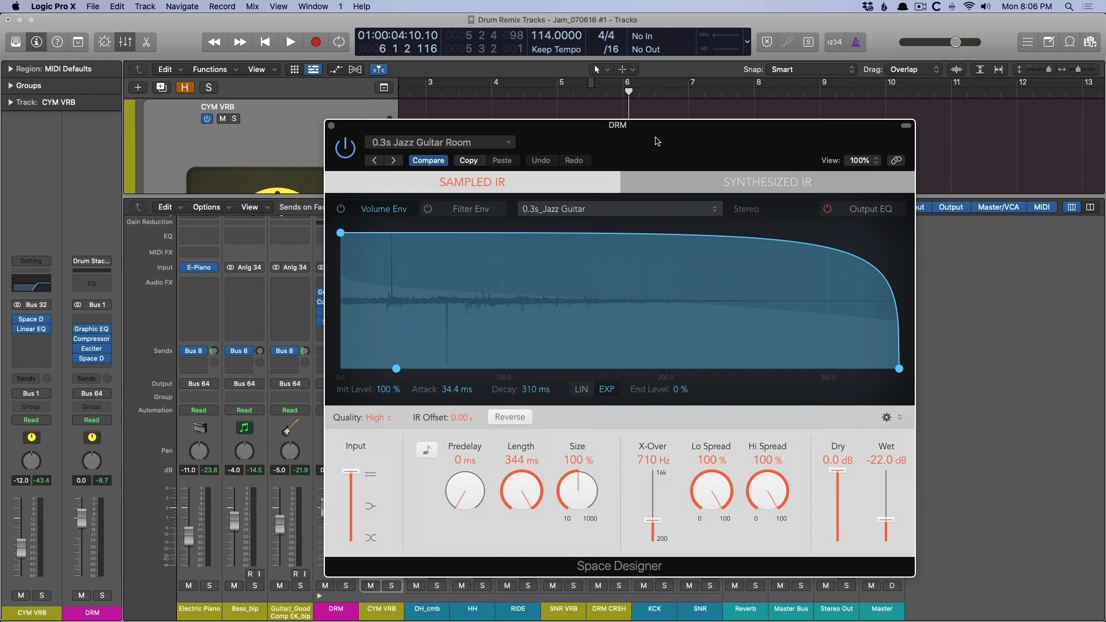
left_click(331, 125)
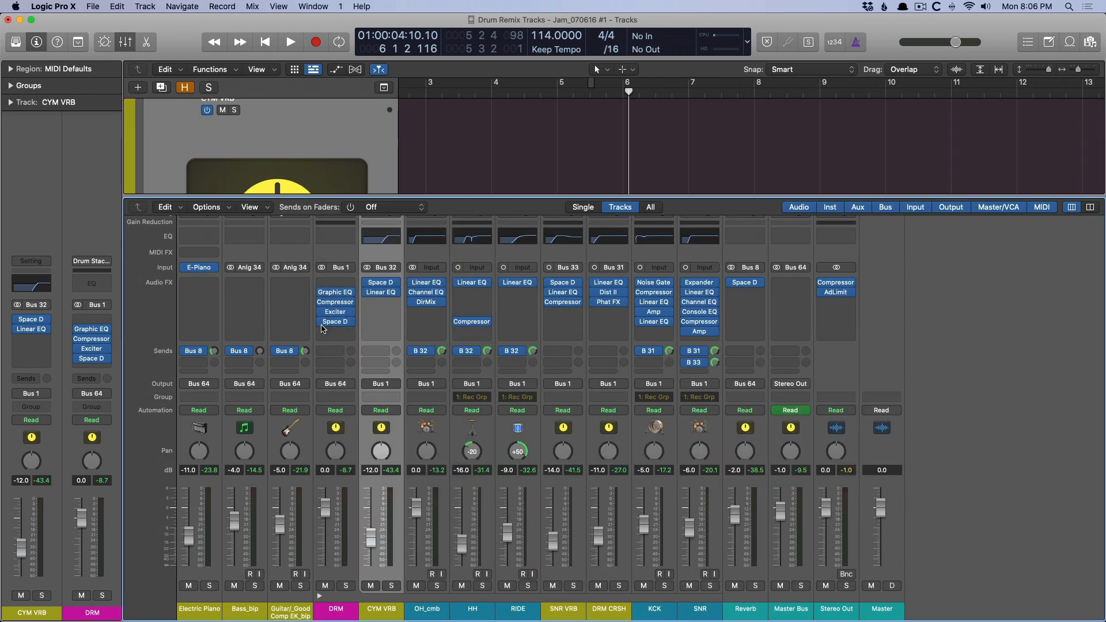
Compare the mix with the four DRM stack plug-ins bypassed and re-enabled during playback.
left_click_drag(321, 321, 320, 291)
key("space")
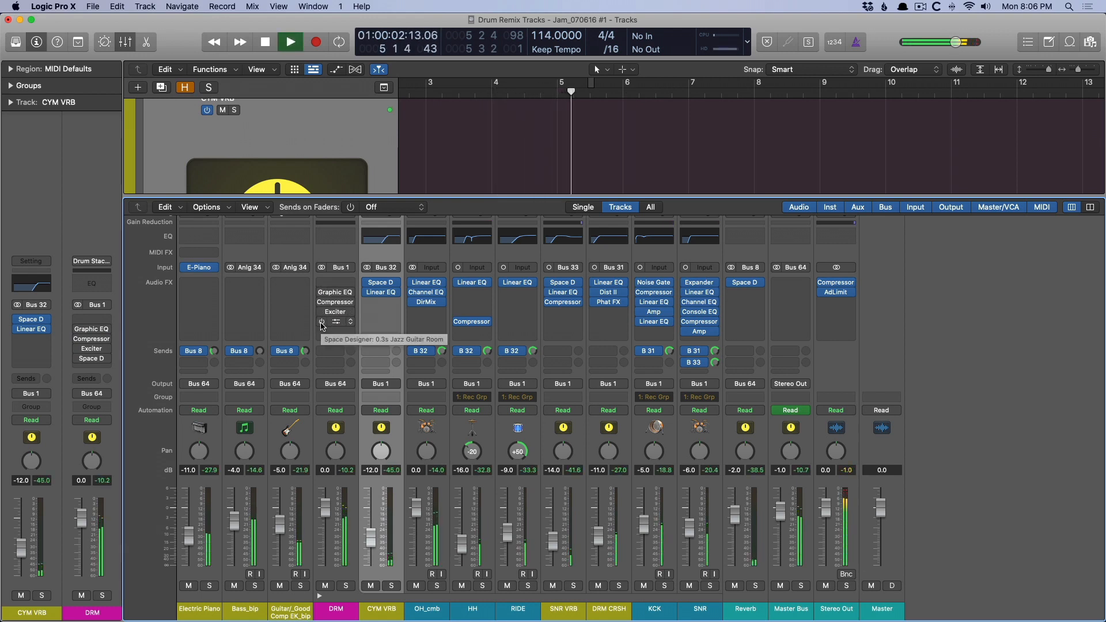
left_click_drag(321, 322, 320, 292)
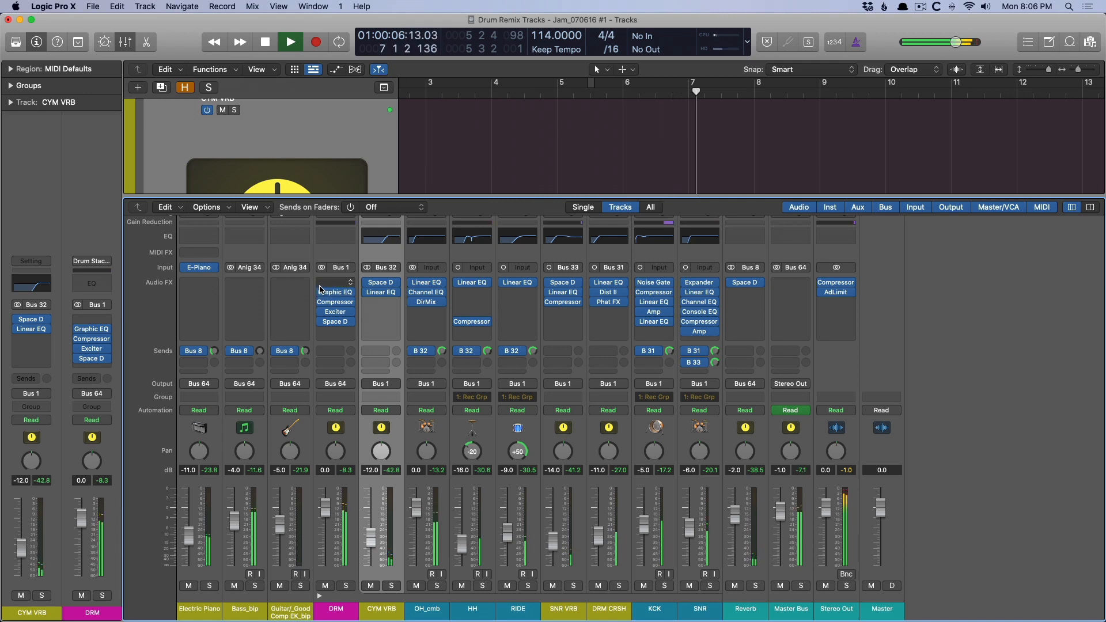
key("space")
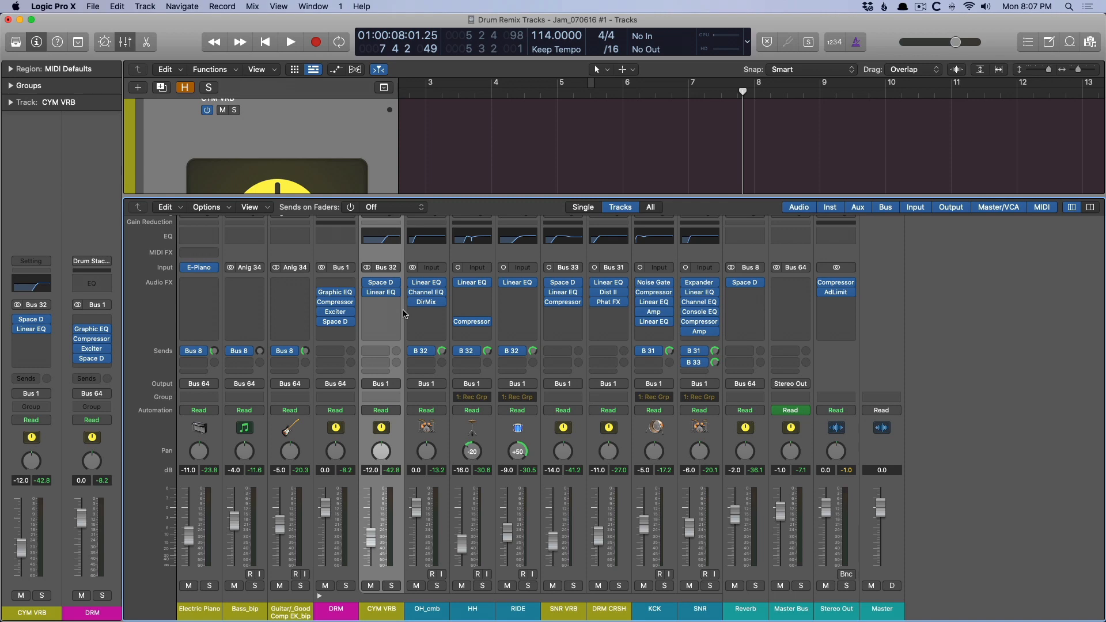
Examine the low-cut filter in the Linear Phase EQ on the OH_cmb channel.
left_click(426, 283)
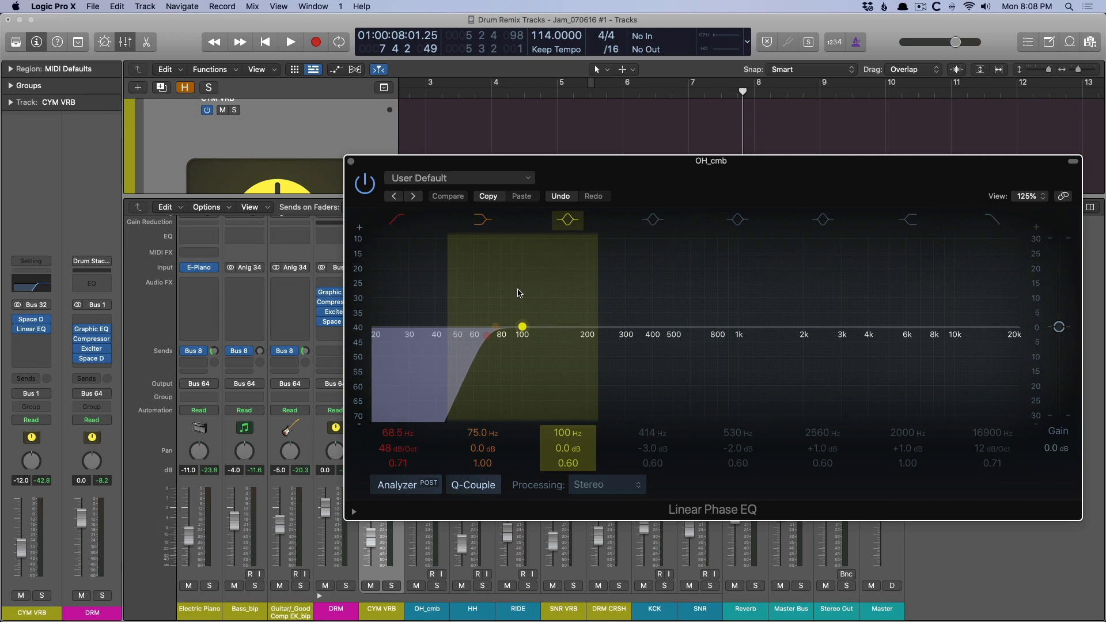
left_click(352, 161)
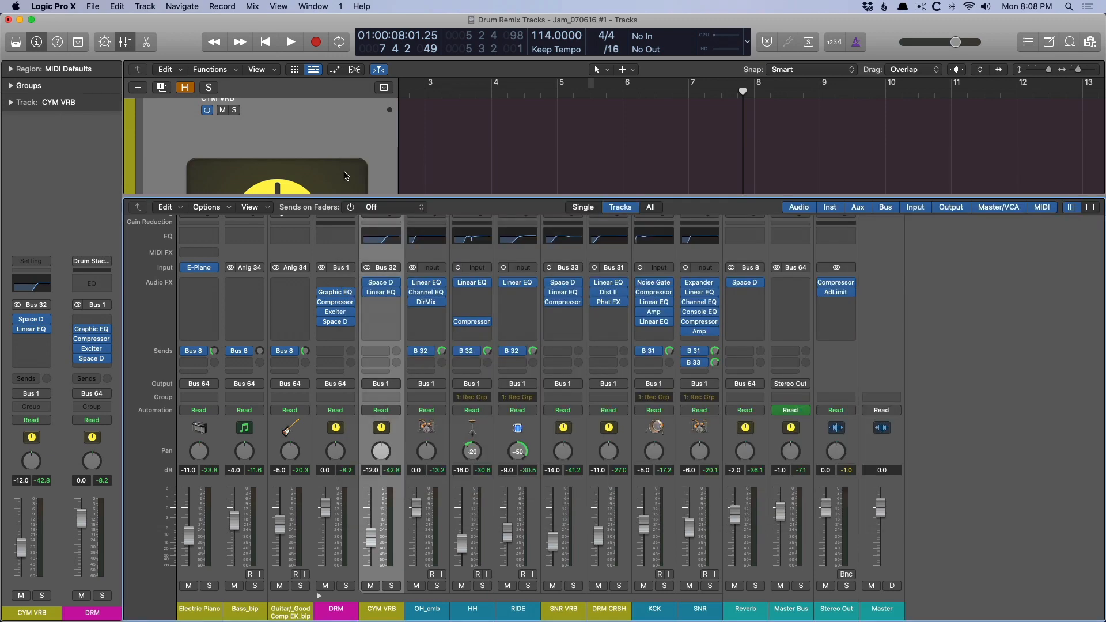
Hide the mixer, select the OH_cmb region and fit the whole arrangement in view.
key("x")
scroll(575, 288, "down", 5)
scroll(676, 324, "right", 2)
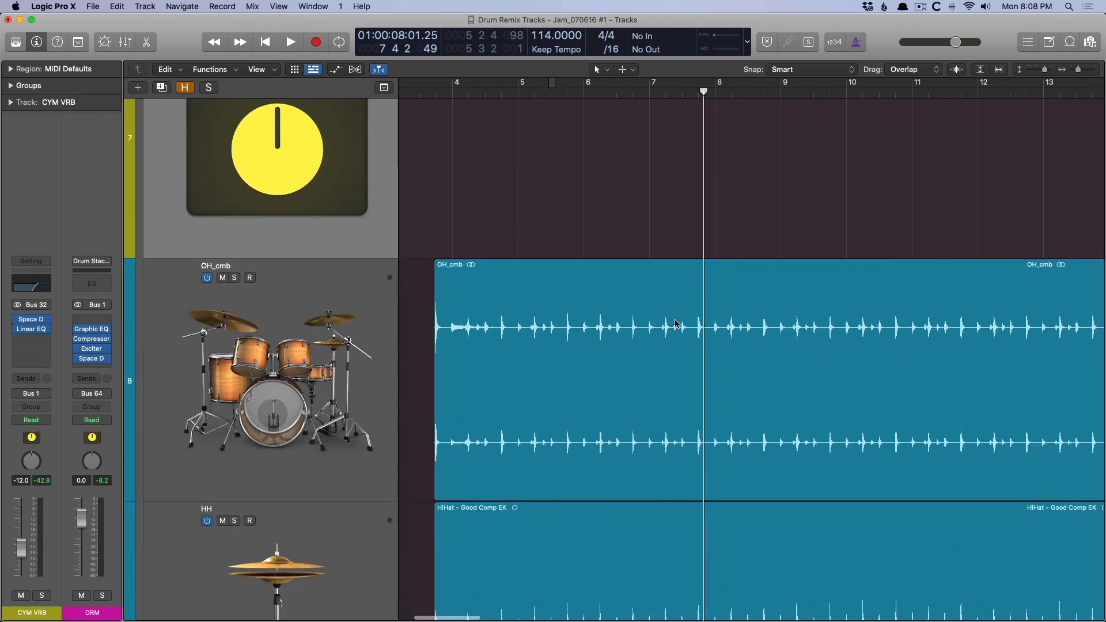
right_click(675, 315)
left_click(652, 290)
key("z")
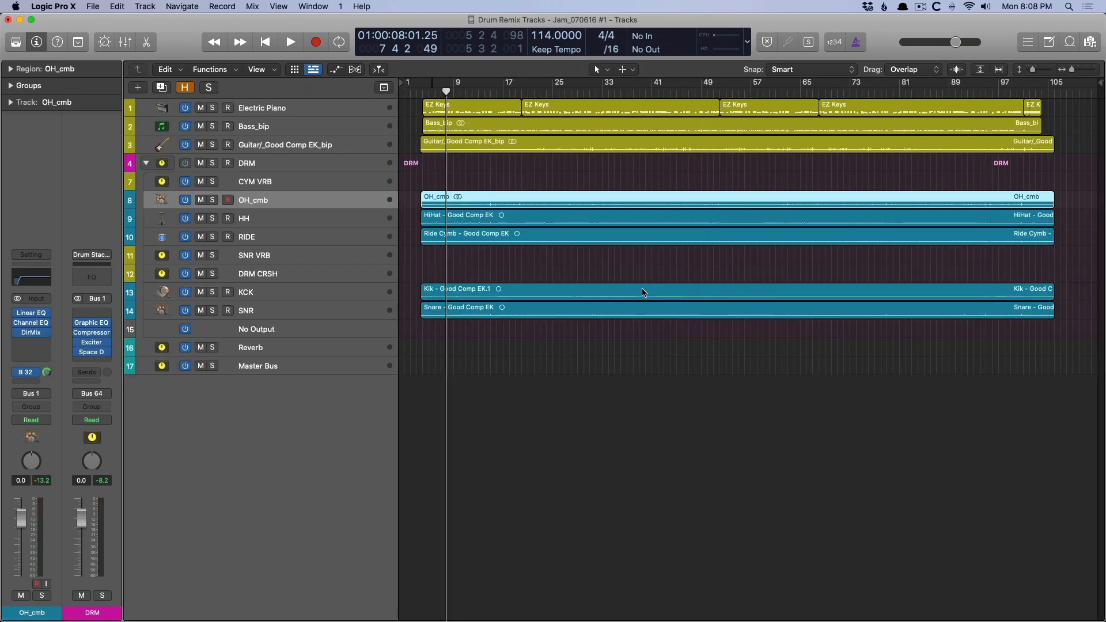
Examine the OH_cmb waveform up close around bars 19 to 22 while playing the overheads from bar 19.
left_click_drag(502, 177, 622, 200)
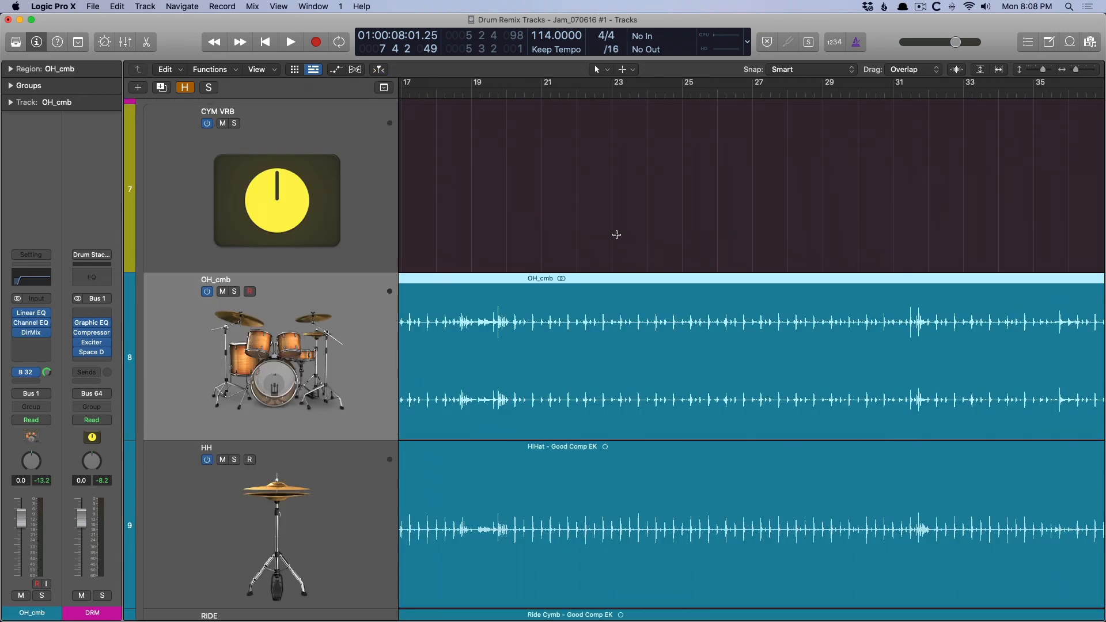
left_click(478, 101)
key("space")
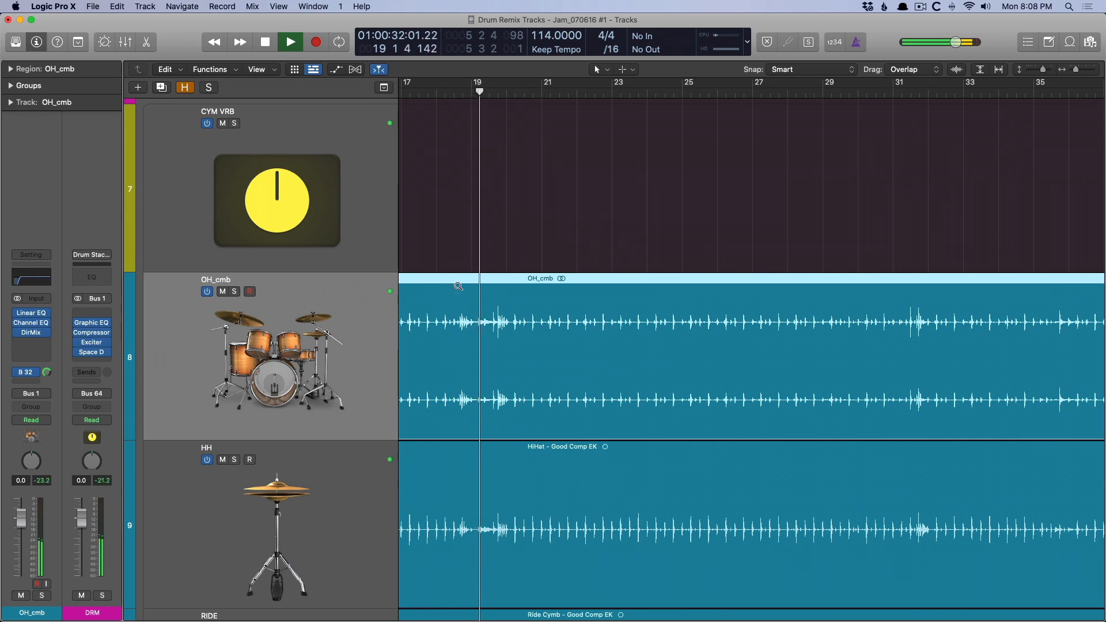
left_click_drag(458, 286, 585, 457)
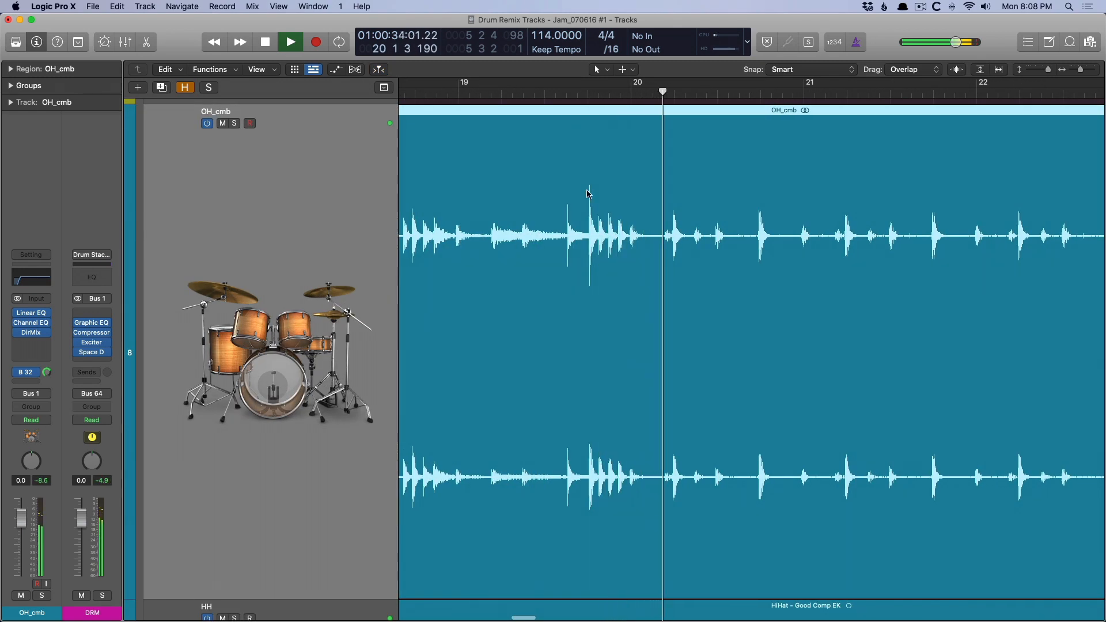
left_click(506, 201, "ctrl+alt")
key("space")
Play from bar 31 and inspect the OH_cmb waveform peaks around bars 31 to 33 up close.
scroll(548, 333, "right", 5)
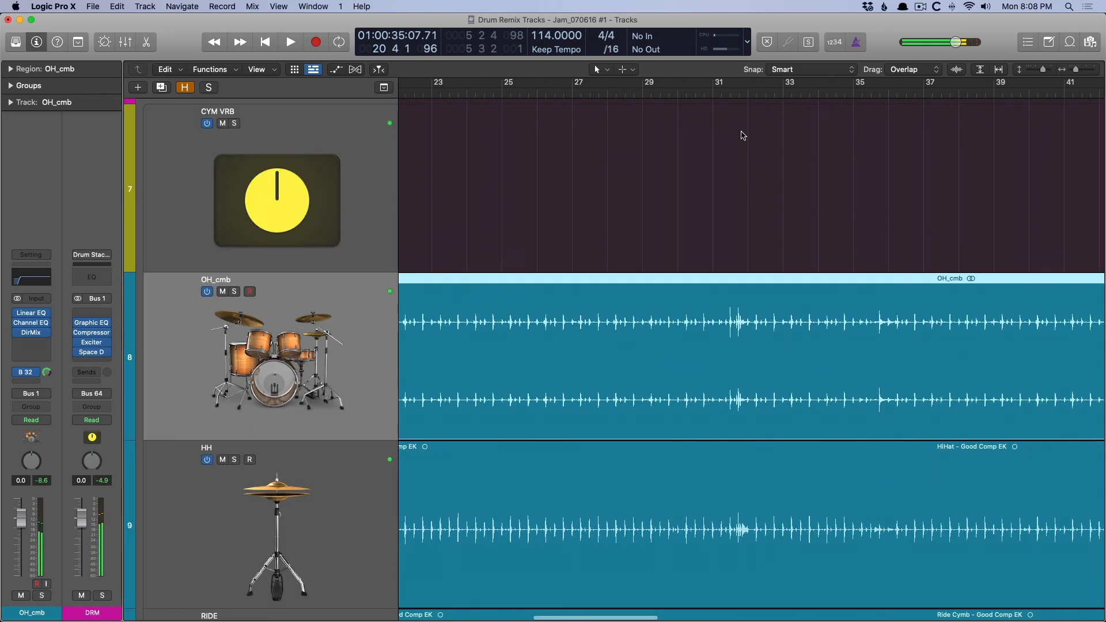
left_click(713, 93)
key("space")
left_click_drag(691, 281, 807, 446)
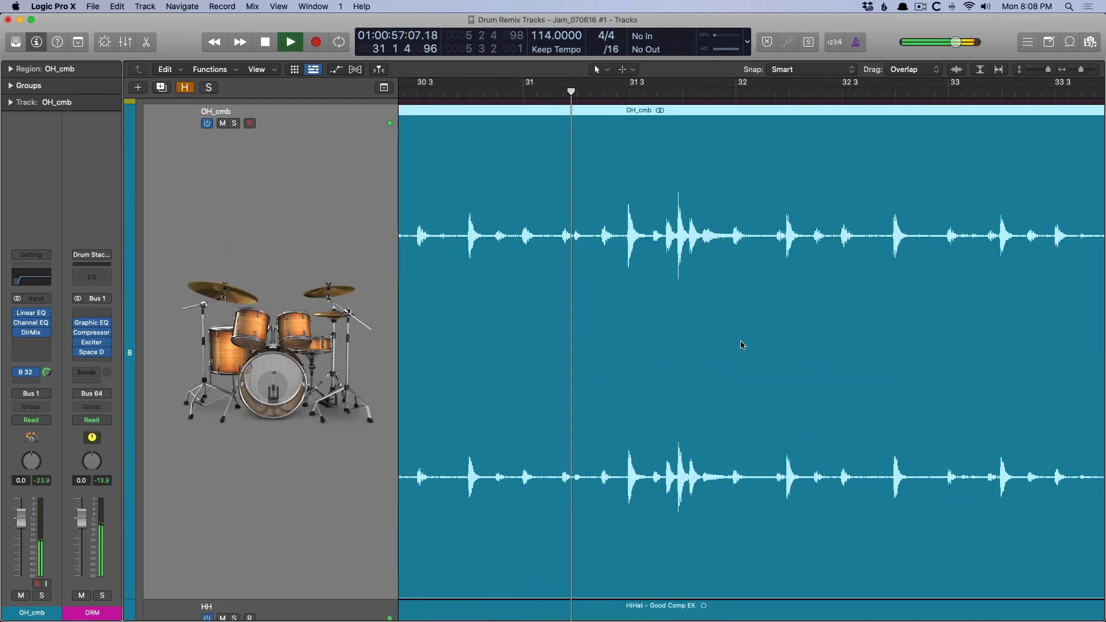
left_click(673, 262, "ctrl+alt")
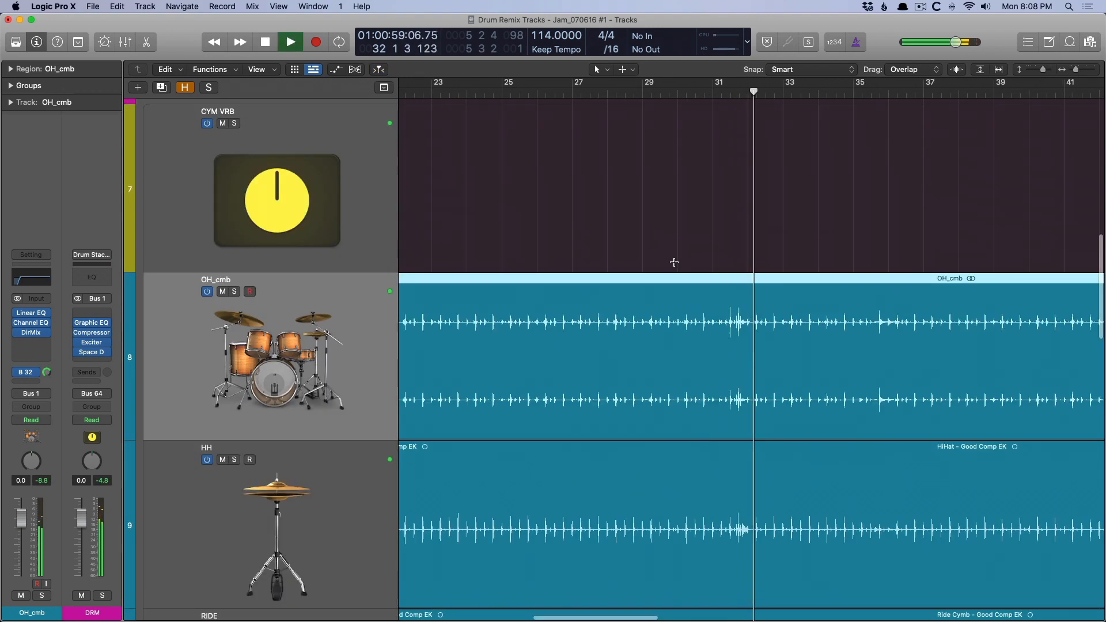
scroll(674, 262, "right", 10)
key("space")
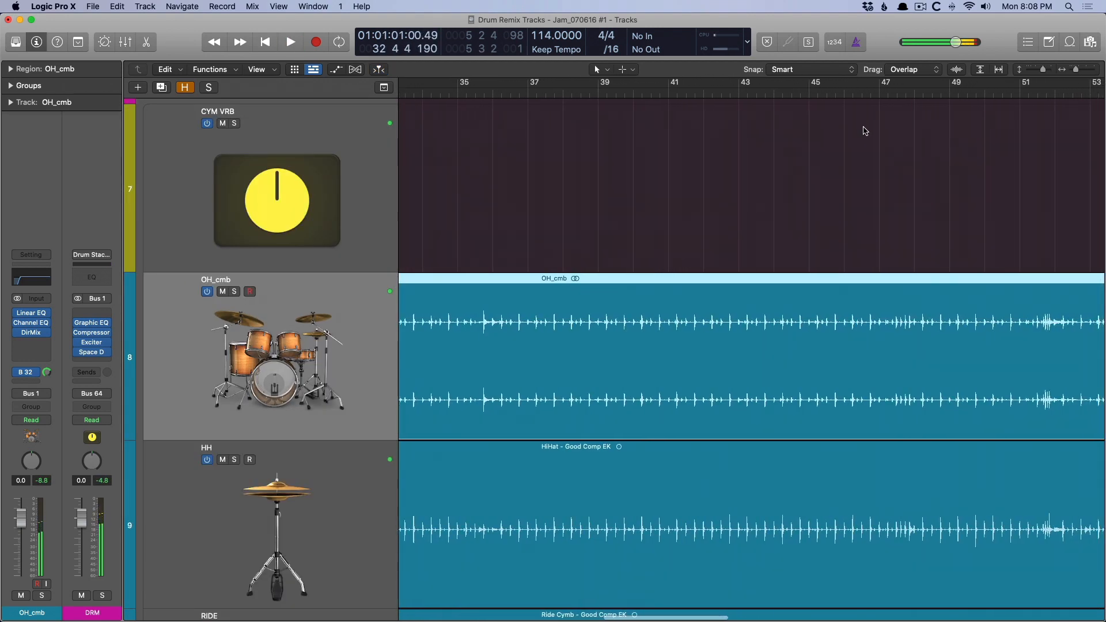
scroll(582, 254, "right", 1)
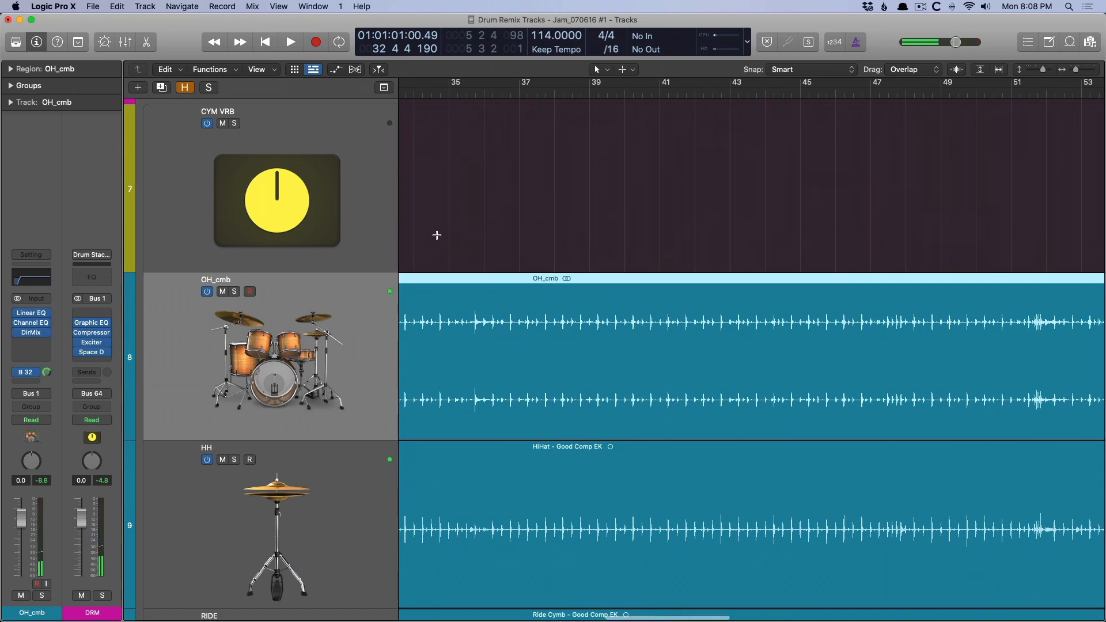
Review the Channel EQ and Direction Mixer settings on the OH_cmb channel, closing both plug-in windows.
key("x")
left_click(426, 299)
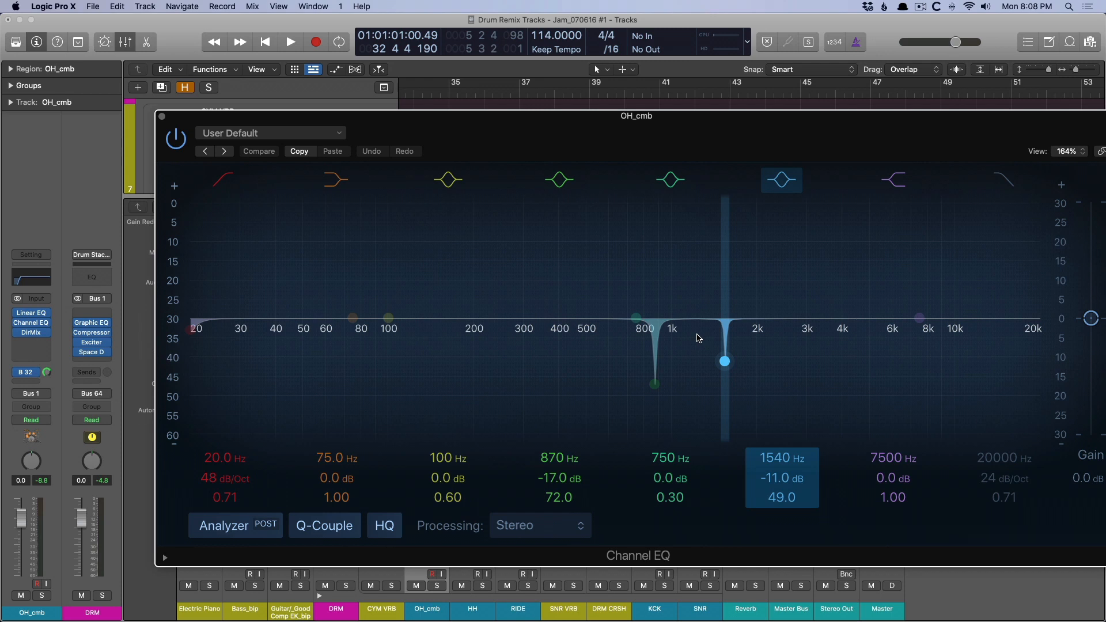
key("v")
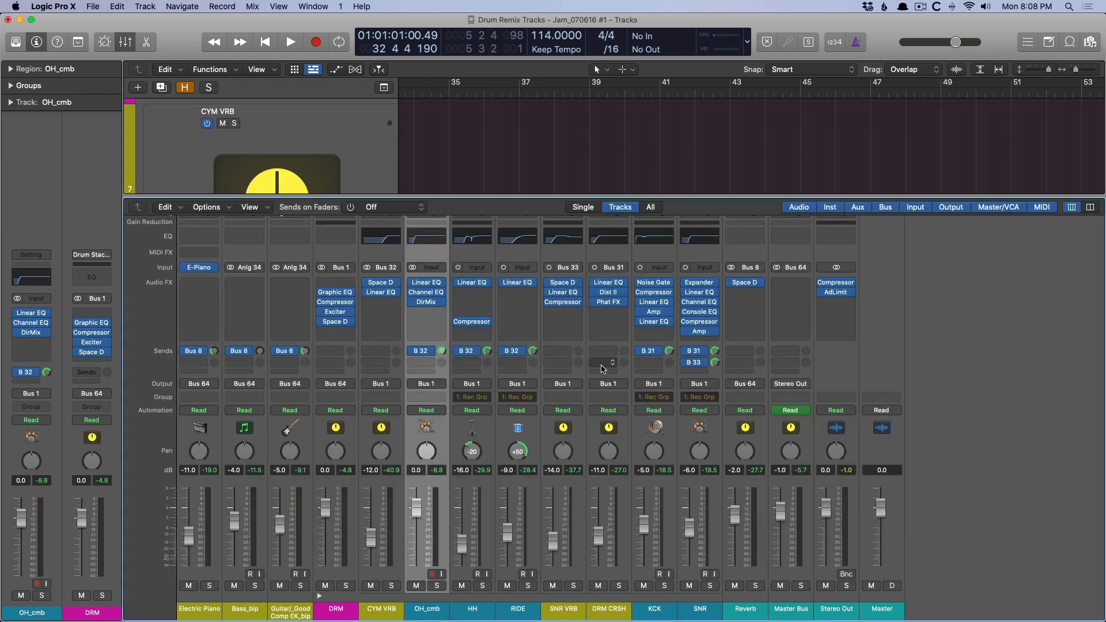
left_click(429, 301)
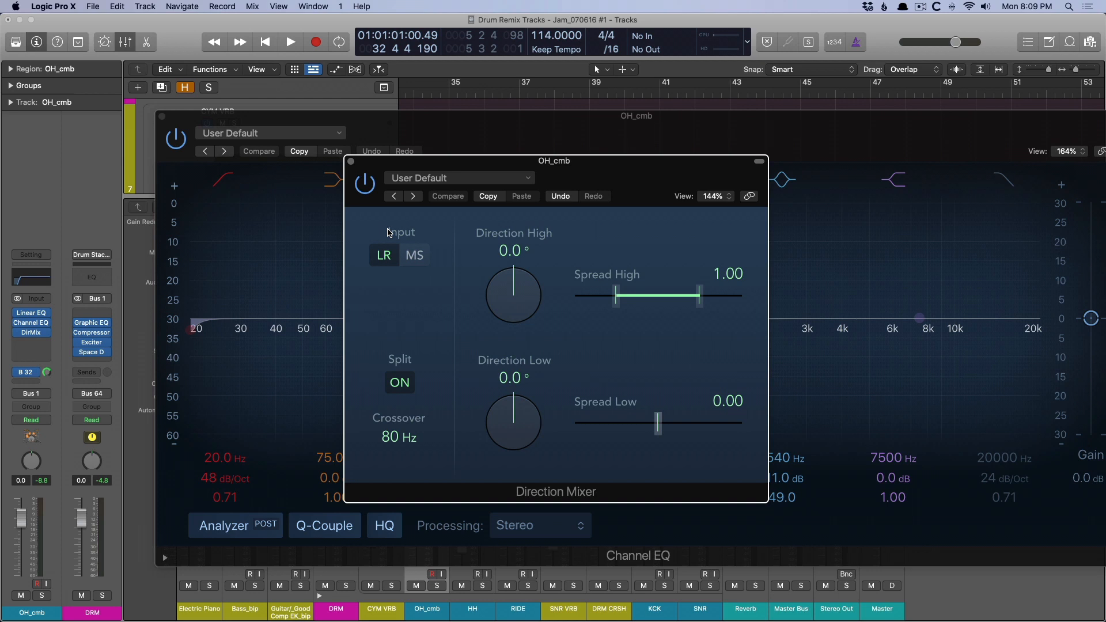
left_click(351, 161)
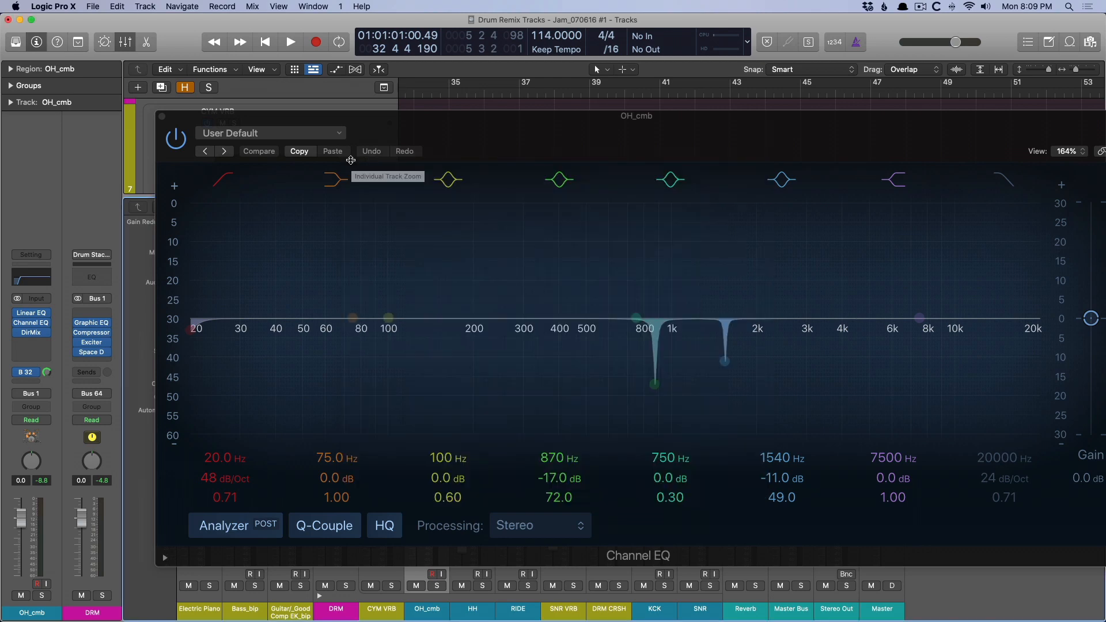
left_click(162, 116)
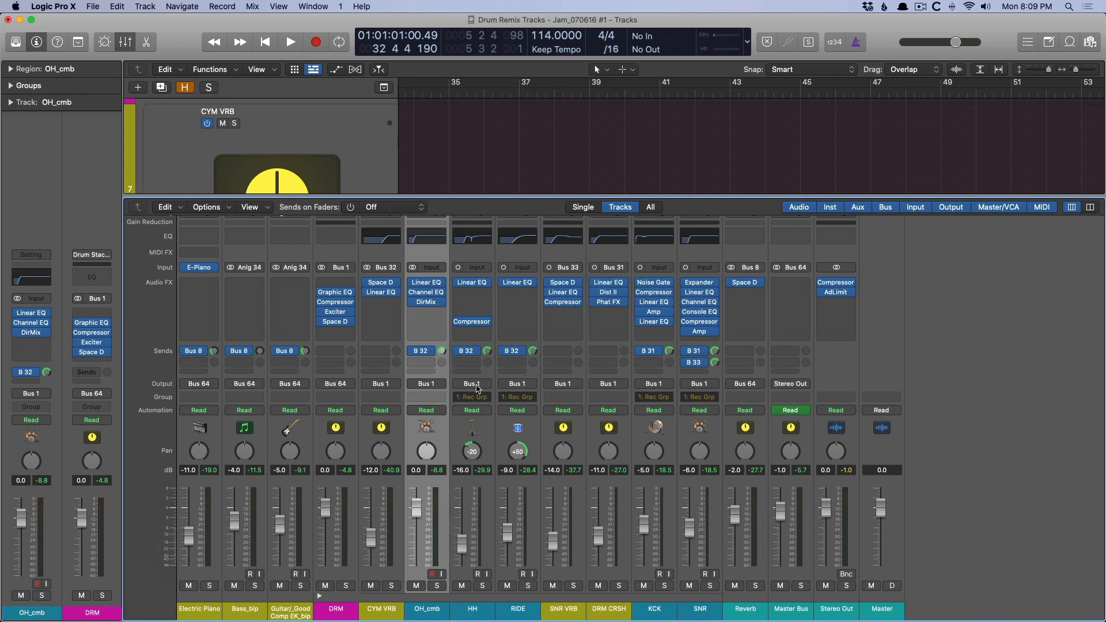
Examine the Linear Phase EQ on the HH channel and select the HH track in the arrangement.
left_click(472, 284)
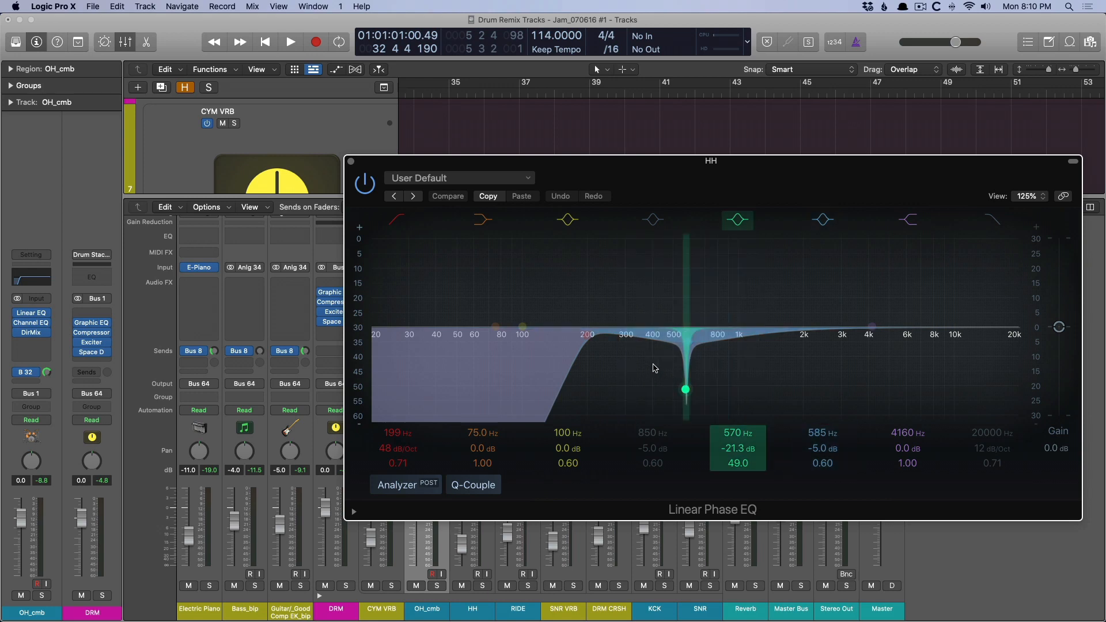
key("super+w")
key("x")
scroll(397, 369, "down", 4)
left_click(407, 377)
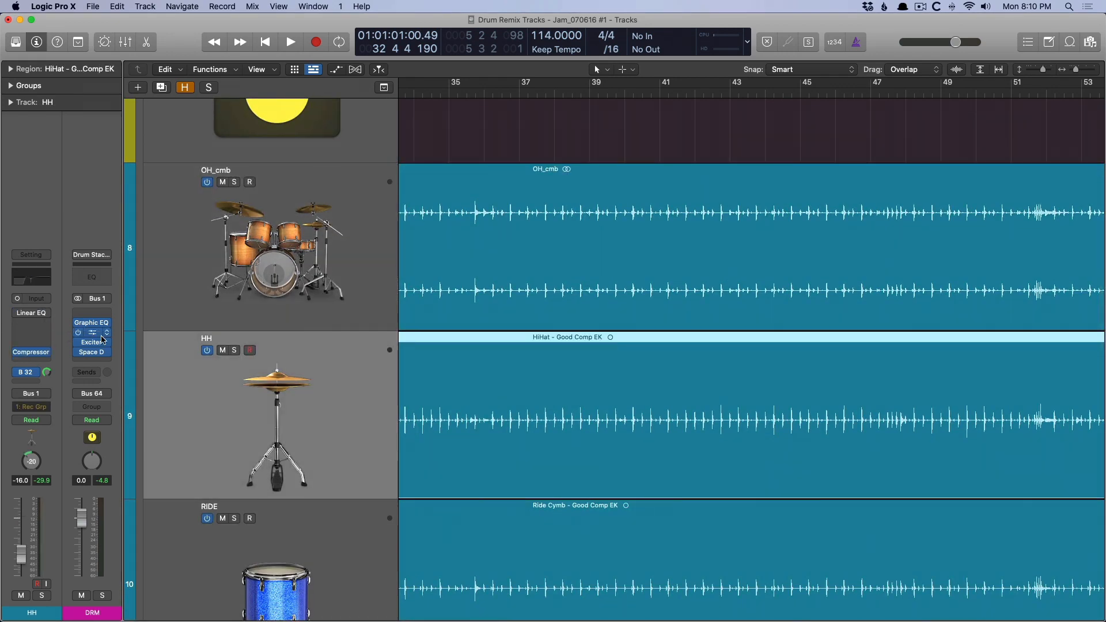
Solo the HH track during playback to compare its Linear Phase EQ bypassed and enabled, and unsolo it.
key("space")
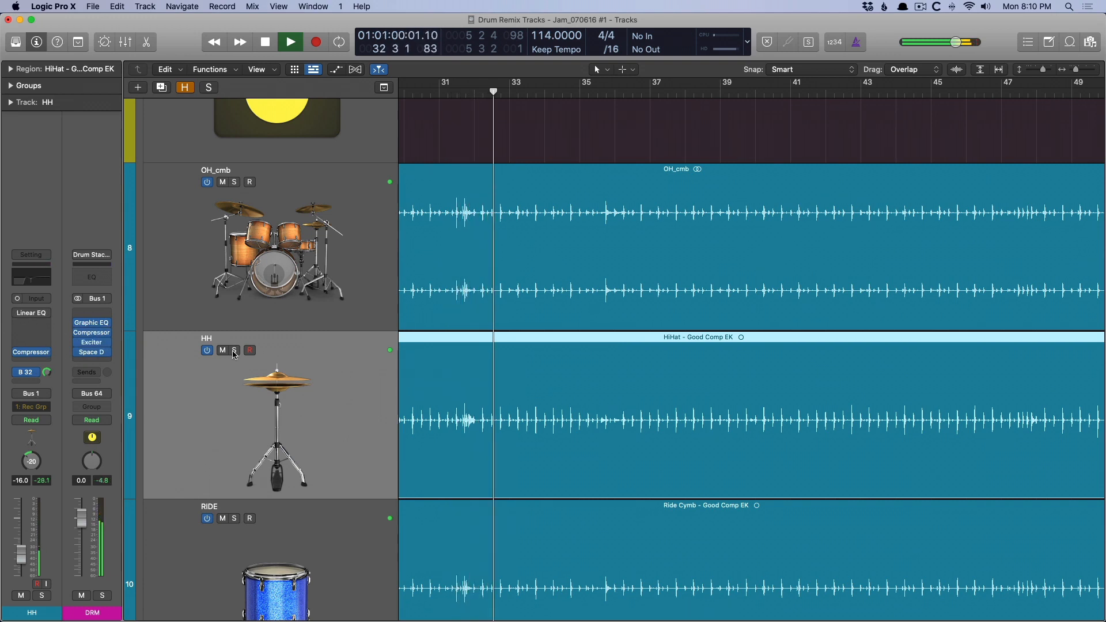
key("s")
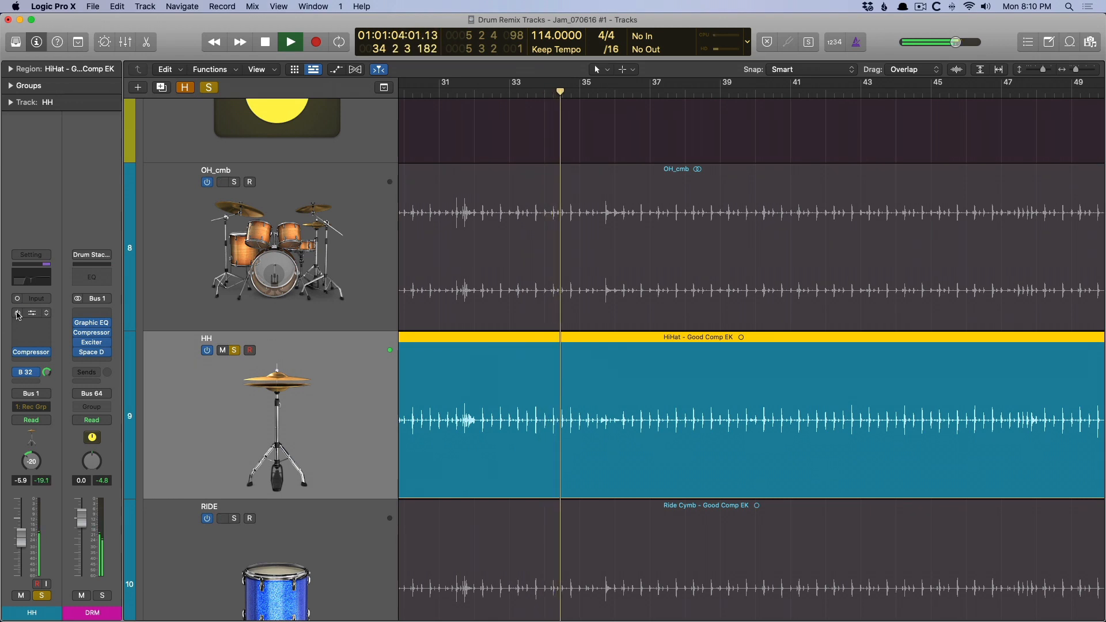
key("space")
key("space")
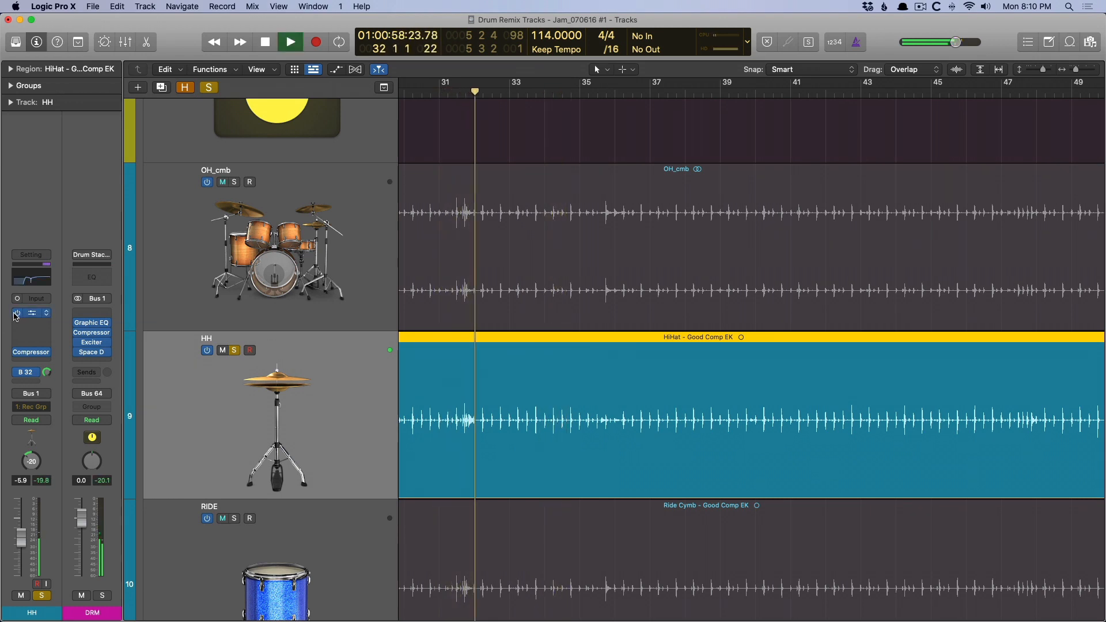
key("space")
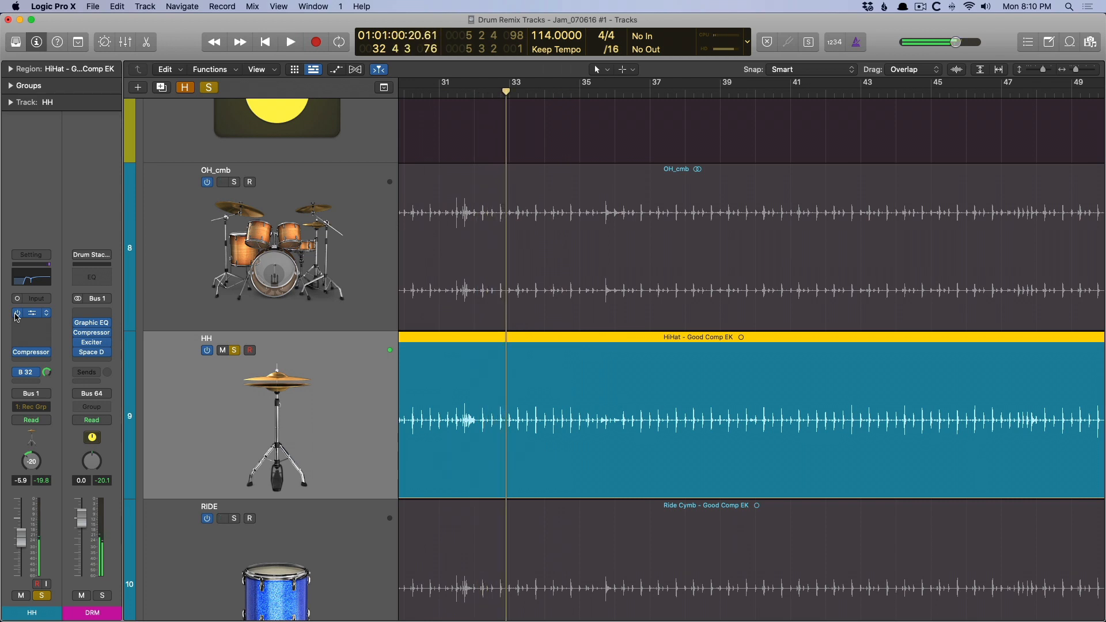
key("s")
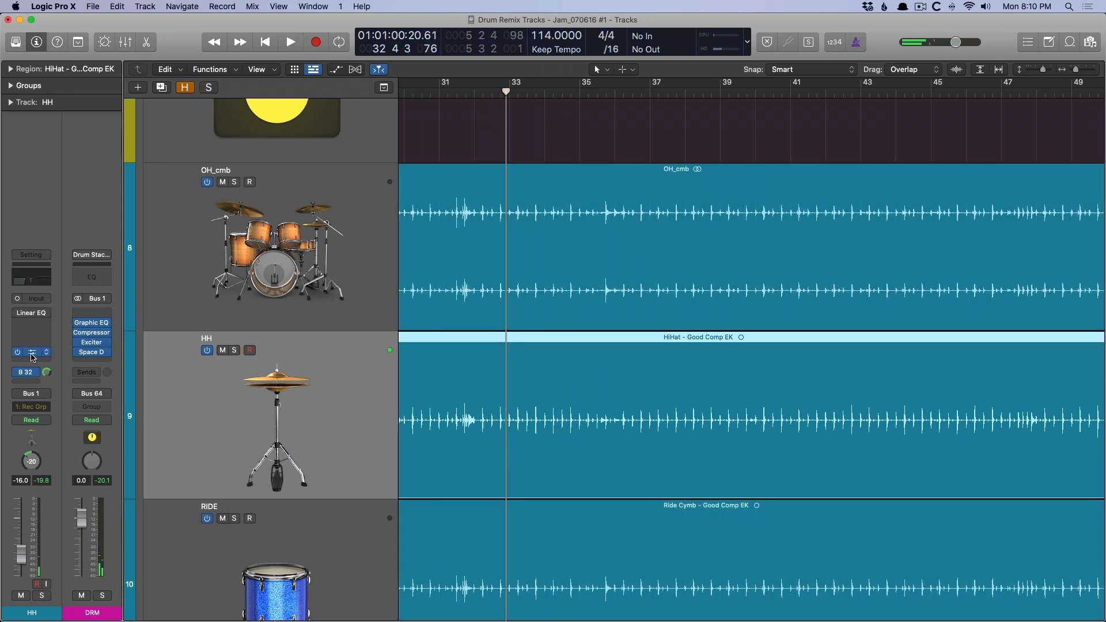
Review the Compressor settings on the HH channel and re-enable its Linear Phase EQ.
left_click(31, 353)
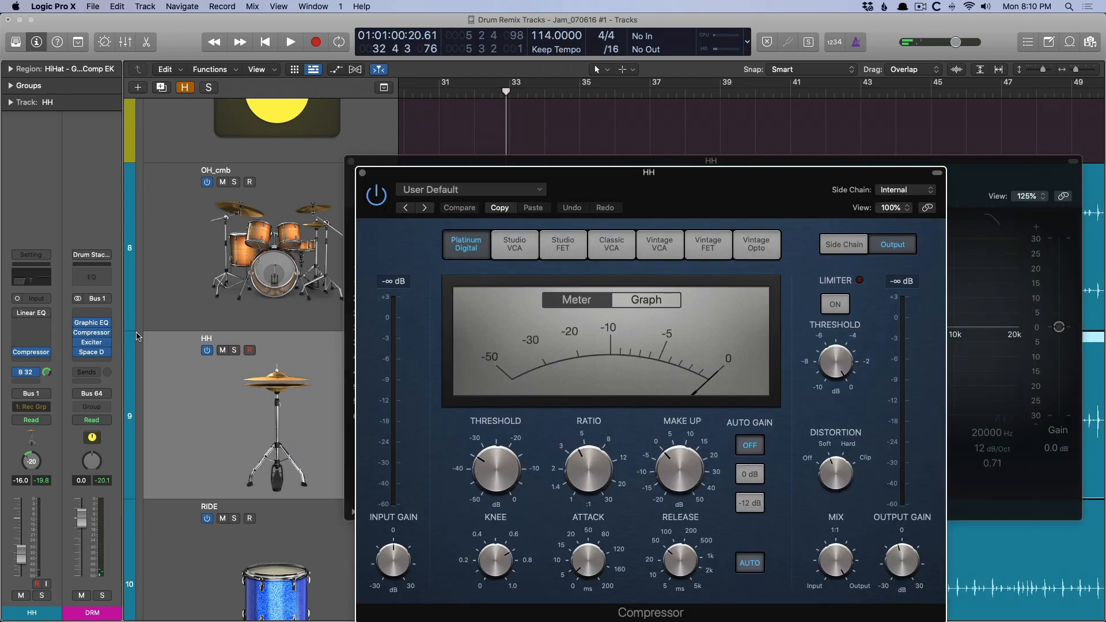
left_click(20, 314)
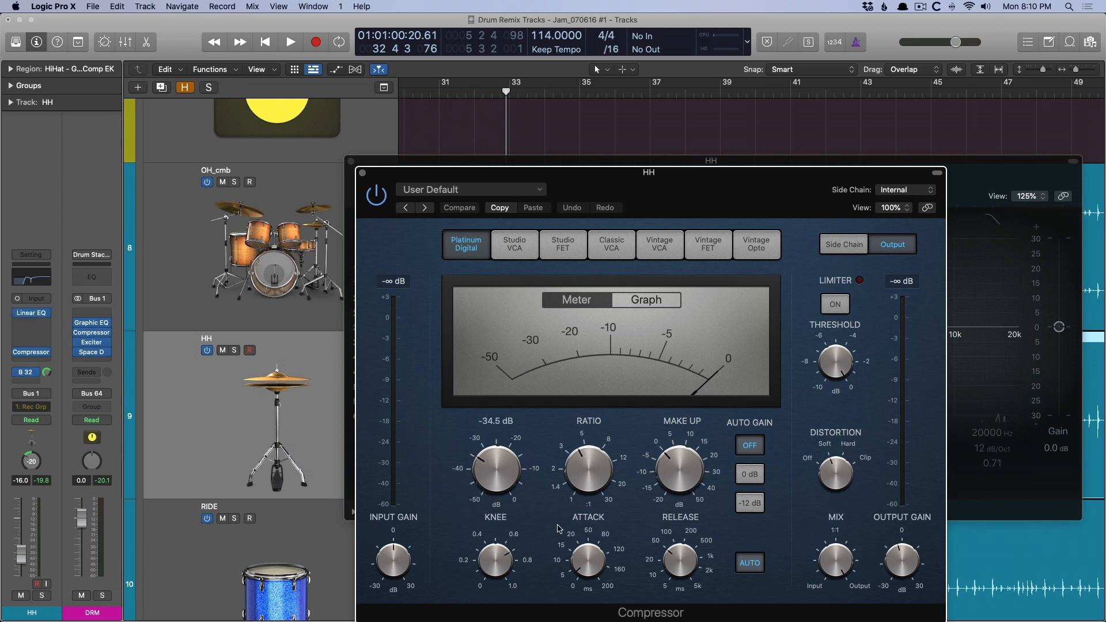
mouse_move(588, 561)
left_click(361, 174)
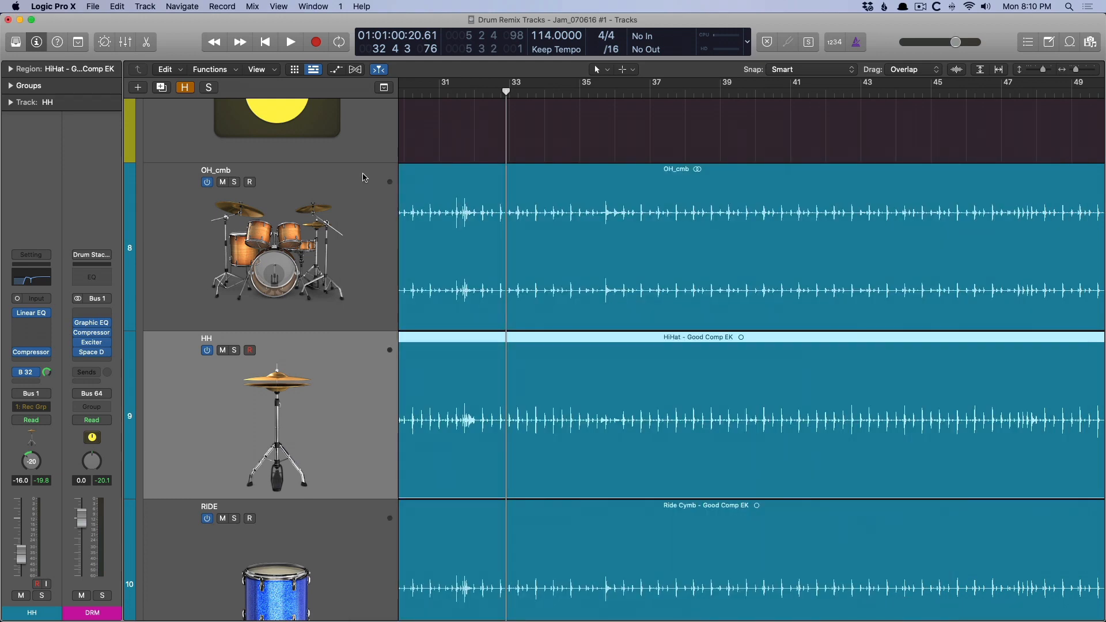
Show the mixer and examine the Linear Phase EQ on the RIDE channel.
key("x")
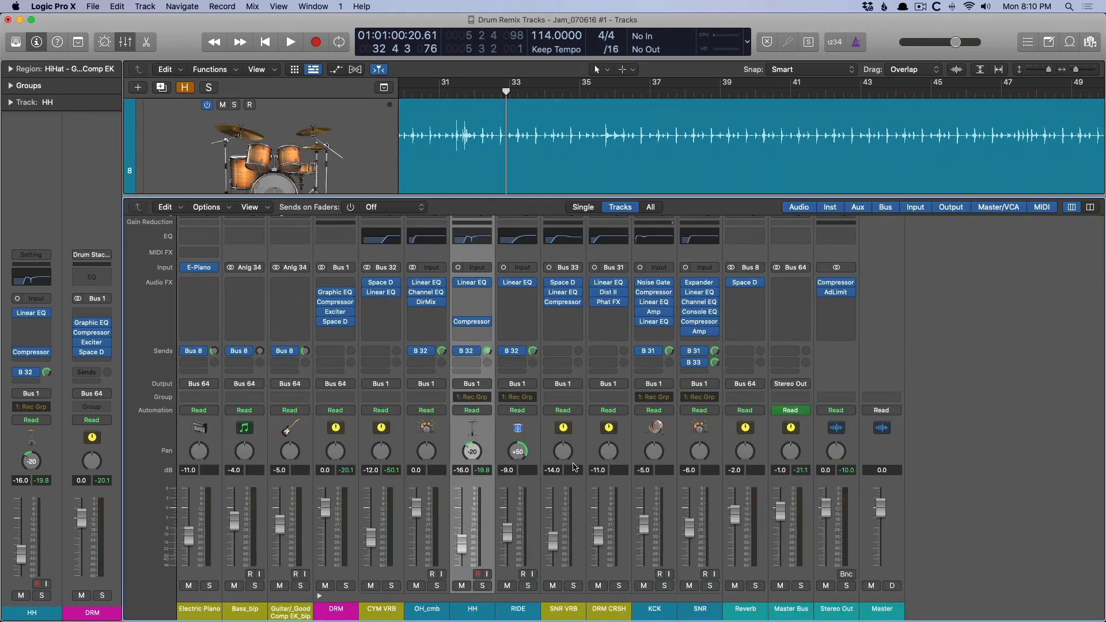
left_click(538, 335)
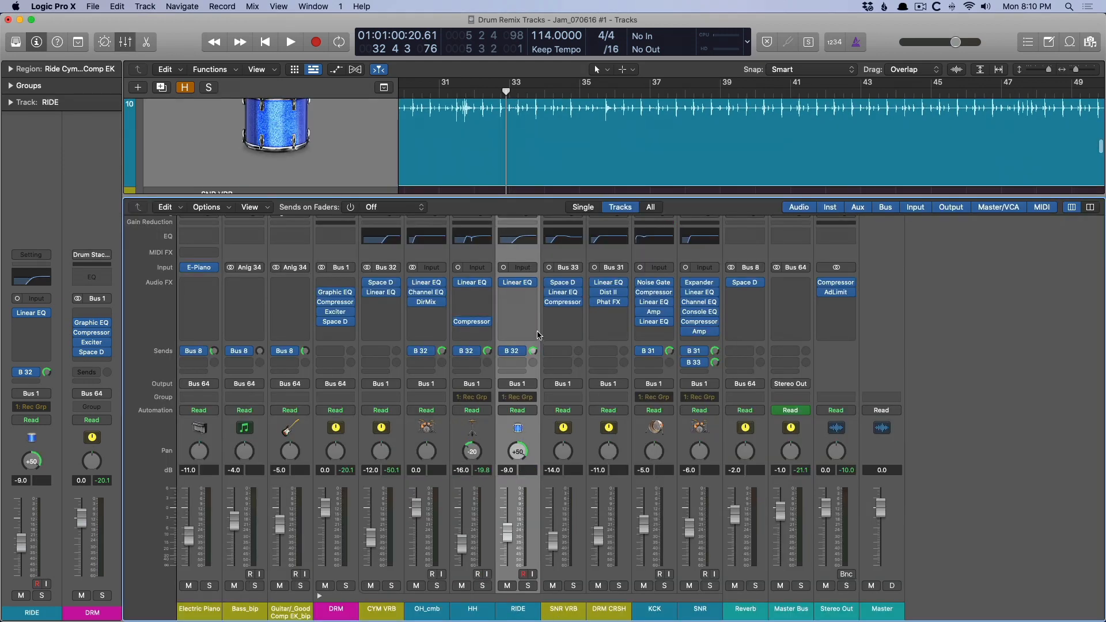
left_click(517, 282)
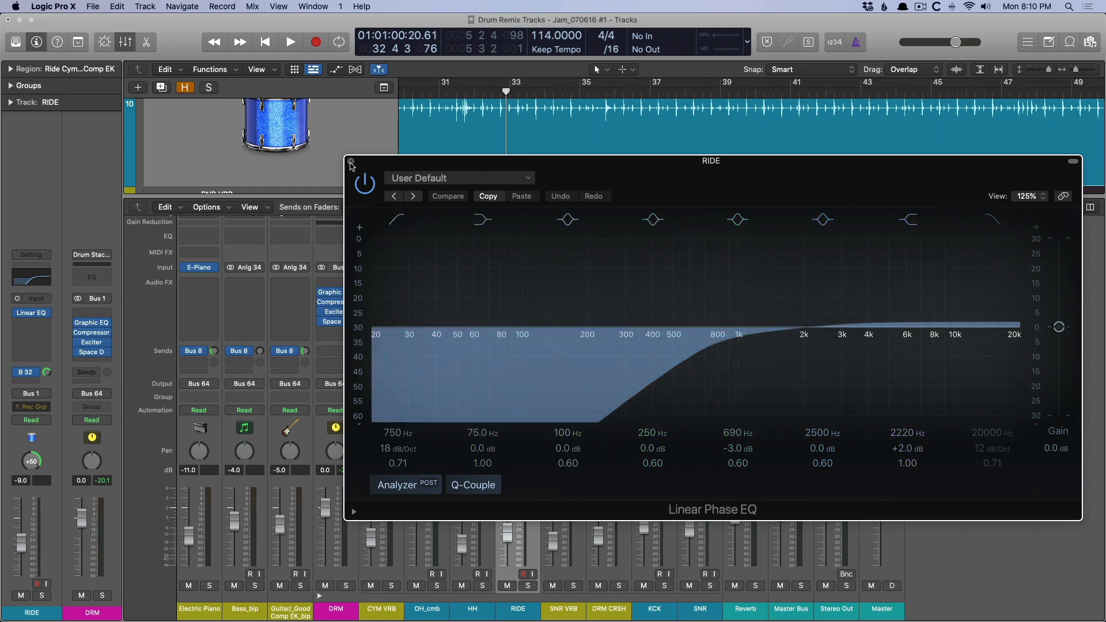
left_click(350, 161)
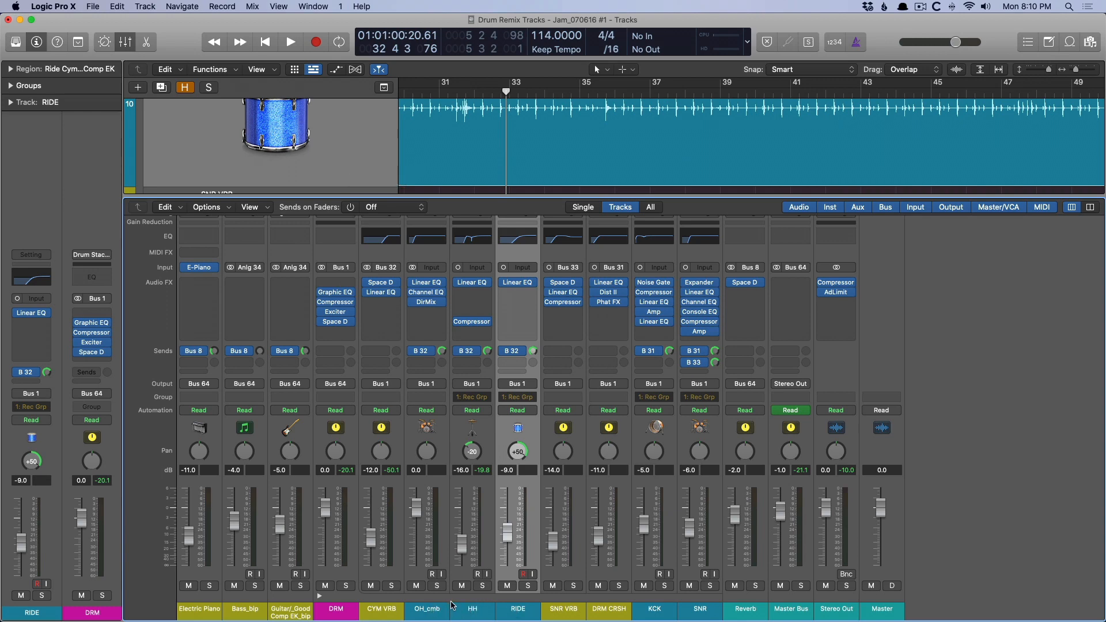
Review the CYM VRB channel's Space Designer, including where the 2.5s Old Vintage Reverb preset is located, and its Linear Phase EQ.
left_click(382, 283)
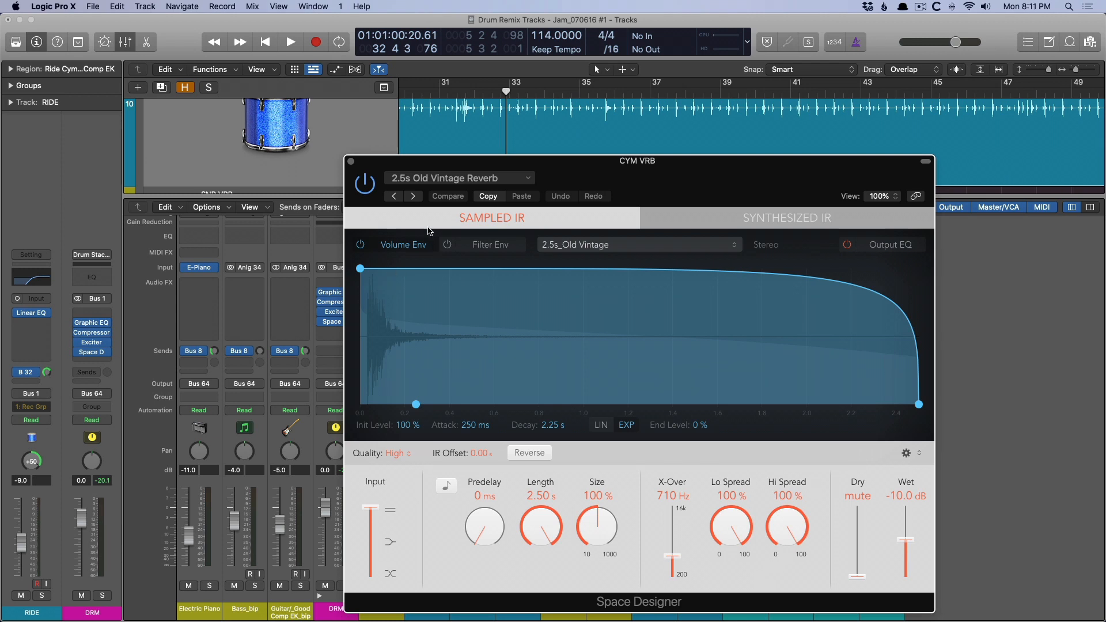
left_click(466, 182)
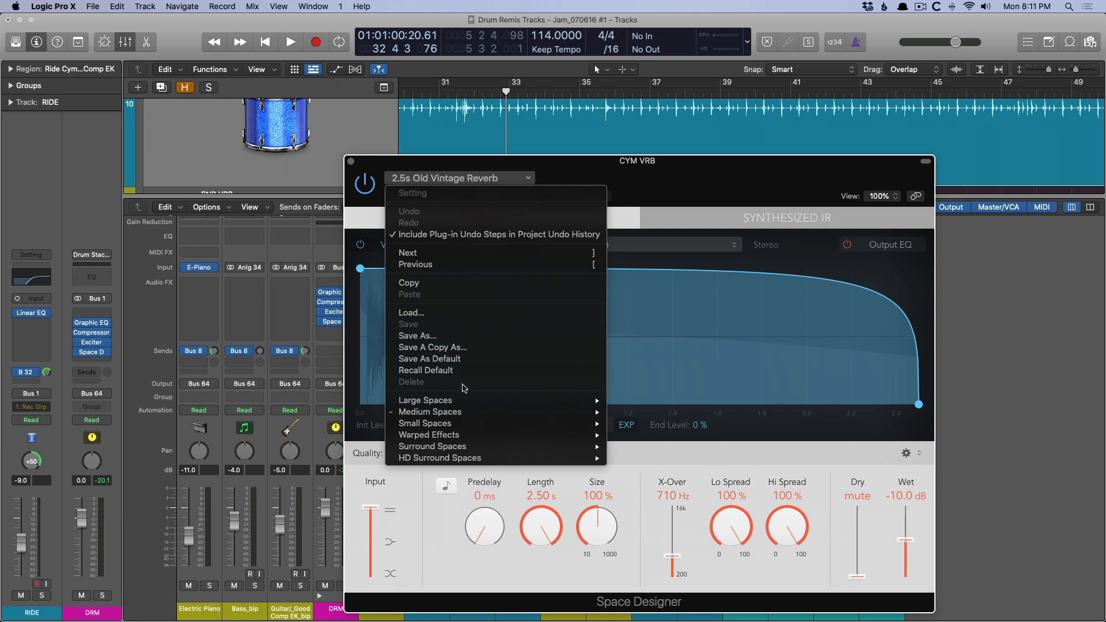
mouse_move(526, 422)
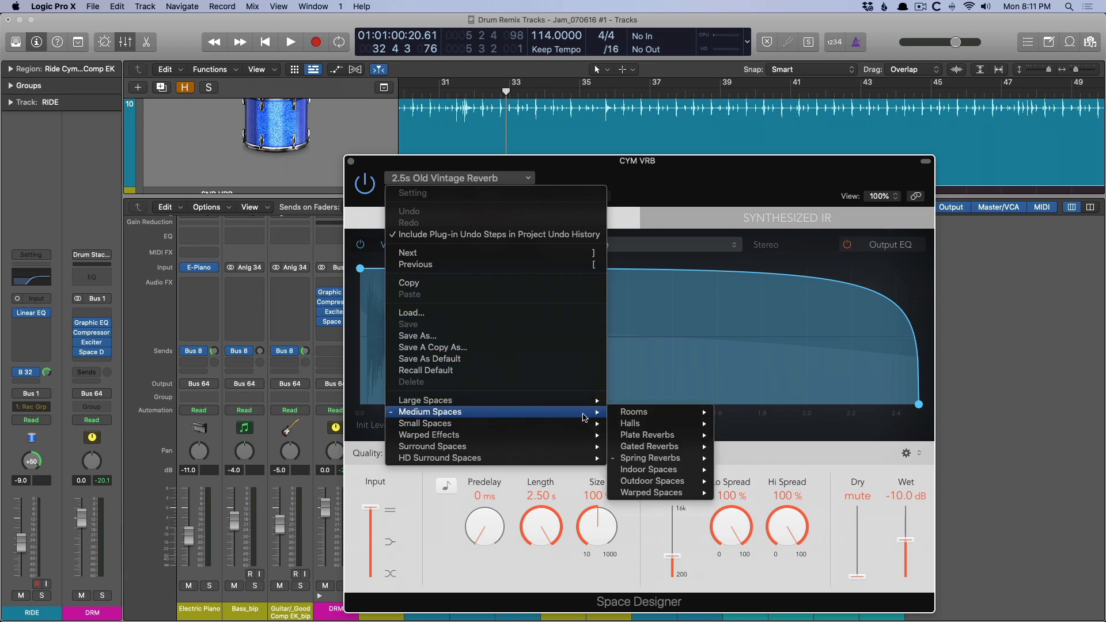
mouse_move(627, 460)
left_click(688, 190)
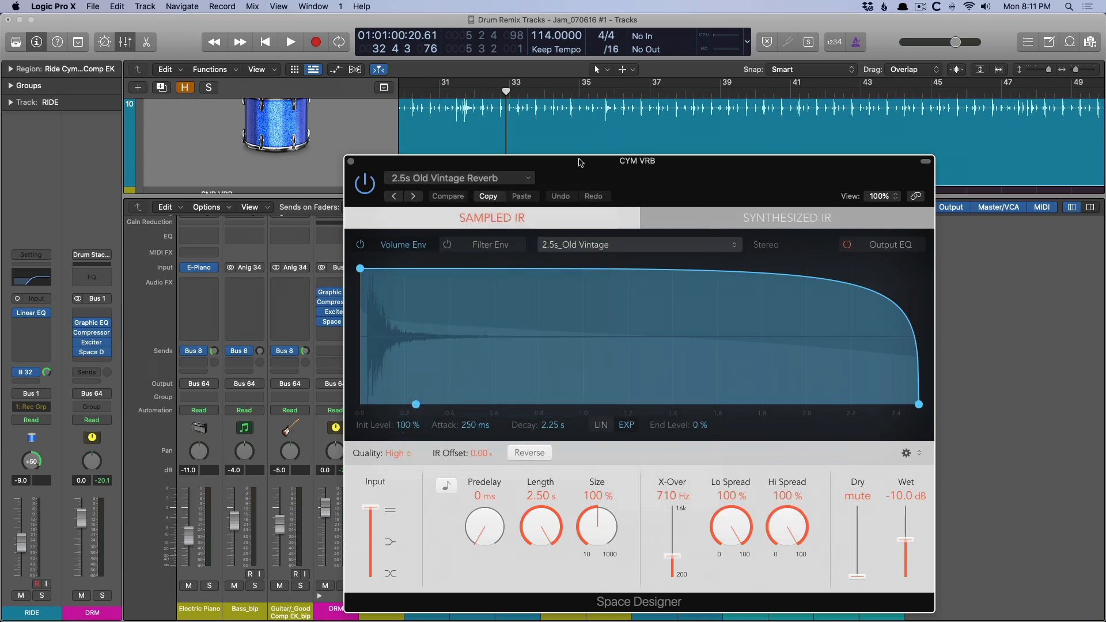
left_click(350, 163)
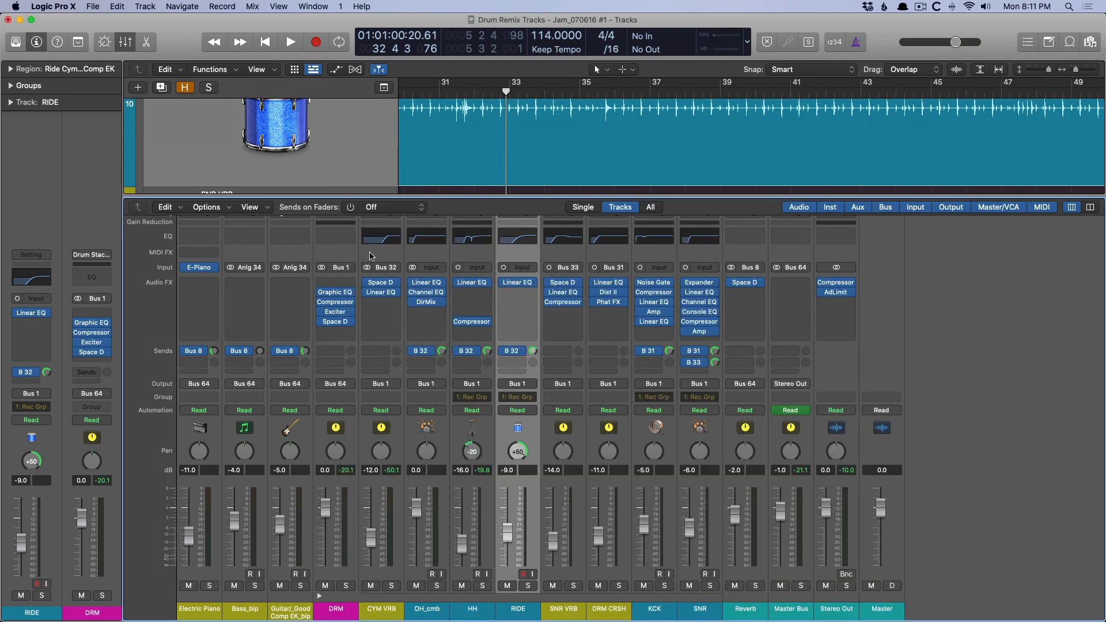
left_click(382, 293)
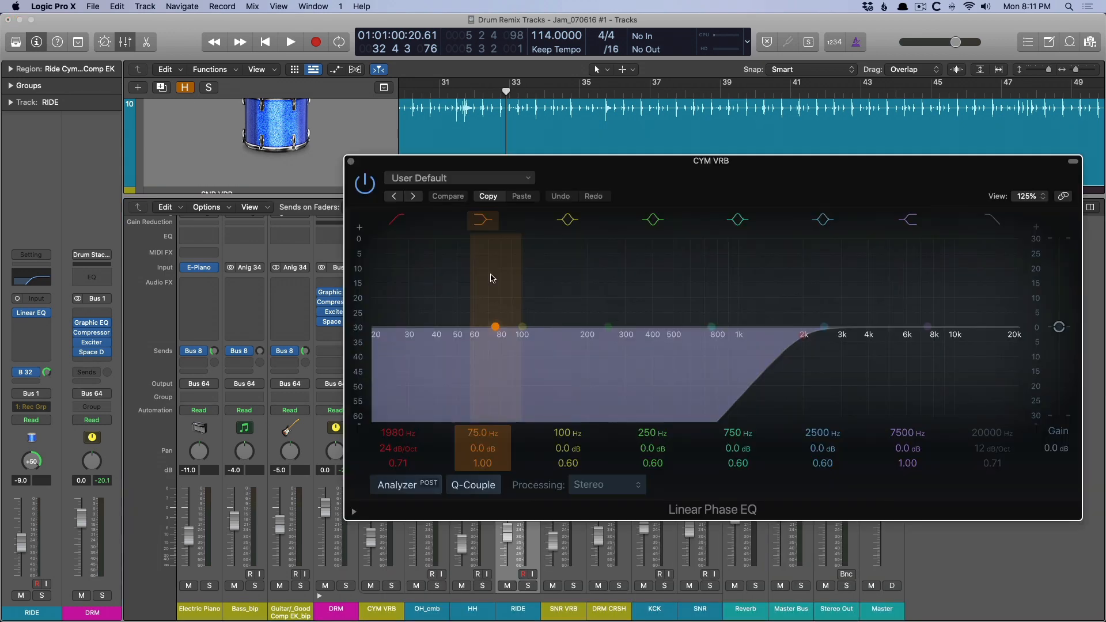
left_click(350, 162)
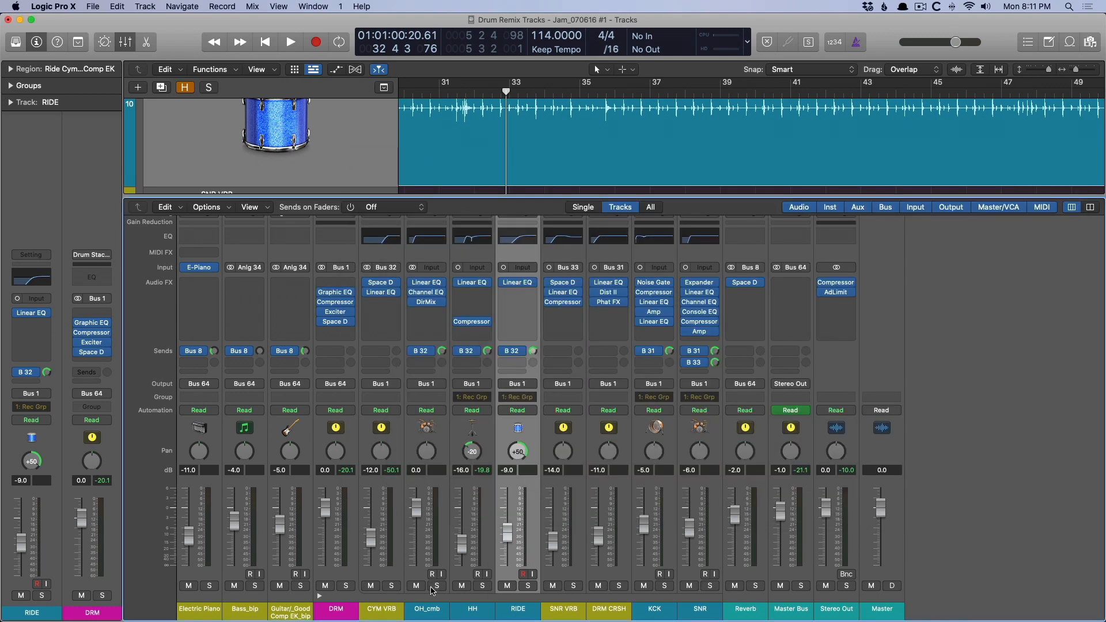
Select the OH_cmb, HH and RIDE channels together and solo them.
left_click(432, 613, "shift")
left_click(482, 585)
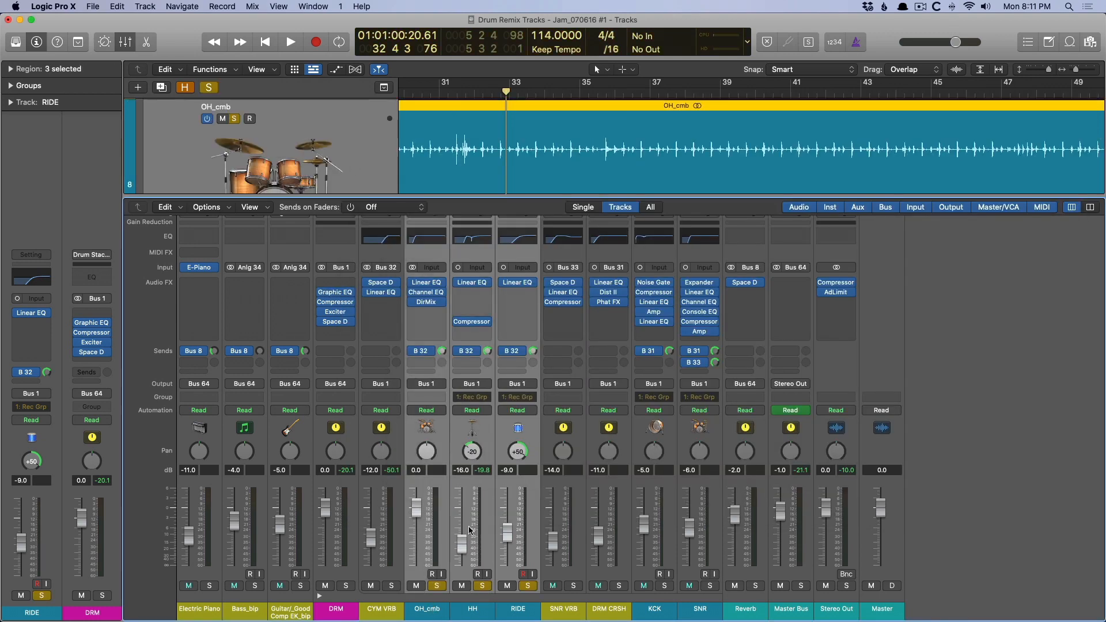
Audition the soloed OH_cmb, HH and RIDE channels with CYM VRB muted and unmuted, and clear their solos.
key("space")
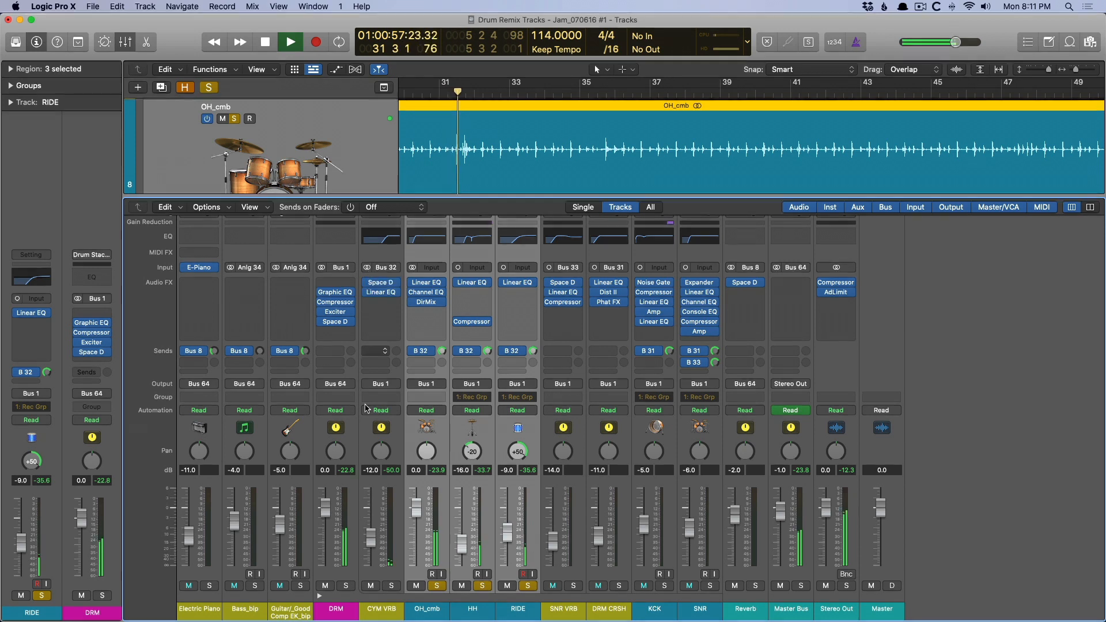
left_click(371, 585)
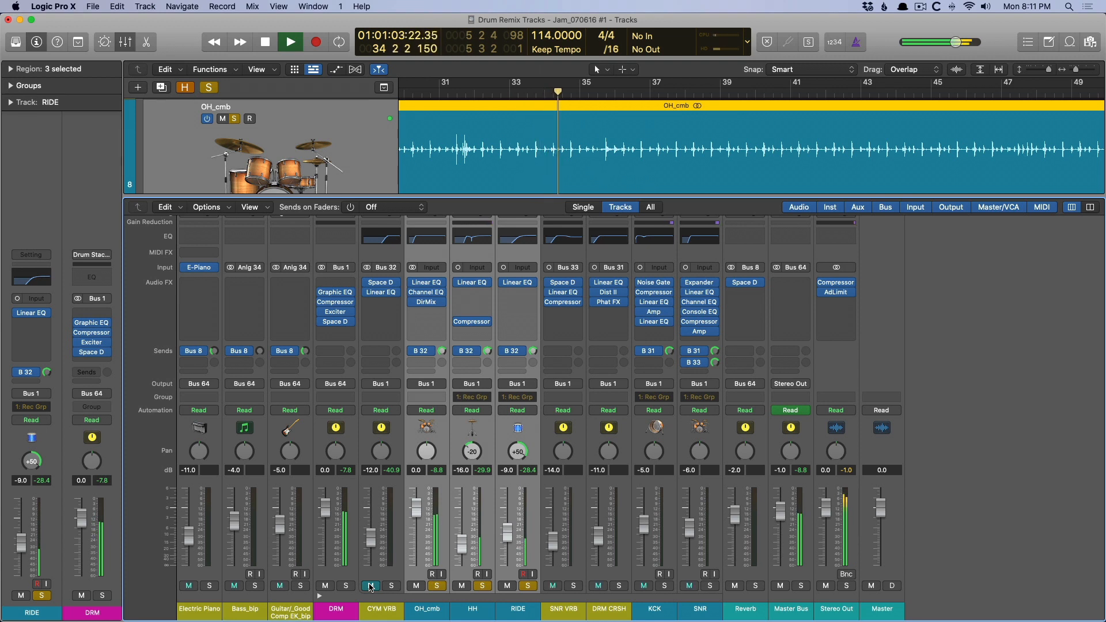
left_click(371, 586)
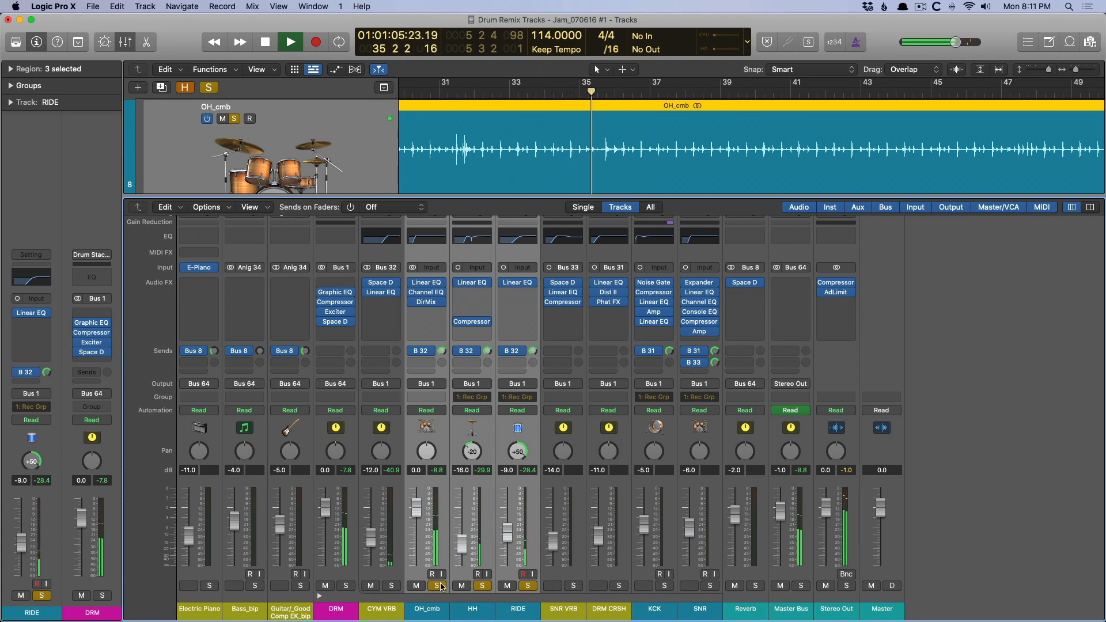
key("space")
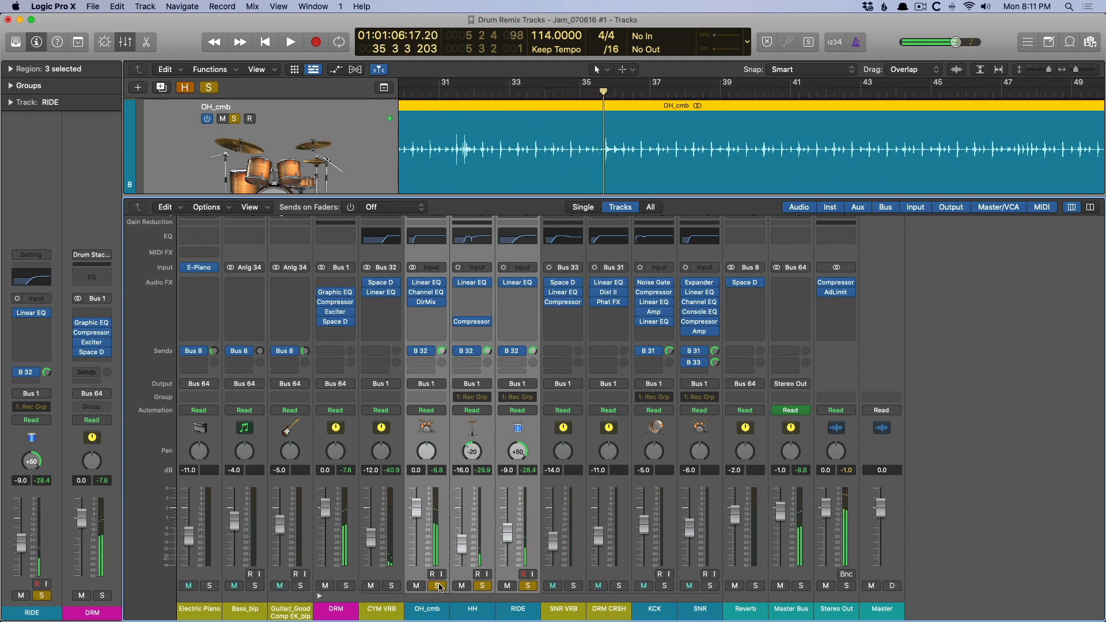
left_click(439, 586)
Select the KCK channel and take a first look at its Amp Designer plug-in.
left_click(650, 608)
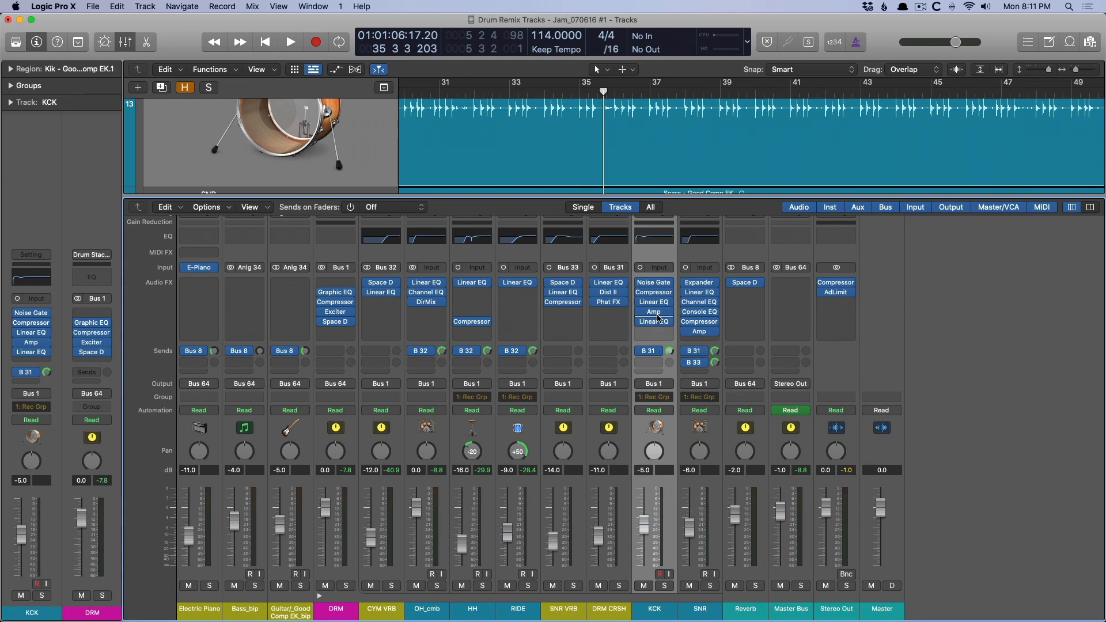
left_click(650, 315)
left_click_drag(792, 187, 558, 181)
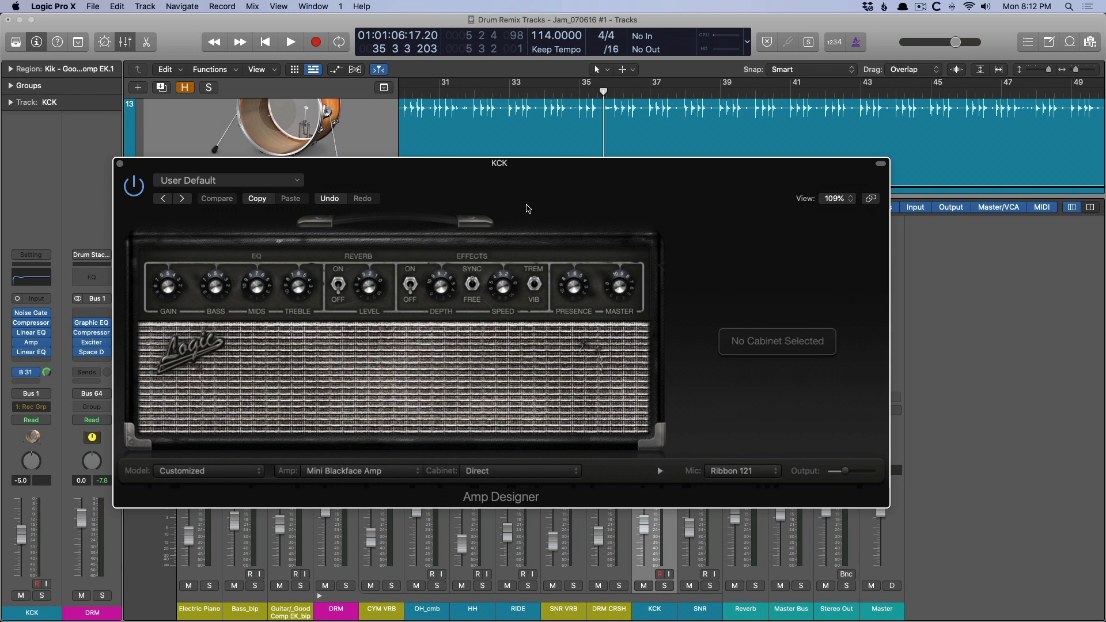
key("super+w")
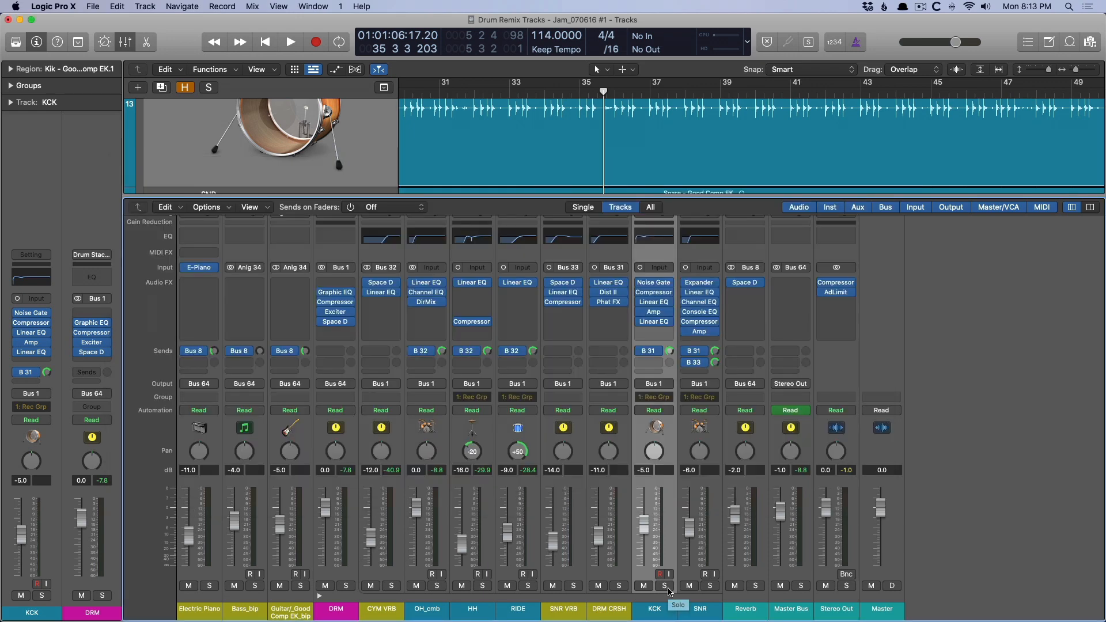
Try a Reduction of -100 dB in the KCK channel's Noise Gate and undo the change.
left_click(654, 282)
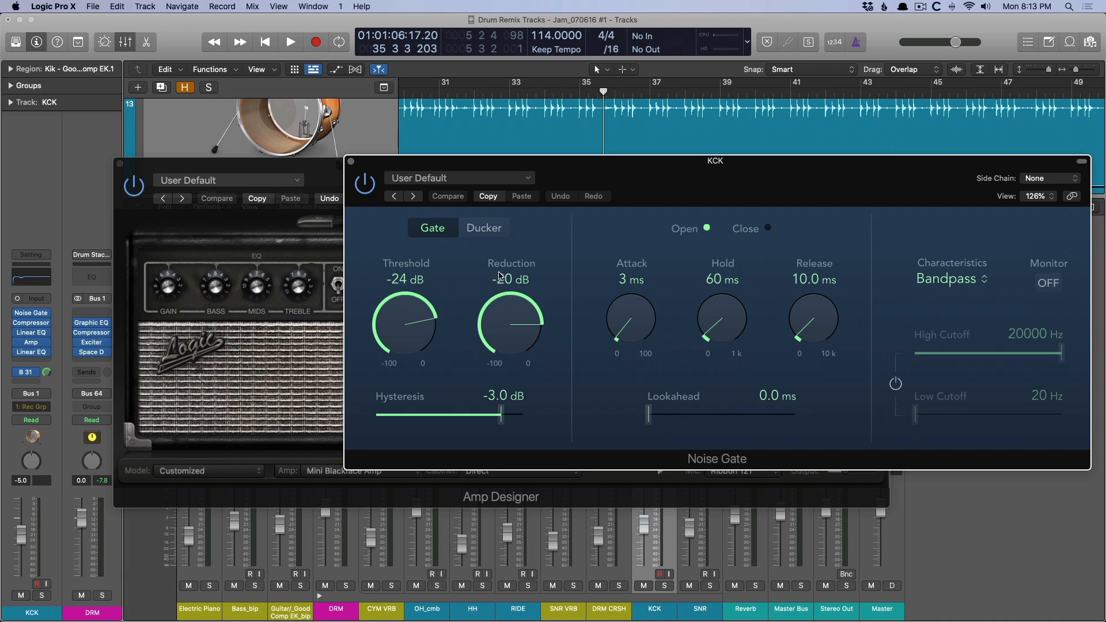
left_click_drag(491, 317, 514, 539)
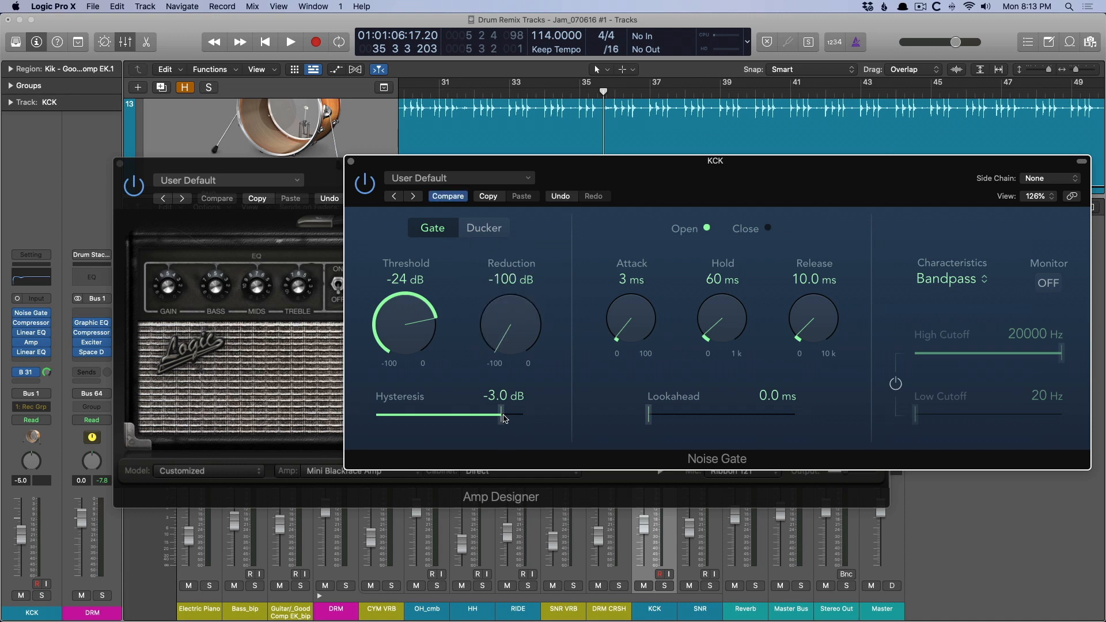
key("super+z")
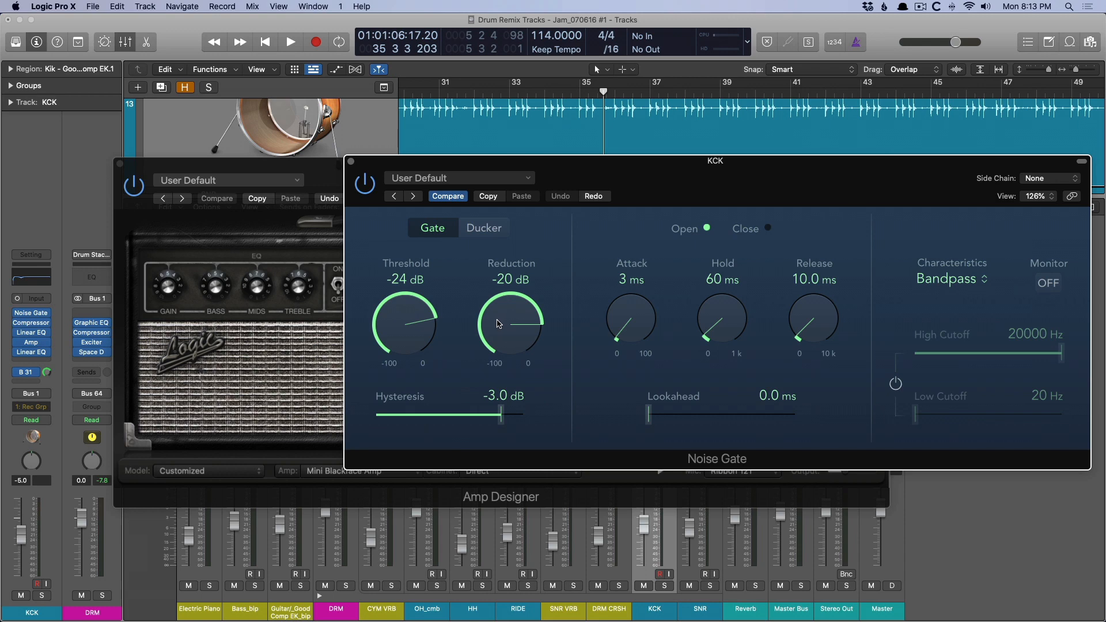
key("v")
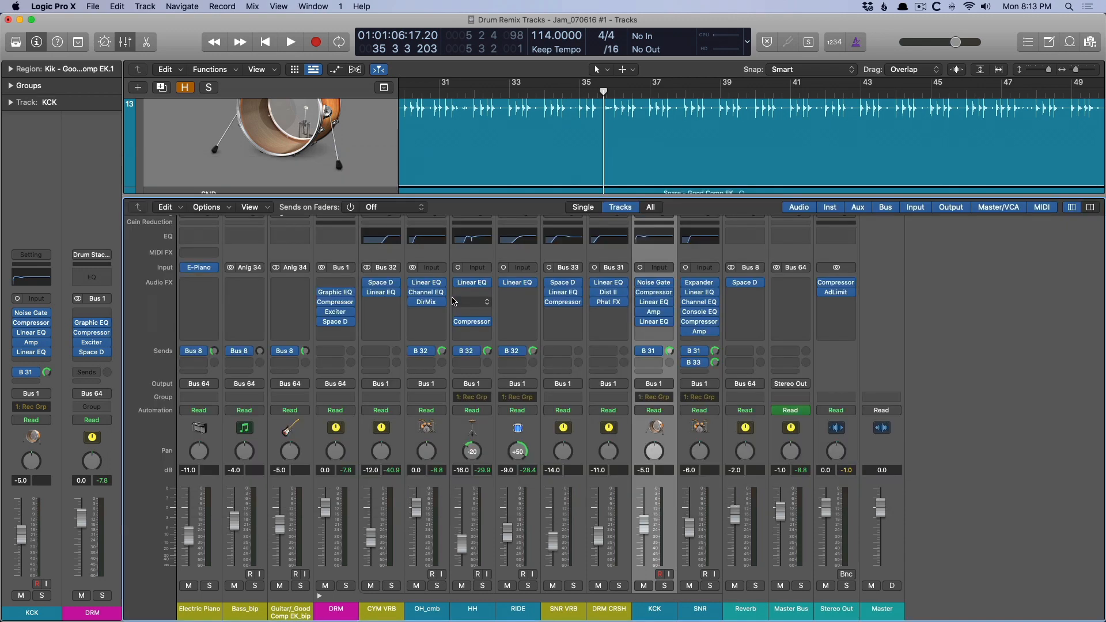
Review the Compressor settings on the KCK channel, including the attack.
mouse_move(655, 293)
key("v")
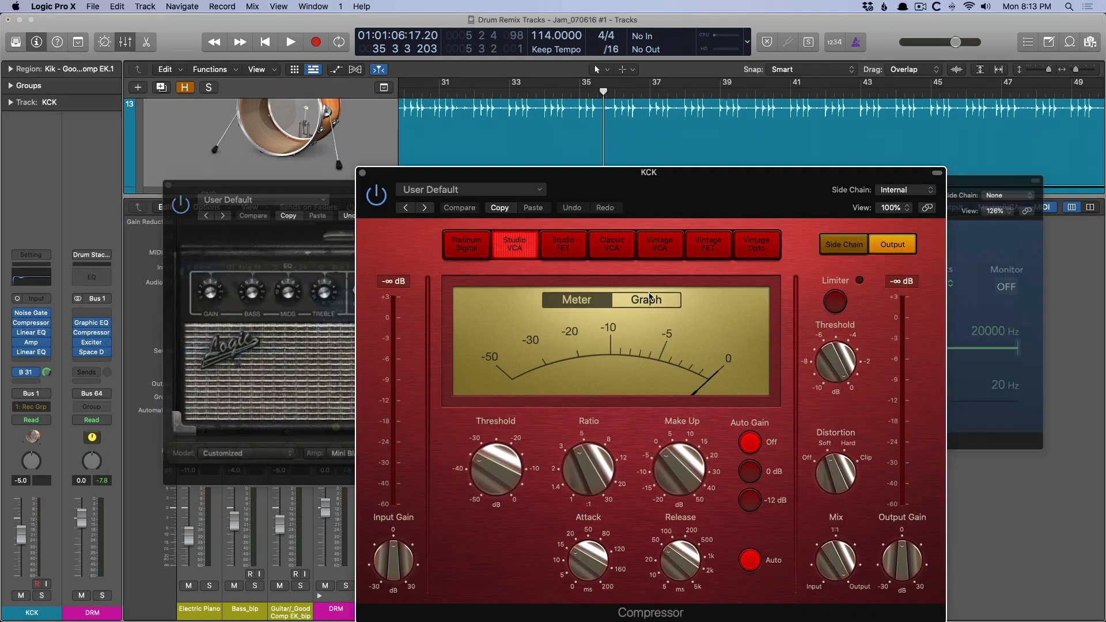
left_click(678, 191)
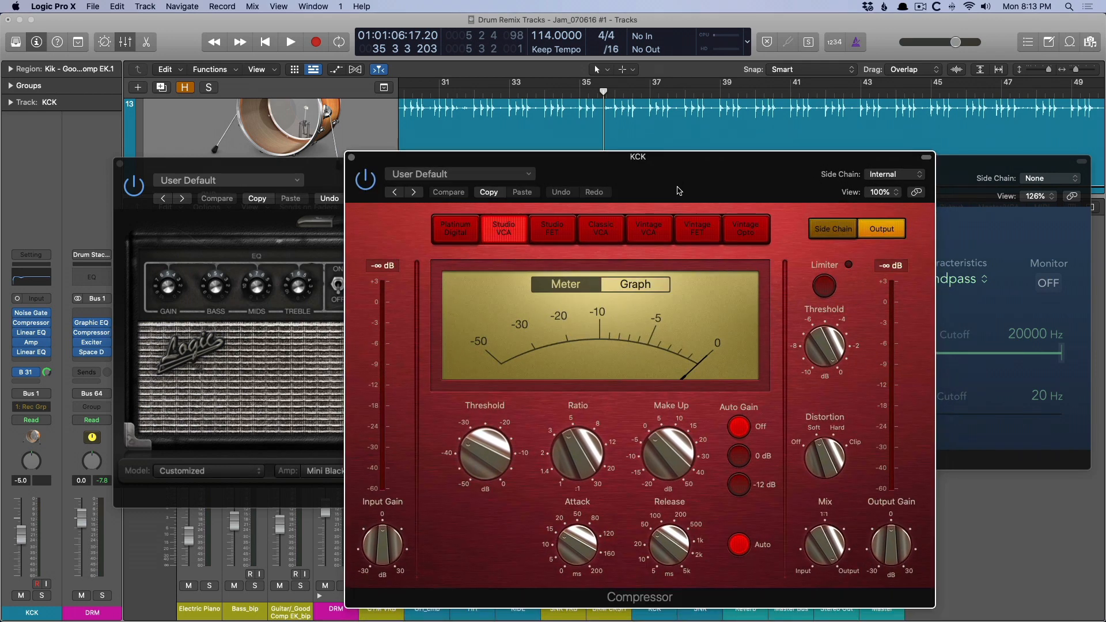
mouse_move(587, 536)
left_click(353, 157)
Examine the two Linear Phase EQs on the KCK channel, the one before the Amp and the one after it.
left_click(649, 309)
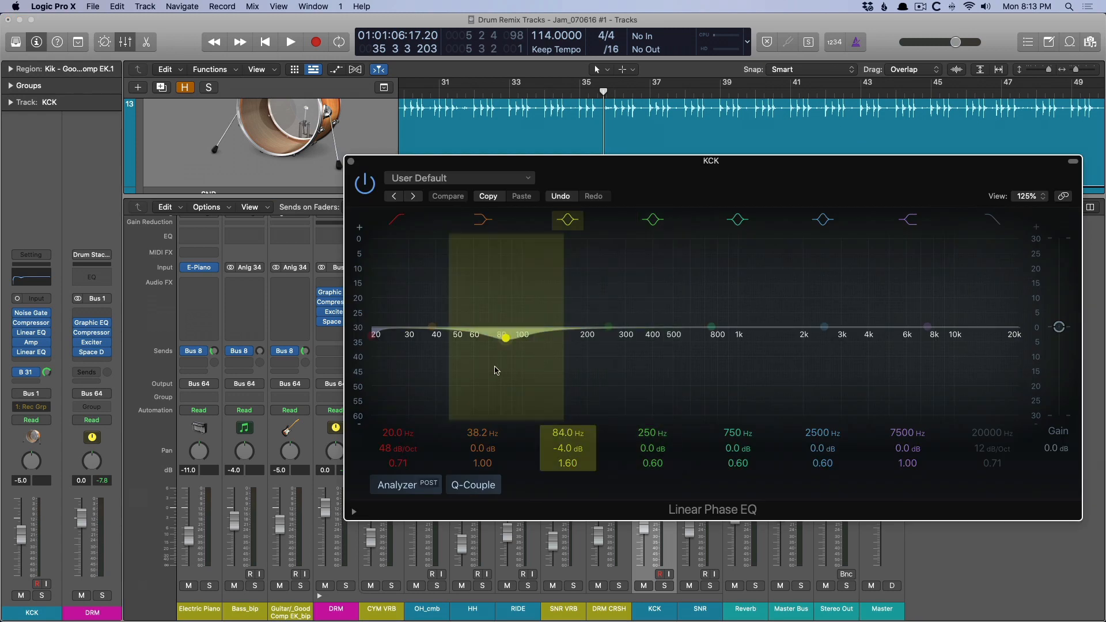
left_click(370, 184)
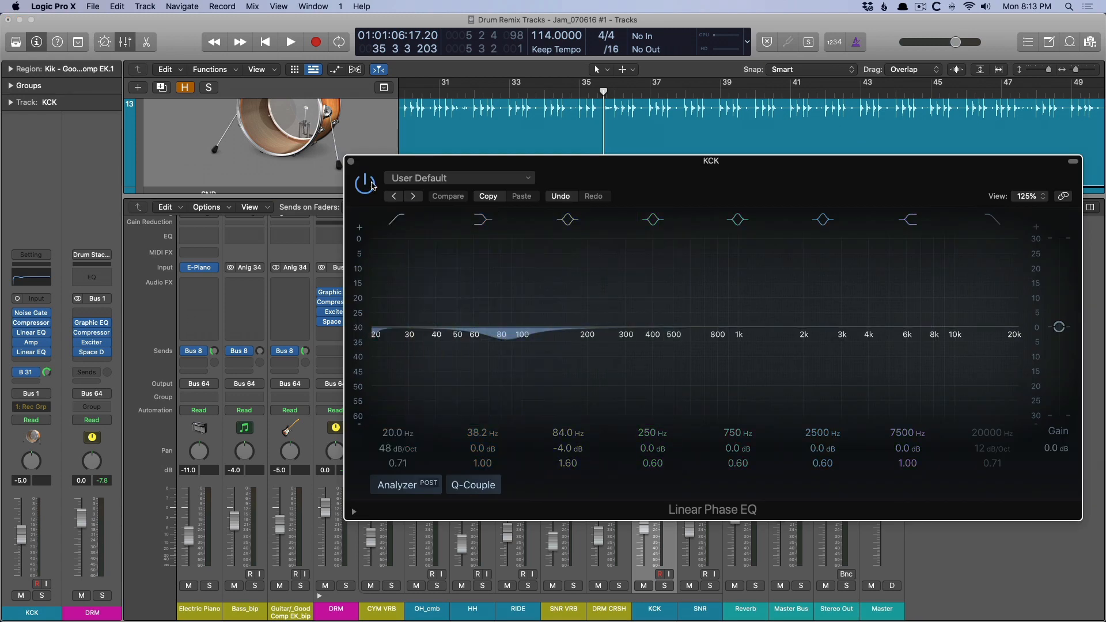
left_click(351, 161)
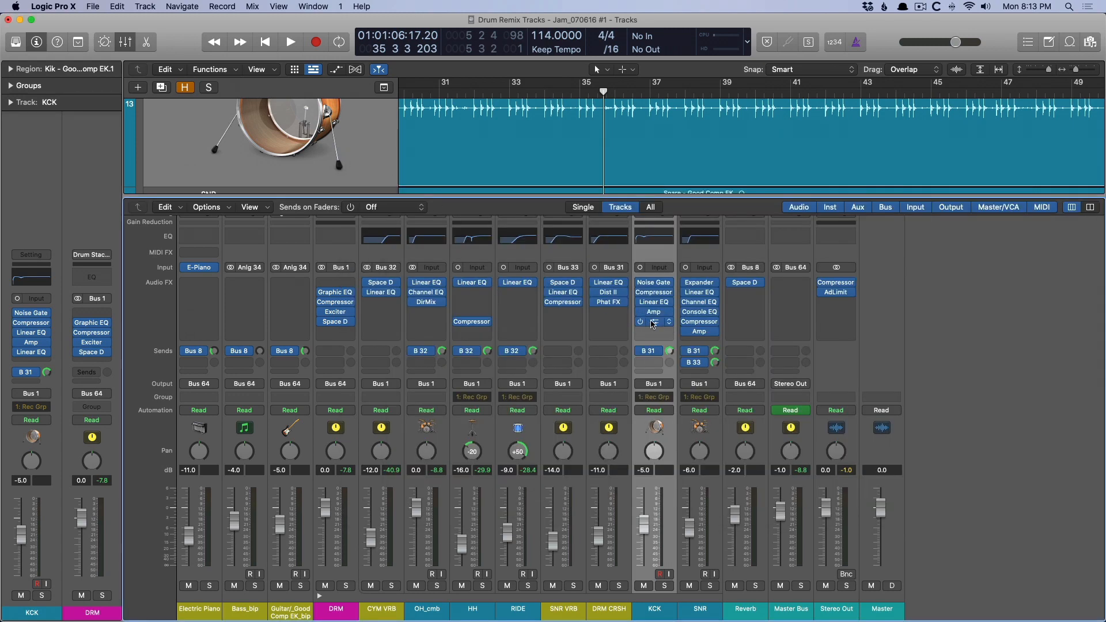
left_click(653, 323)
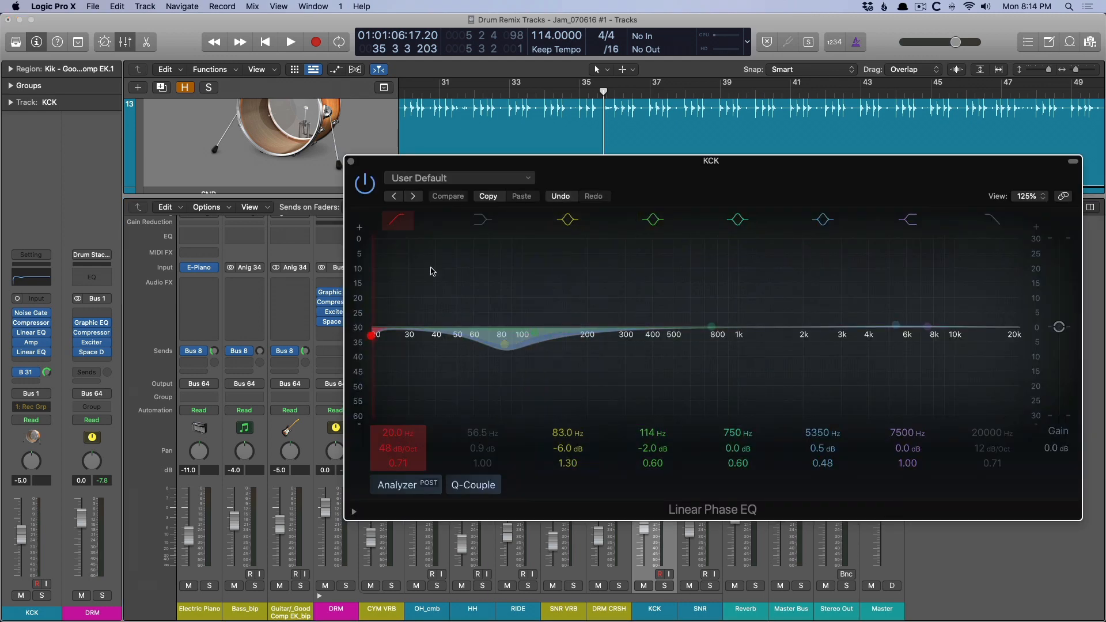
left_click(351, 161)
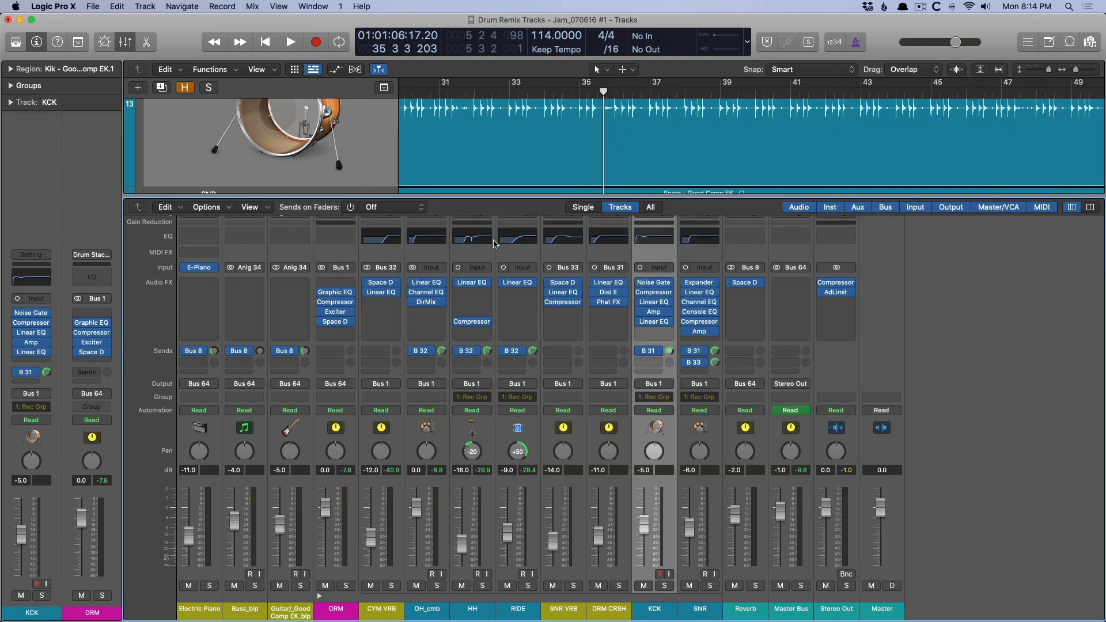
Solo the DRM stack, audition it with both KCK Linear Phase EQs bypassed, and re-enable the EQs.
left_click(639, 303)
left_click(639, 322)
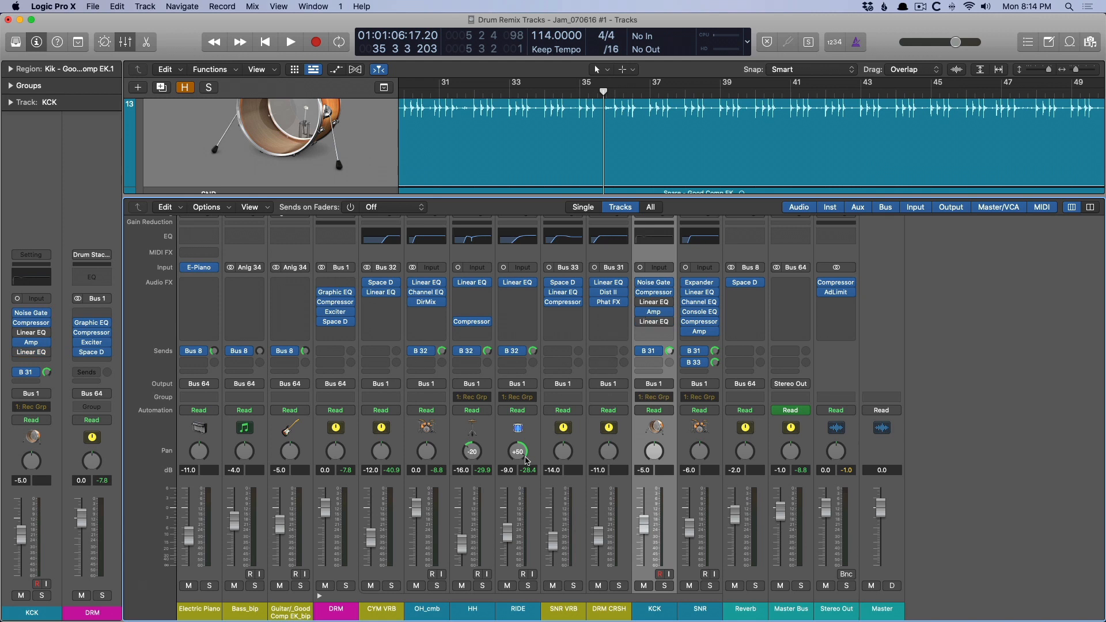
left_click(345, 586)
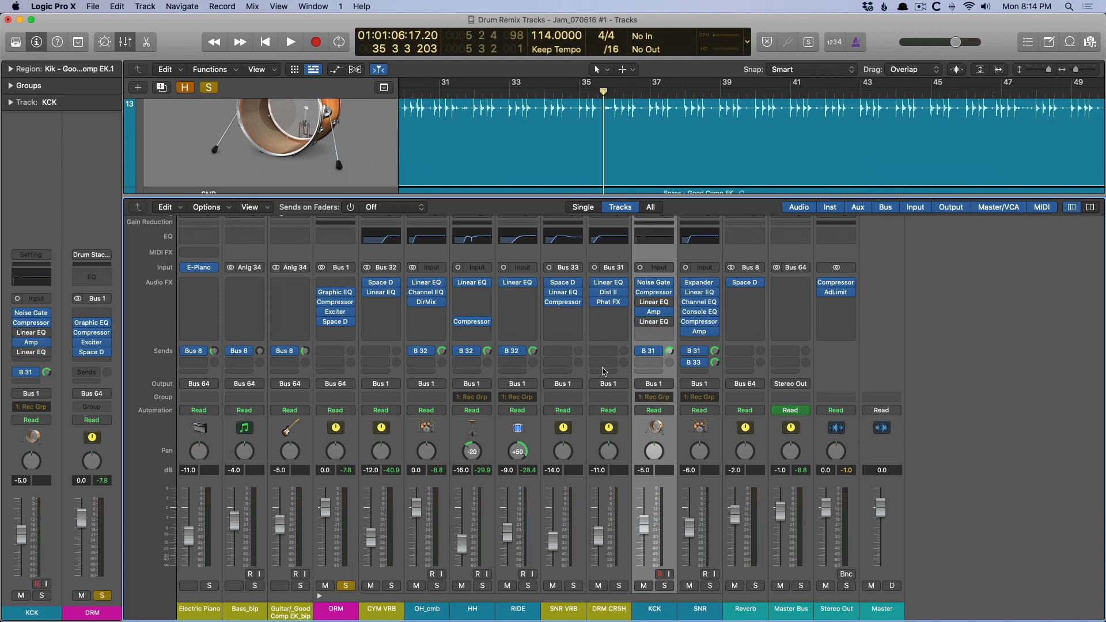
key("space")
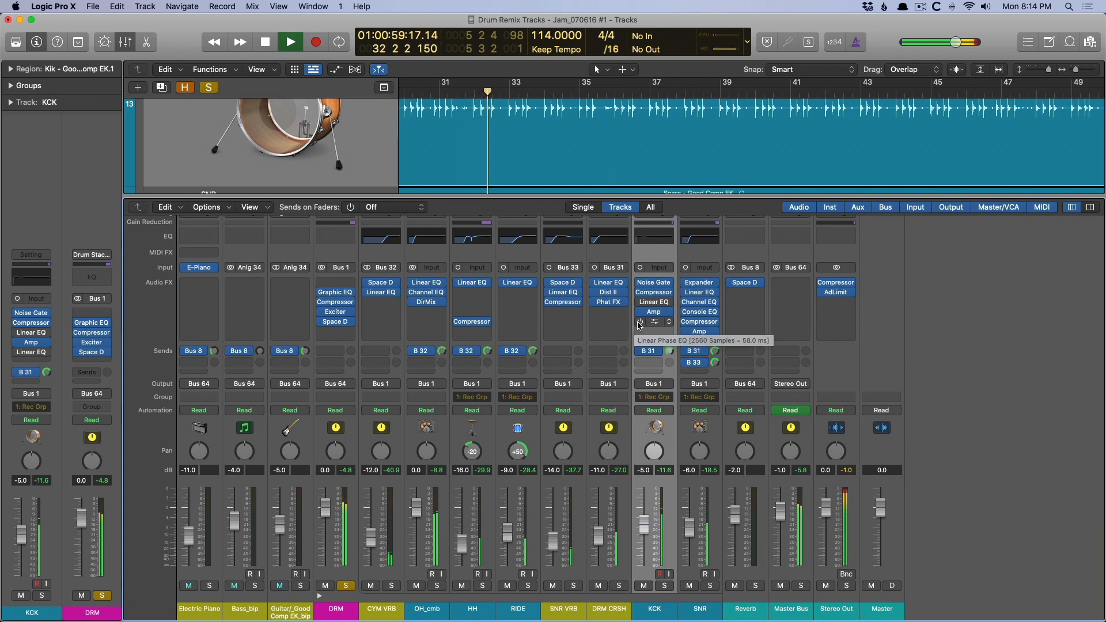
key("space")
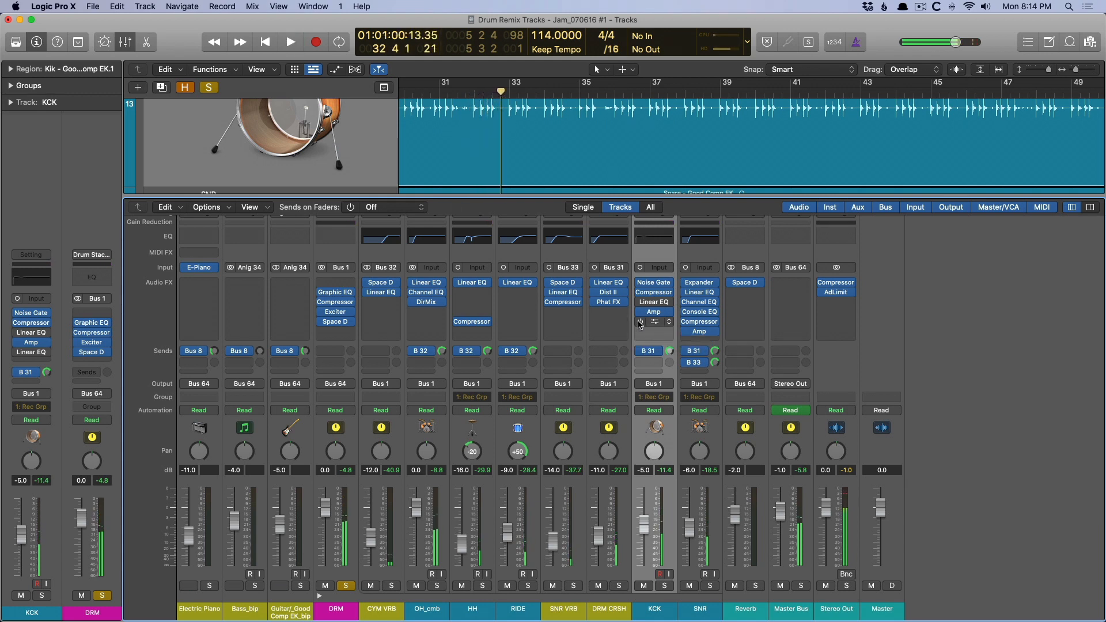
left_click(639, 323)
left_click(642, 304)
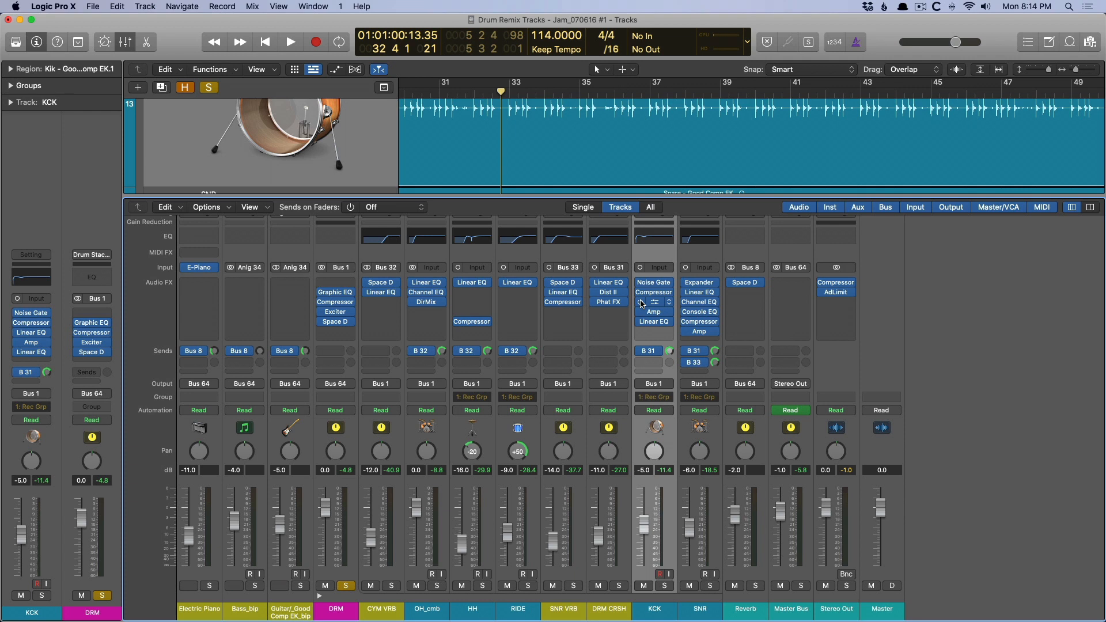
Browse the amp models in the KCK channel's Amp Designer while keeping Mini Blackface Amp selected.
left_click(654, 313)
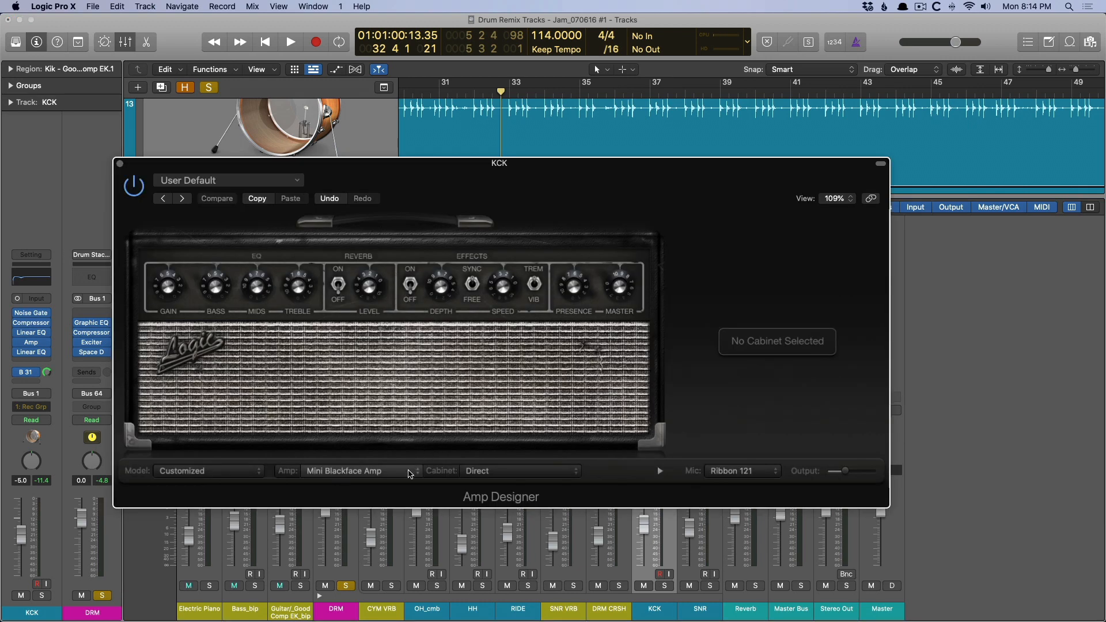
left_click(410, 473)
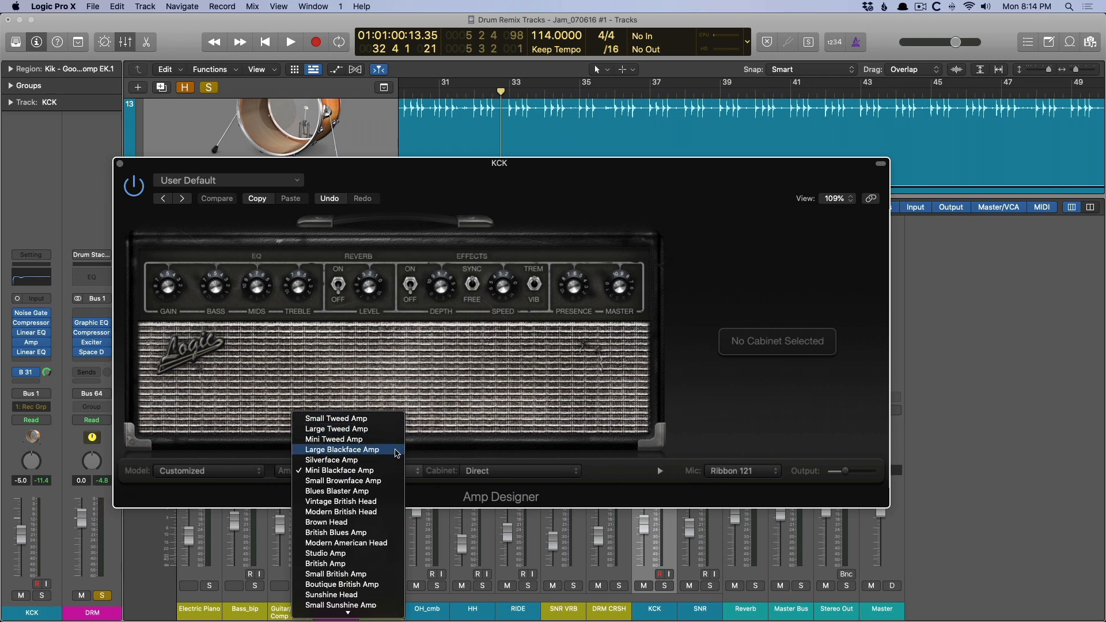
left_click(464, 389)
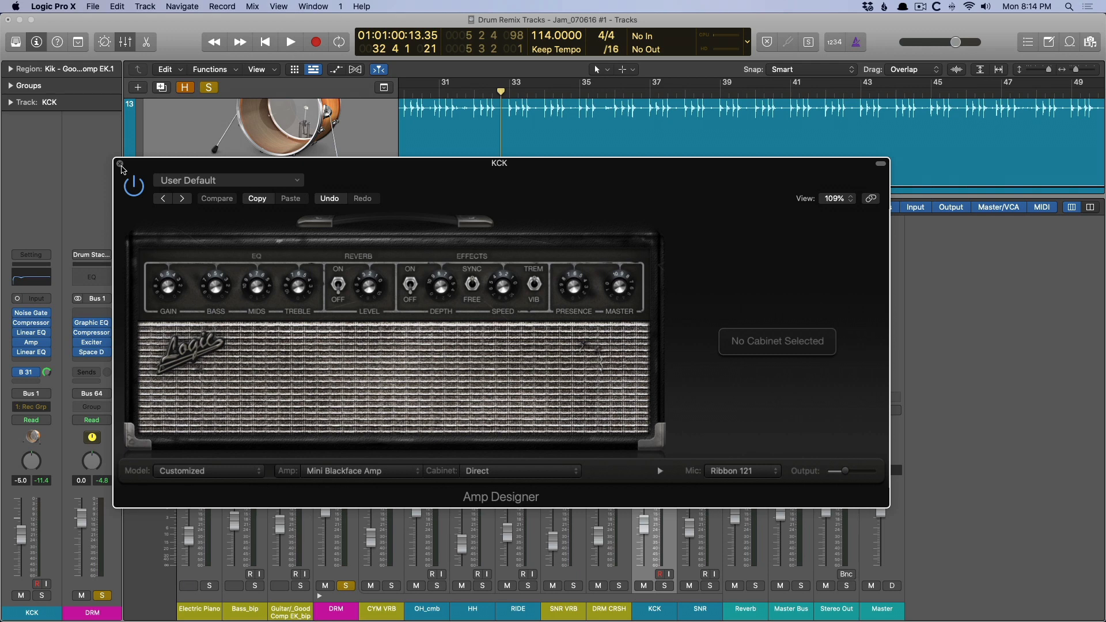
left_click(120, 165)
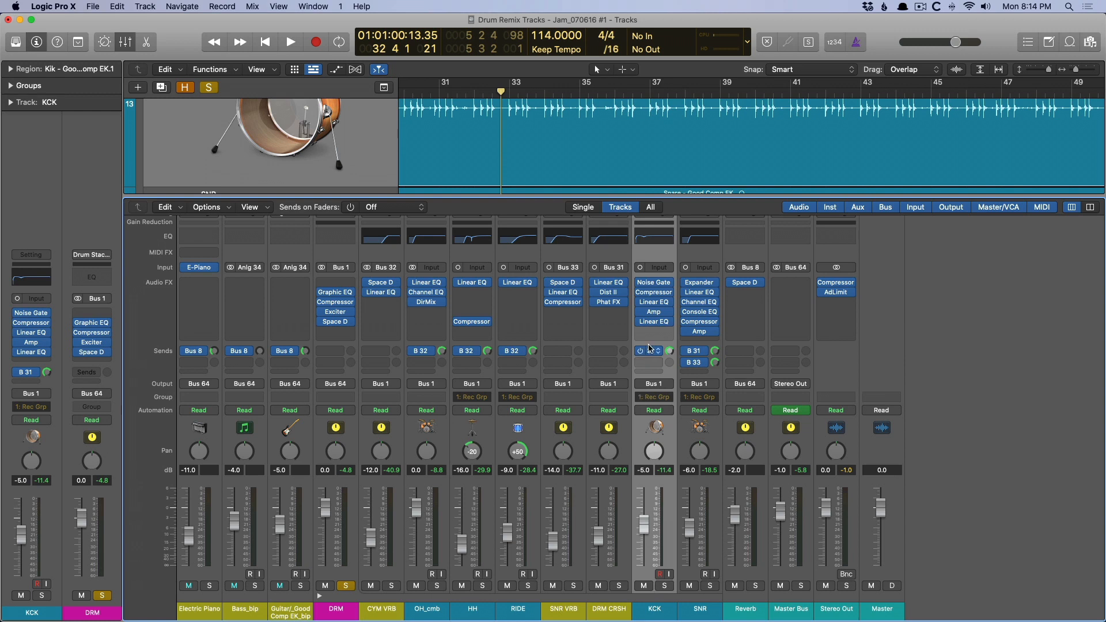
Compare the soloed drum mix with all KCK plug-ins bypassed and with them re-enabled.
left_click(638, 283, "alt")
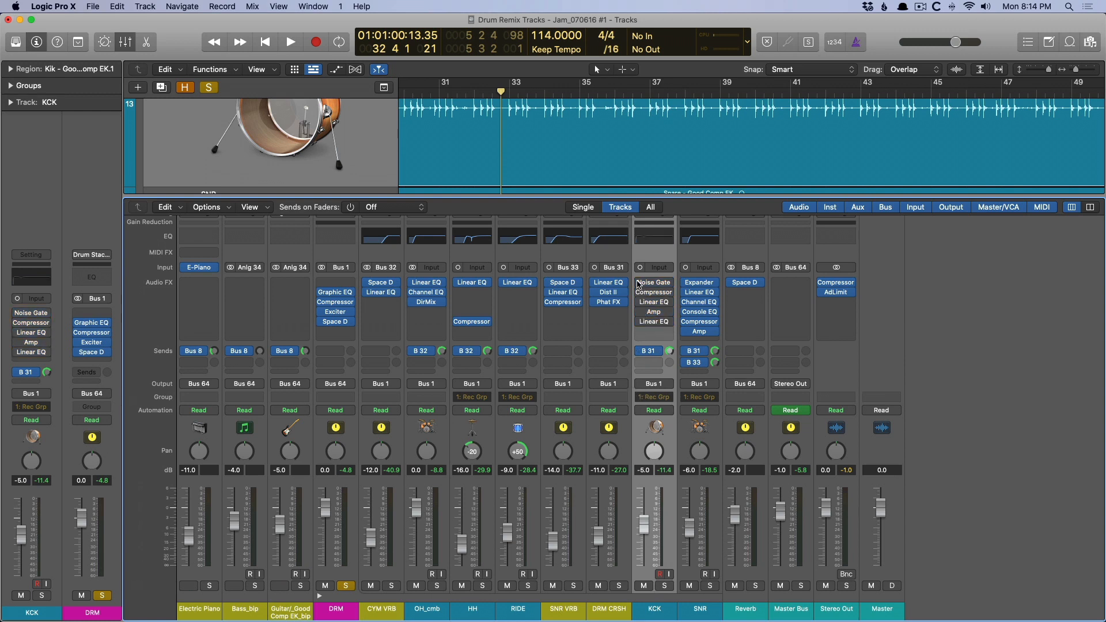
key("space")
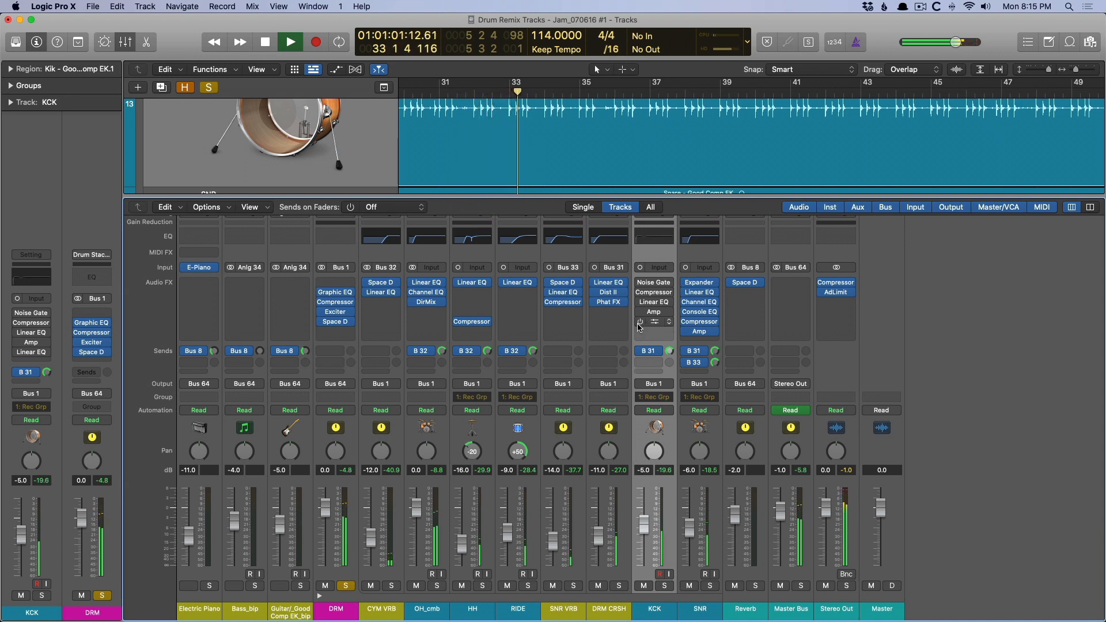
key("space")
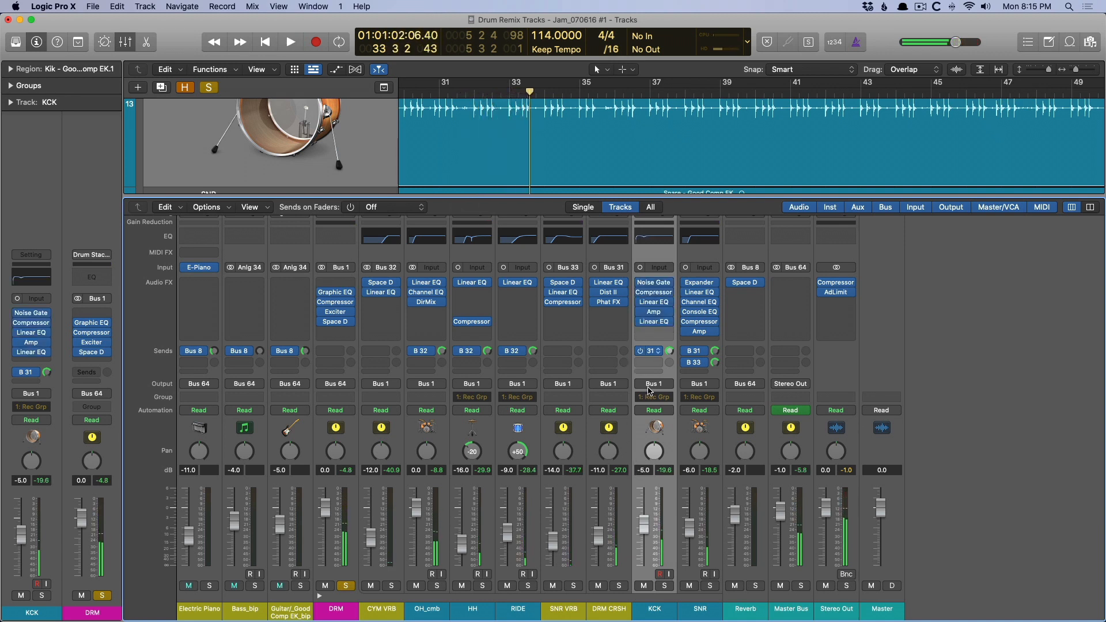
key("space")
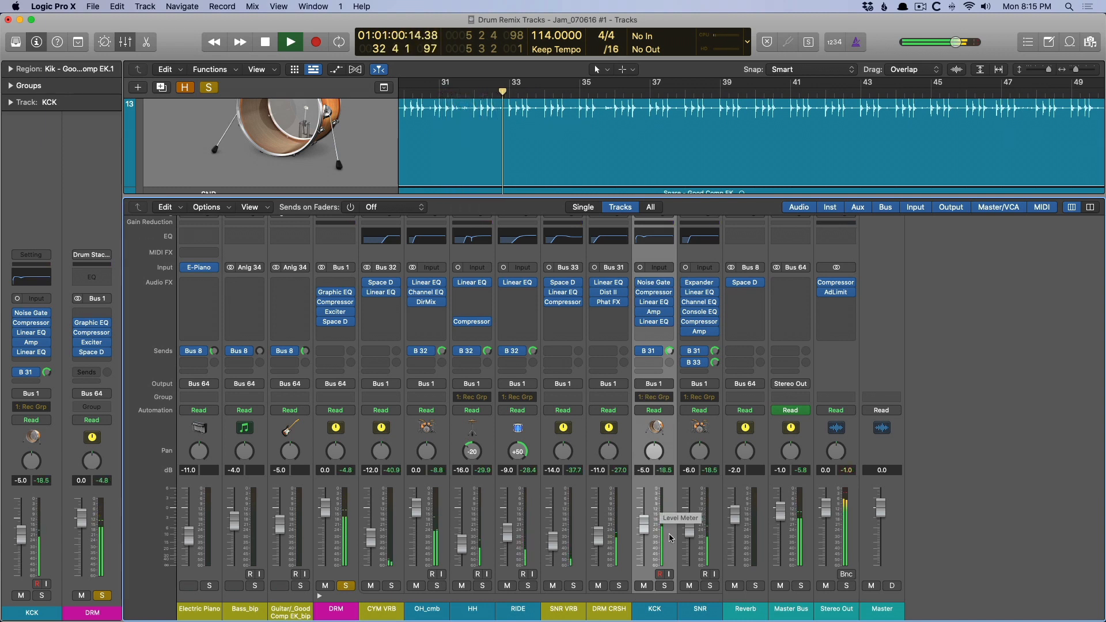
key("space")
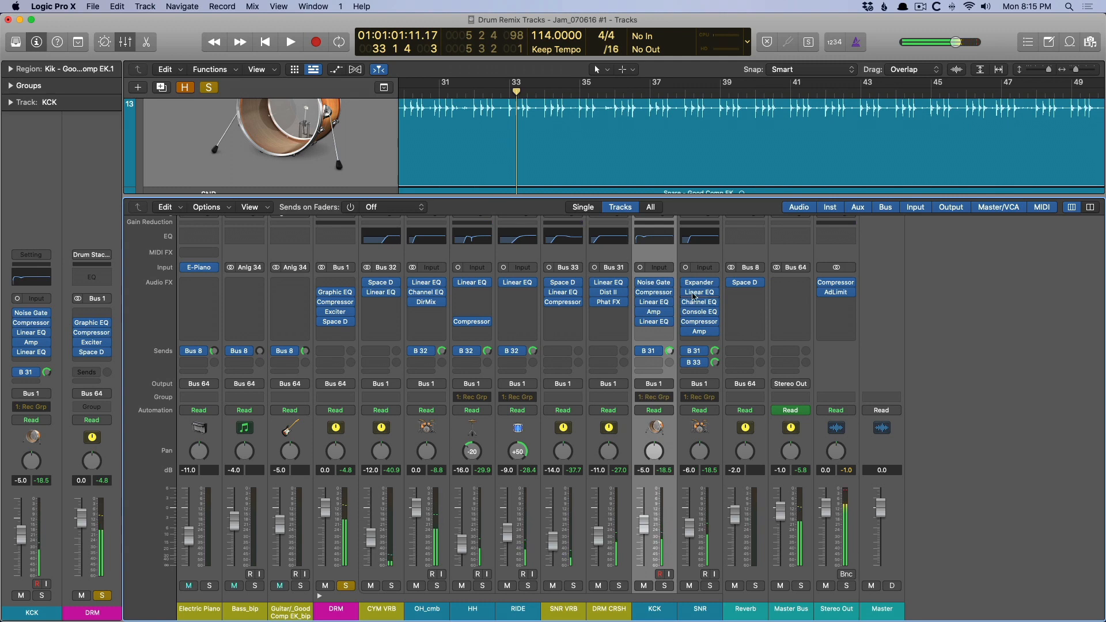
Examine the Expander, Linear Phase EQ and Channel EQ on the SNR channel, closing each plug-in after viewing it.
left_click(695, 282)
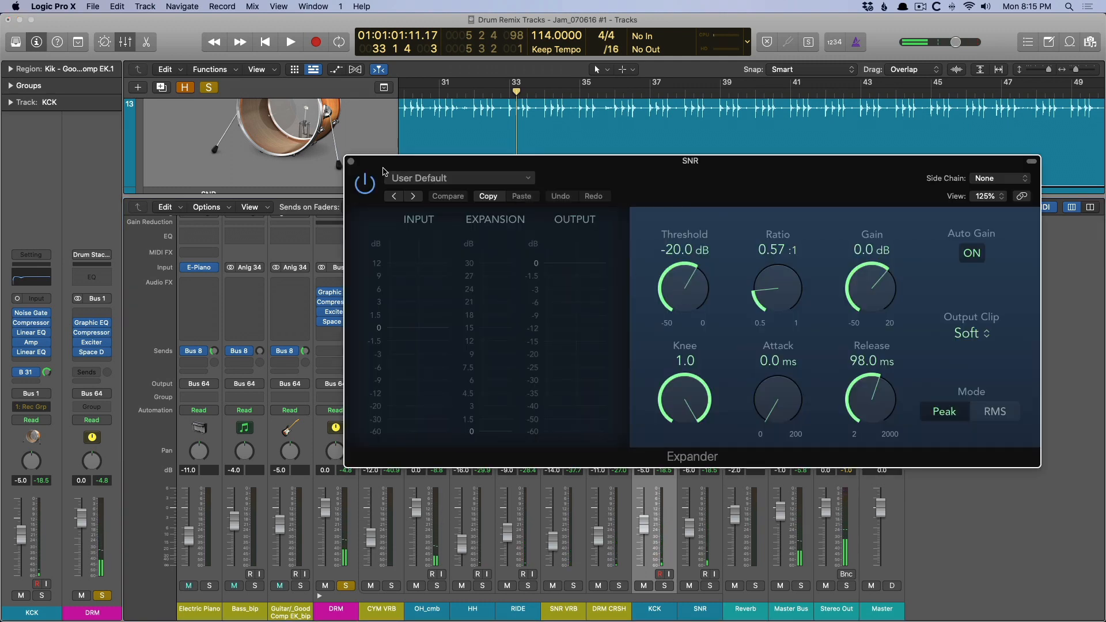
left_click(349, 161)
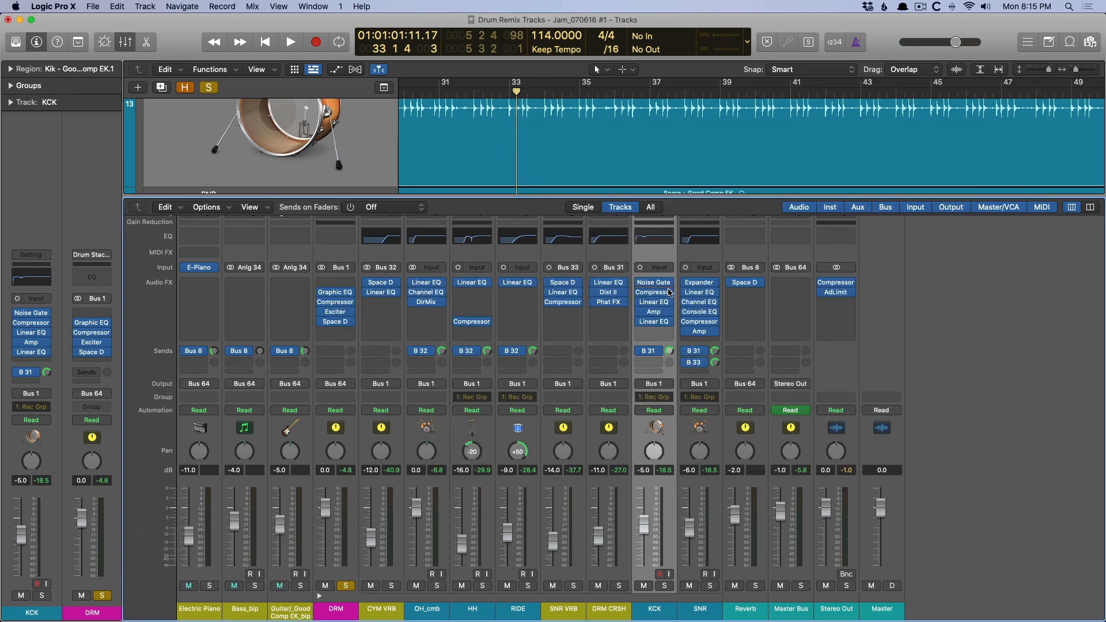
left_click(695, 294)
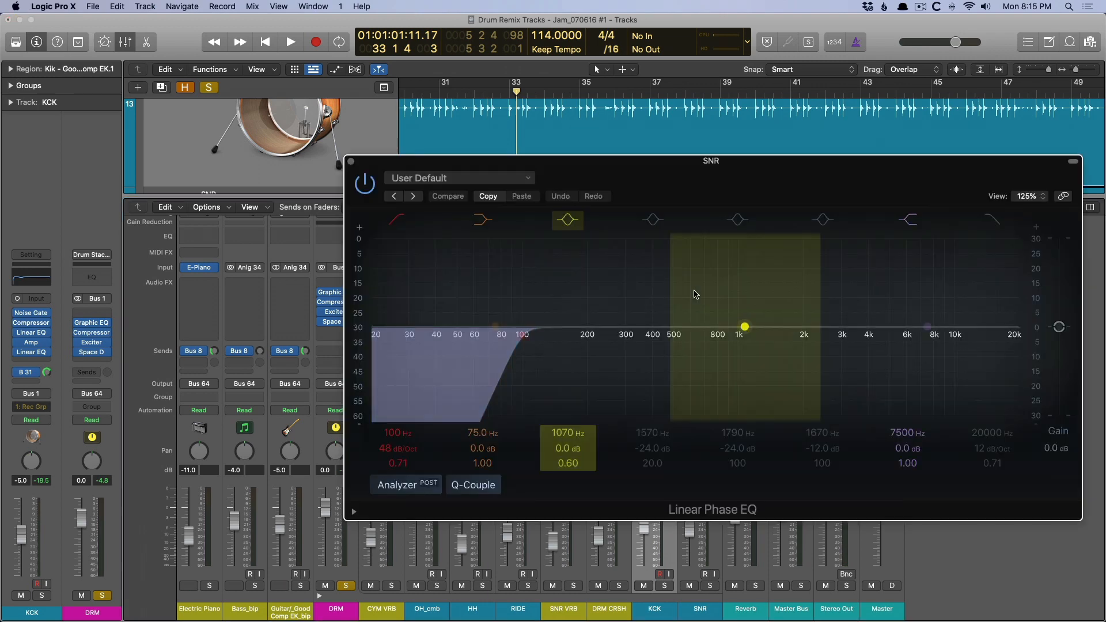
left_click(350, 162)
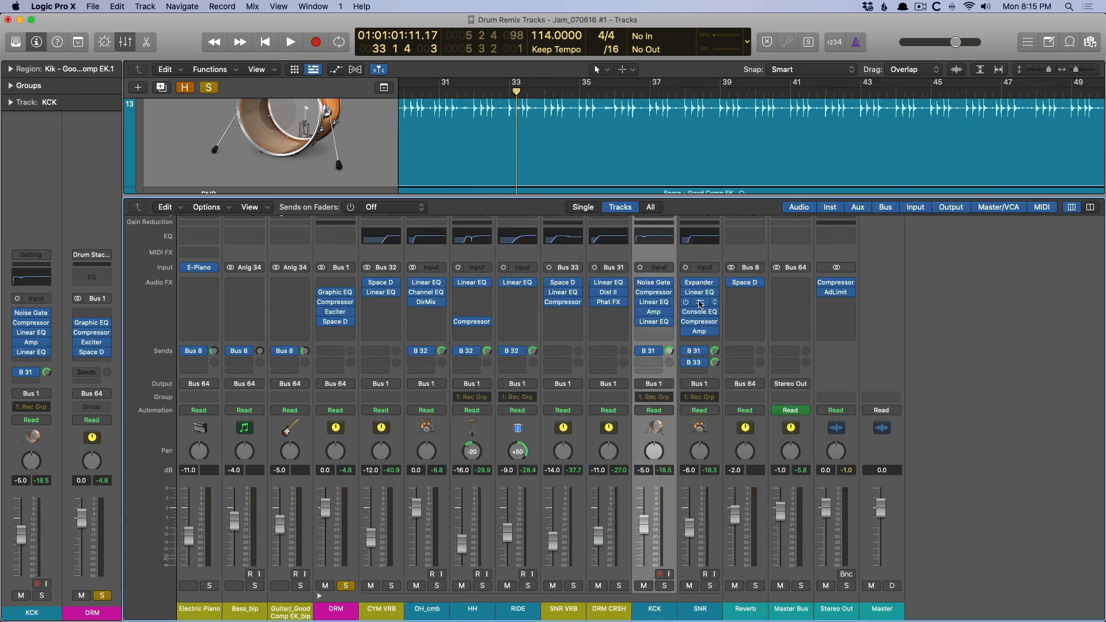
left_click(699, 303)
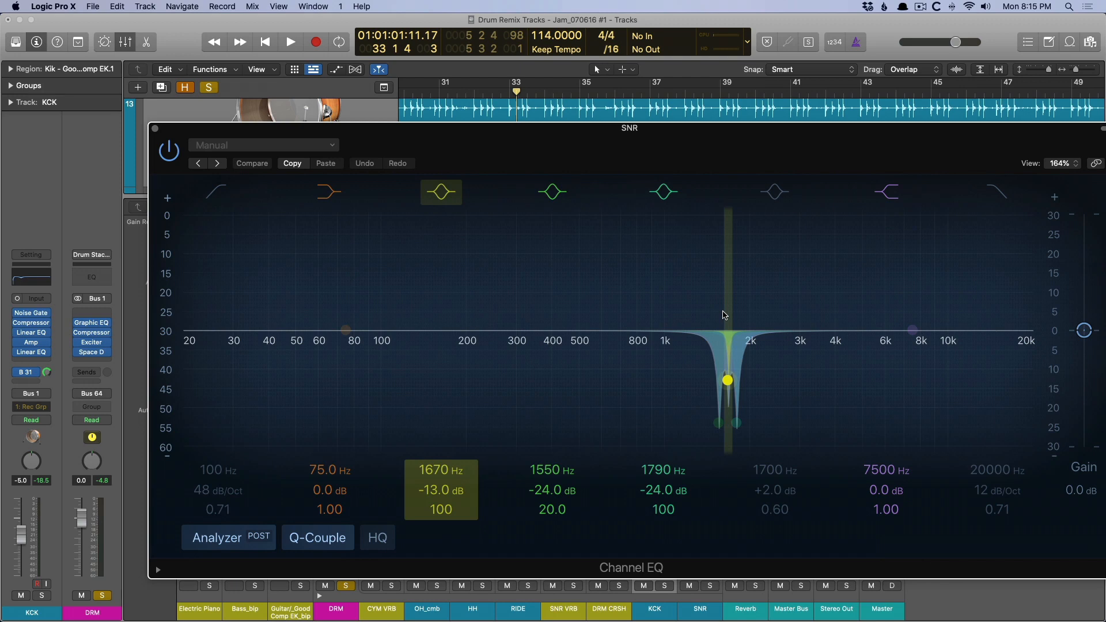
key("super+w")
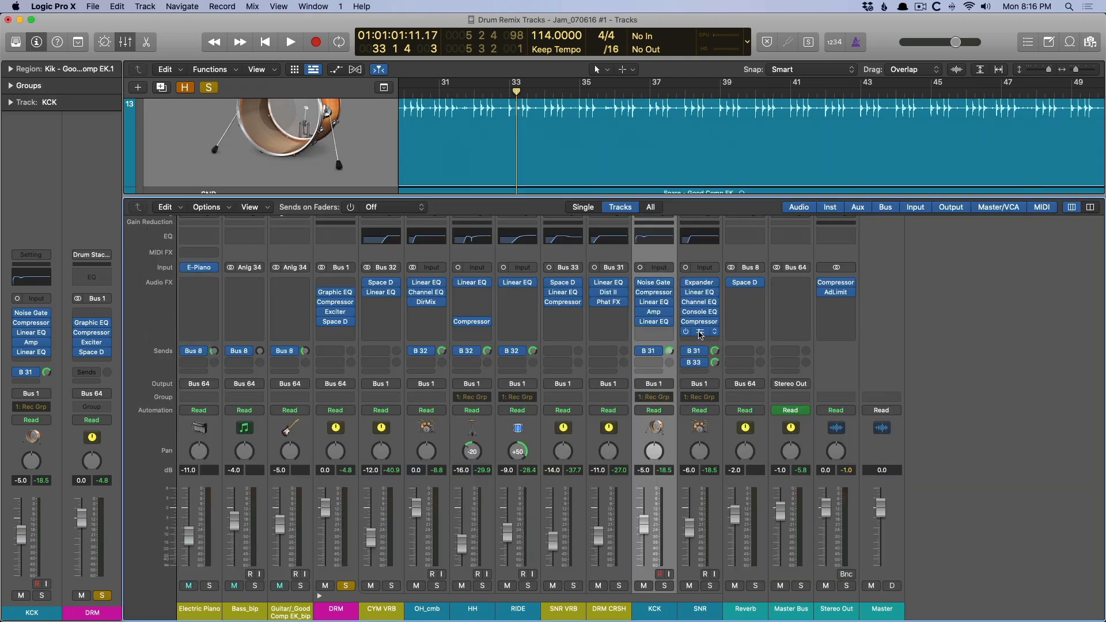
View the Amp Designer on the SNR channel and hide the open plug-in windows.
left_click(700, 333)
left_click_drag(799, 178, 670, 229)
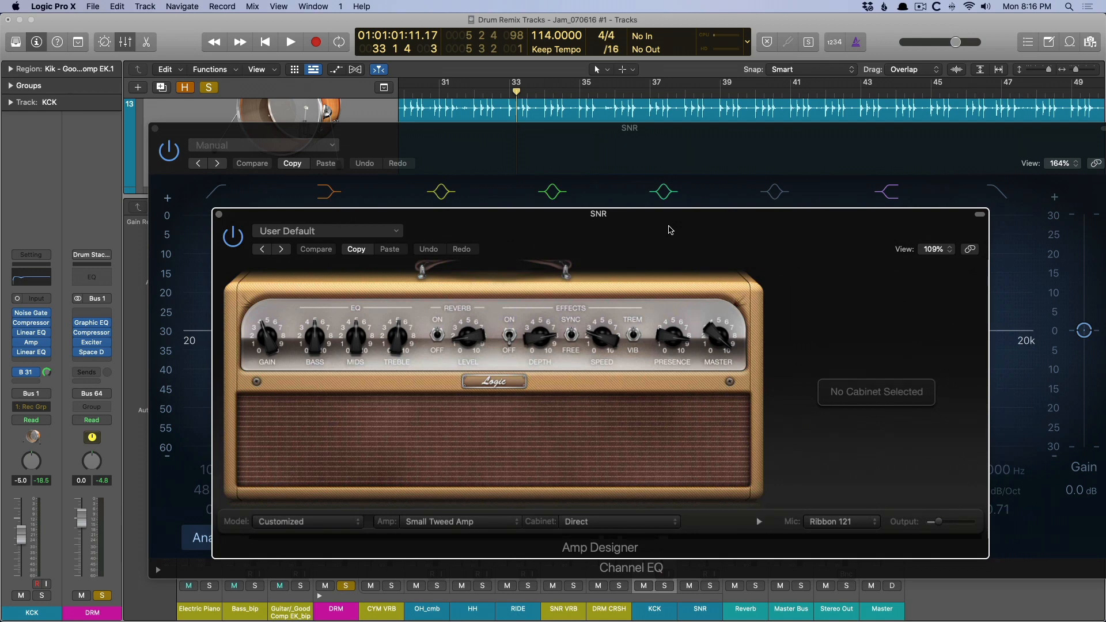
key("v")
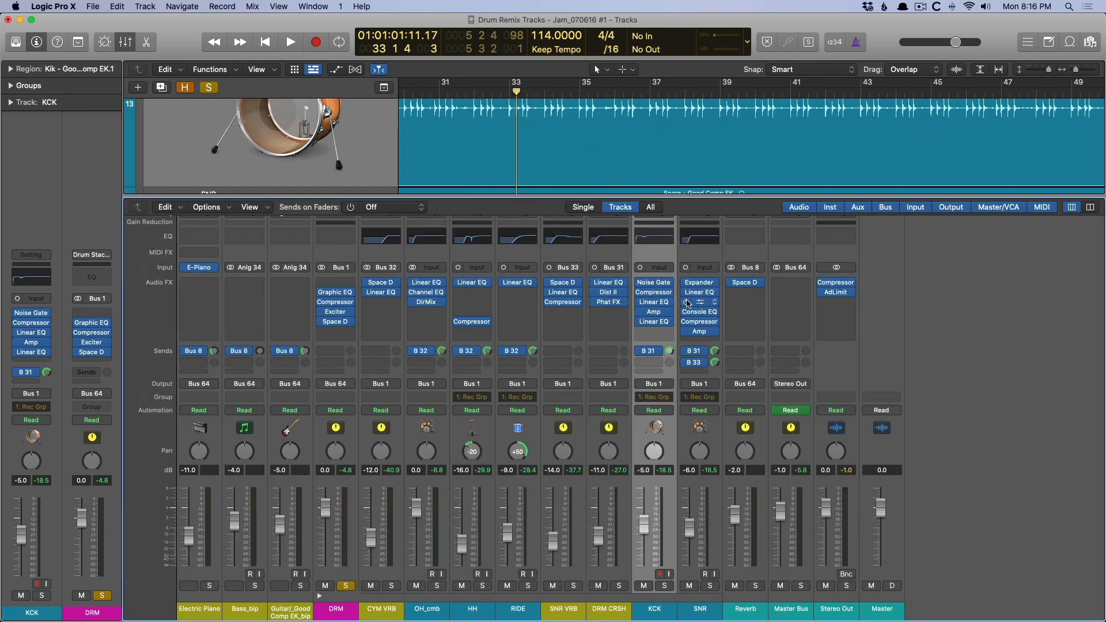
Audition the soloed drum mix with the SNR Channel EQ bypassed, and re-enable the EQ.
left_click(686, 301)
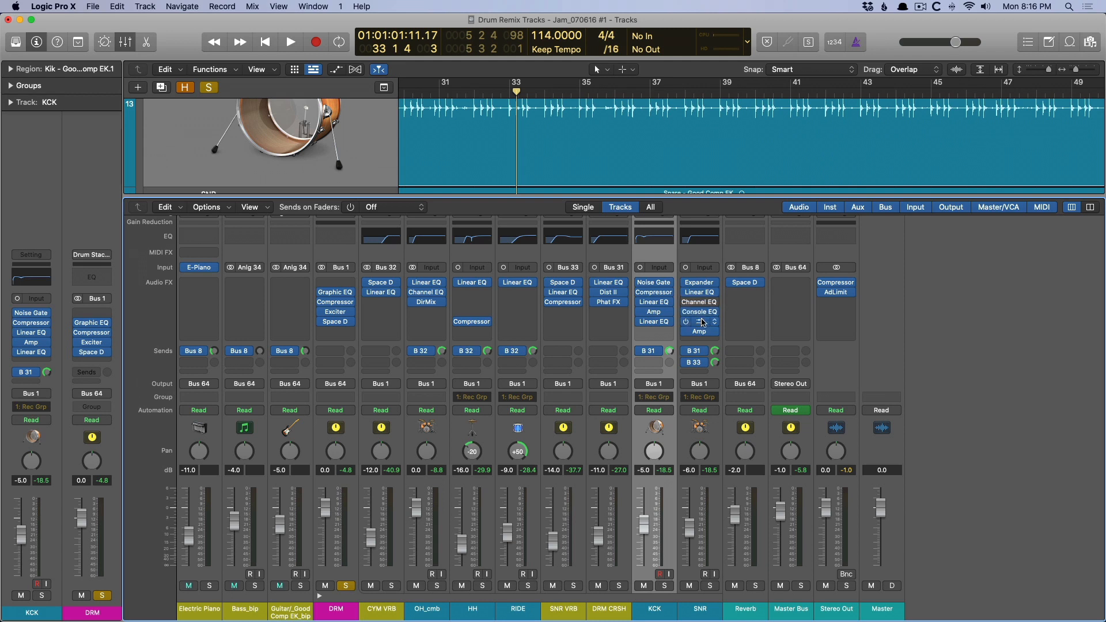
key("space")
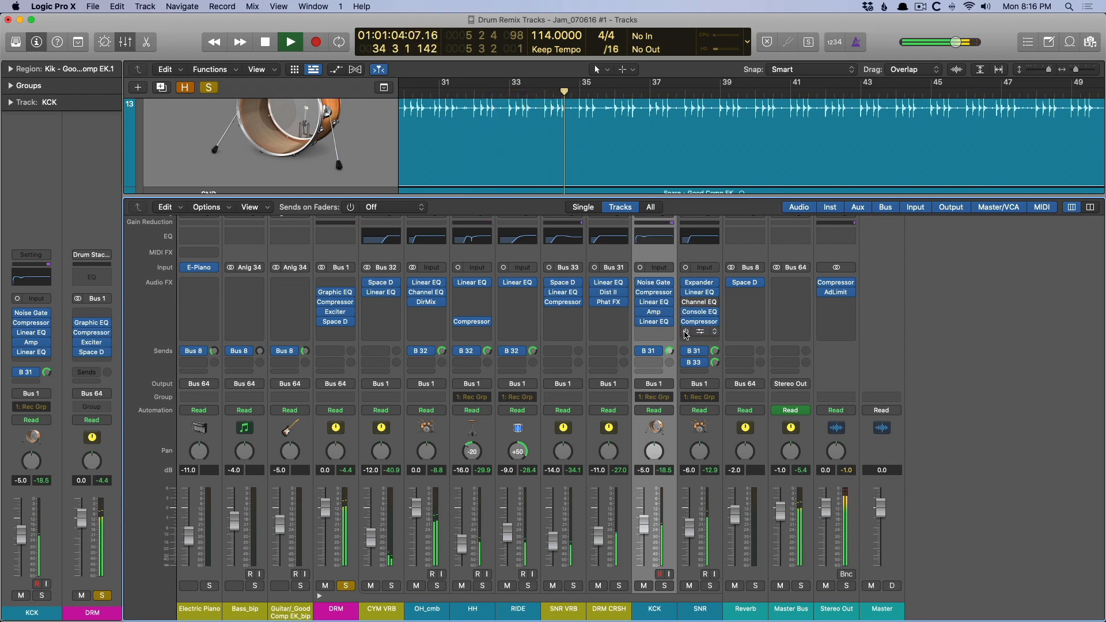
key("space")
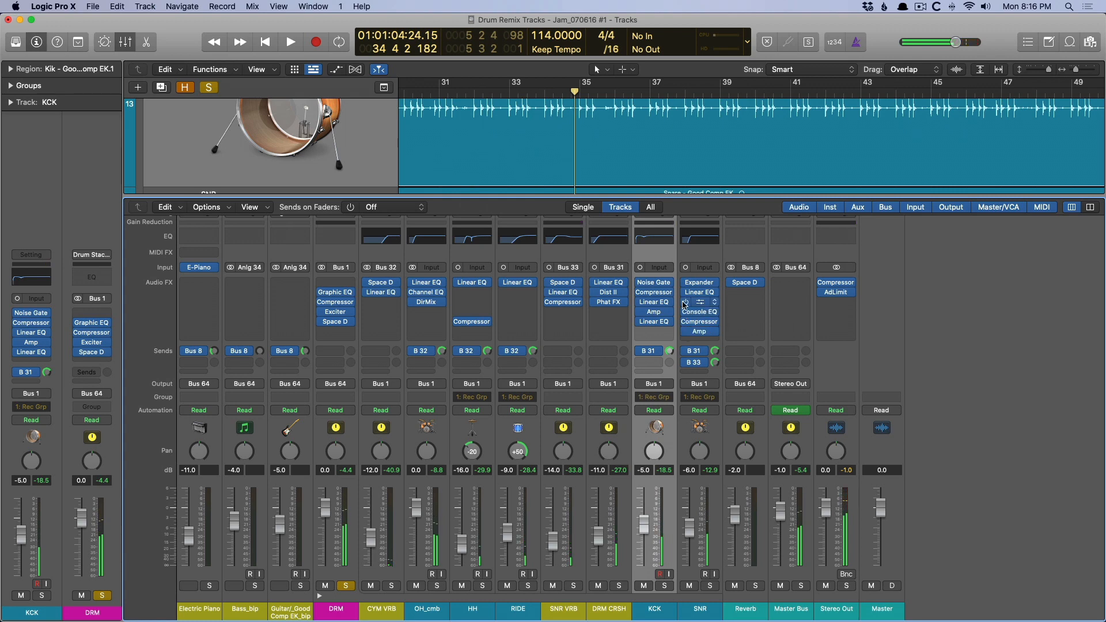
Review the settings of the Channel EQ, Vintage Console EQ and Compressor on the SNR channel.
left_click(697, 305)
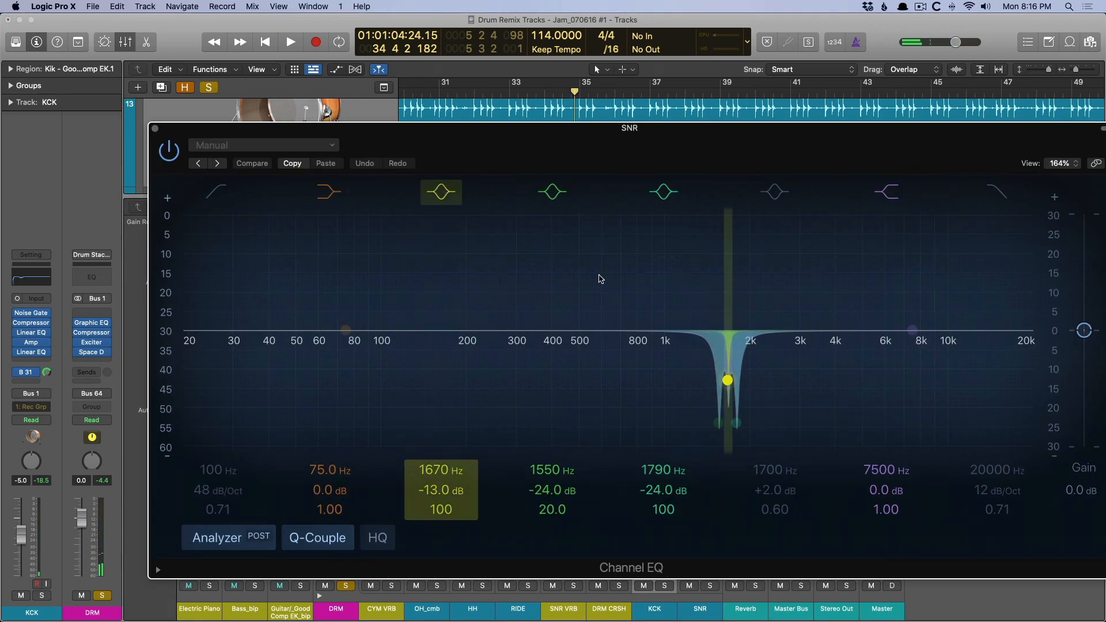
left_click(155, 130)
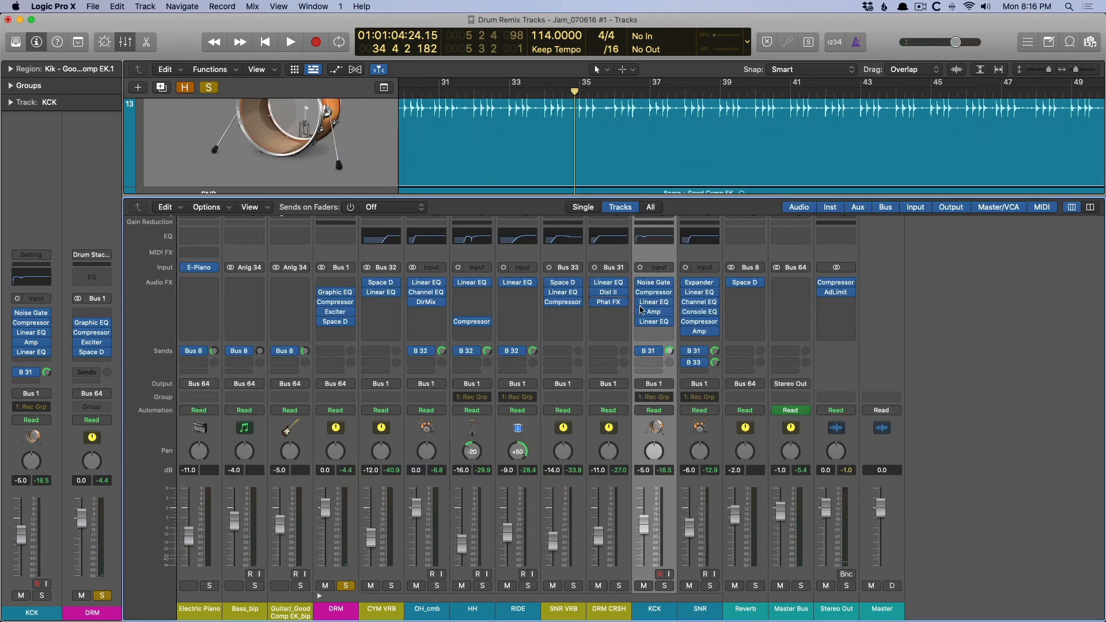
left_click(697, 312)
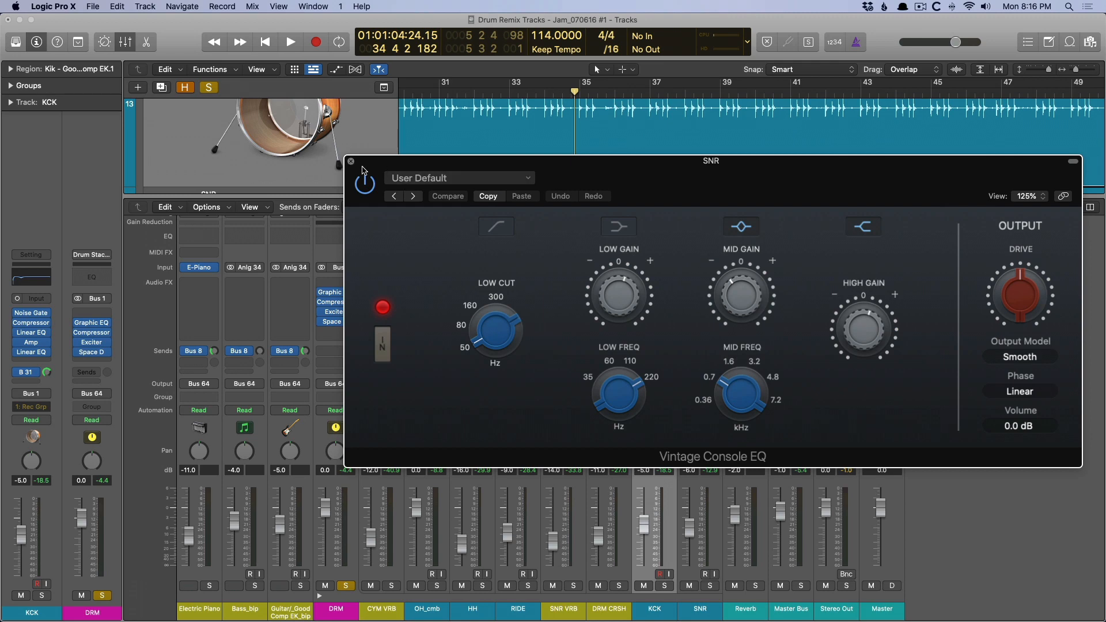
left_click(351, 161)
left_click(697, 324)
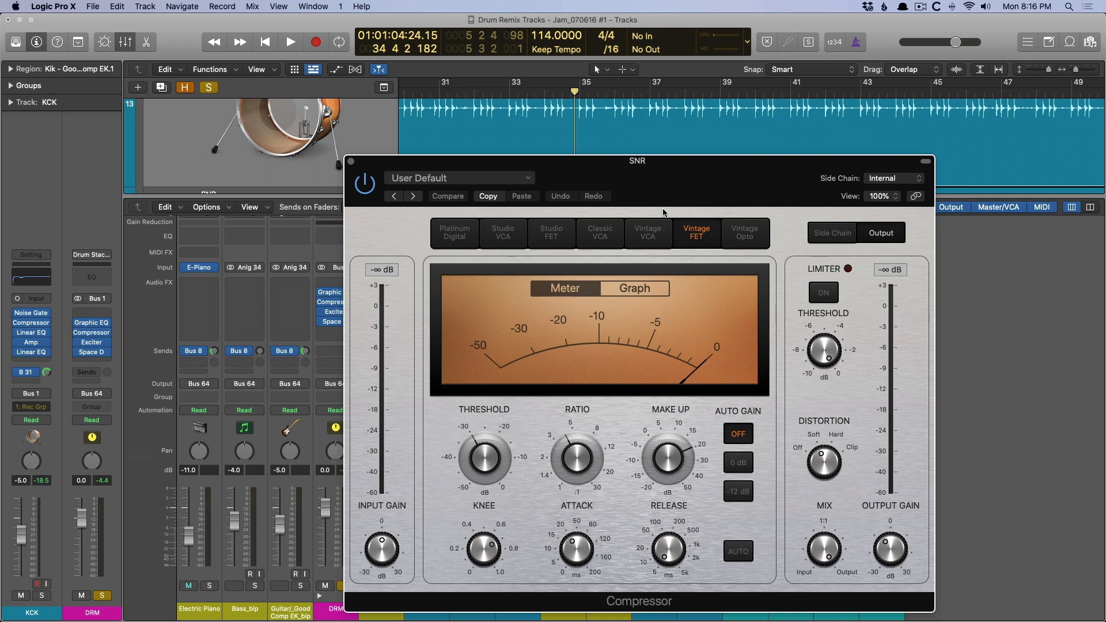
left_click(351, 161)
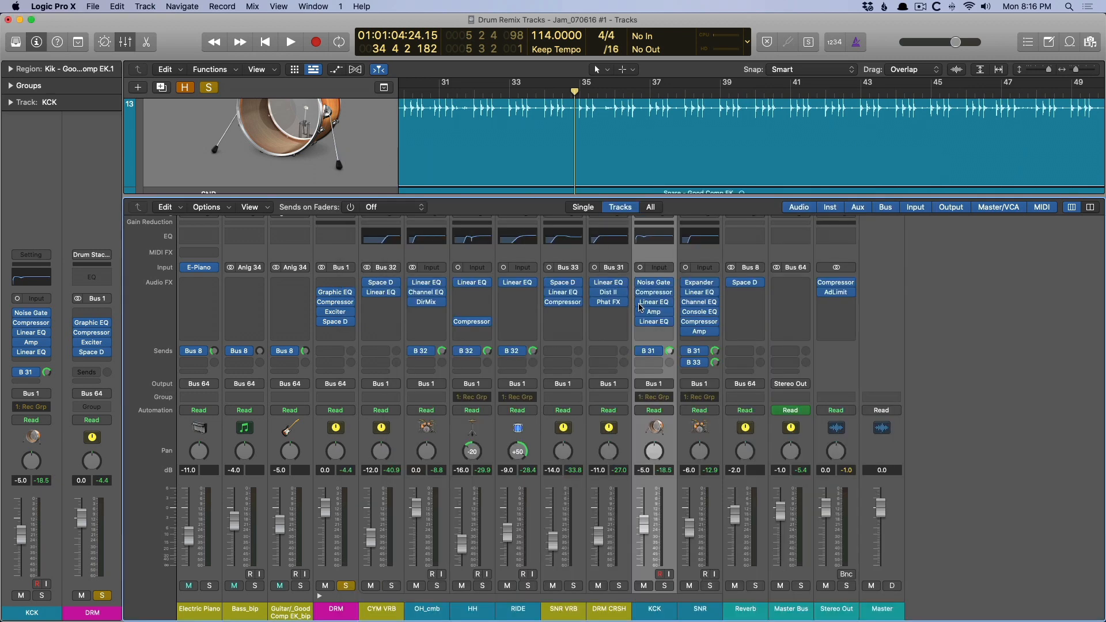
Compare the soloed drum mix with all SNR plug-ins bypassed and with them re-enabled.
left_click_drag(687, 332, 687, 282)
key("space")
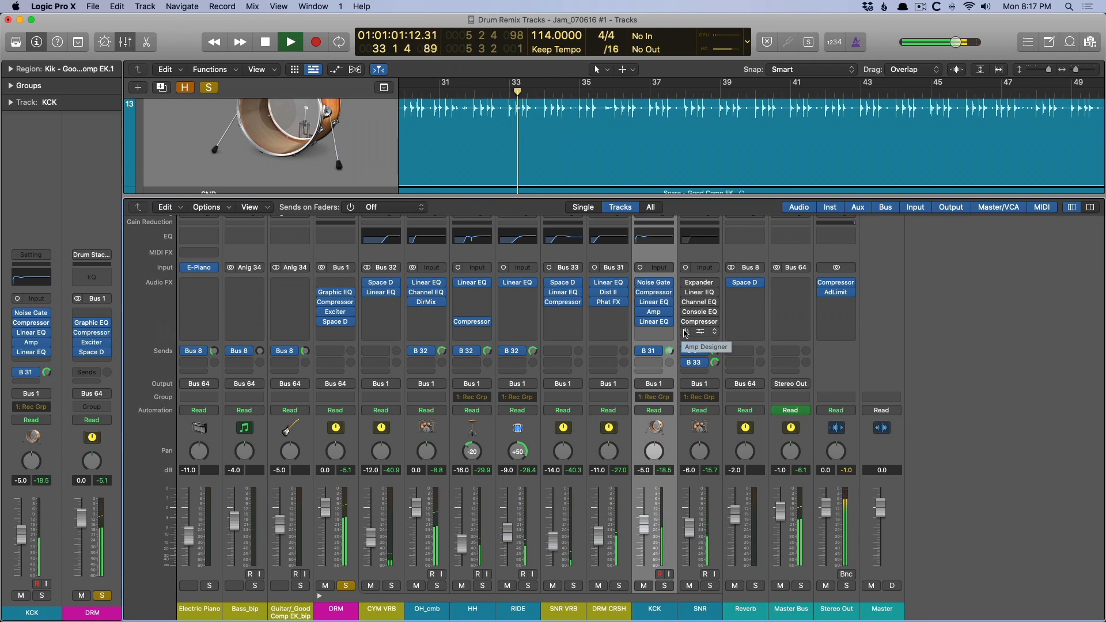
key("space")
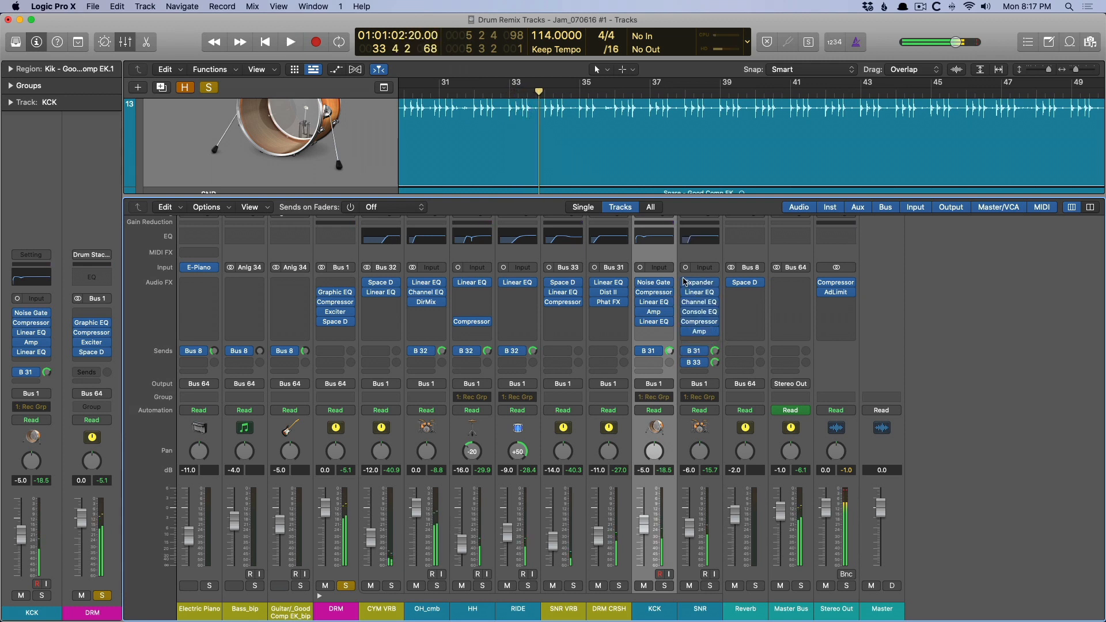
key("space")
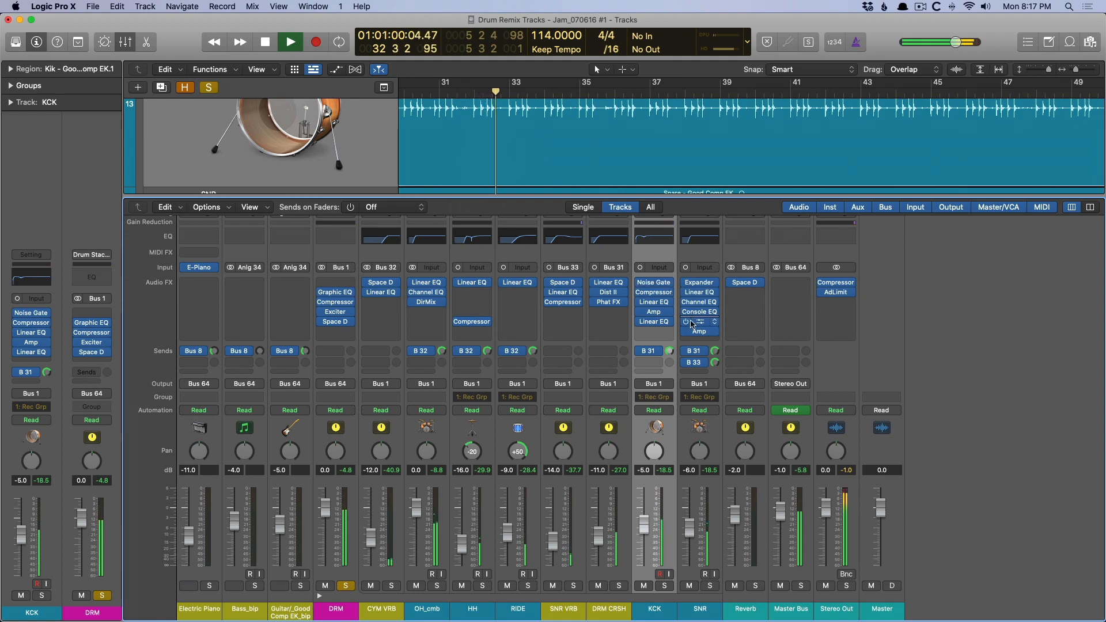
key("space")
Examine the Small Tweed Amp settings in the SNR channel's Amp Designer and close the plug-in.
left_click(699, 332)
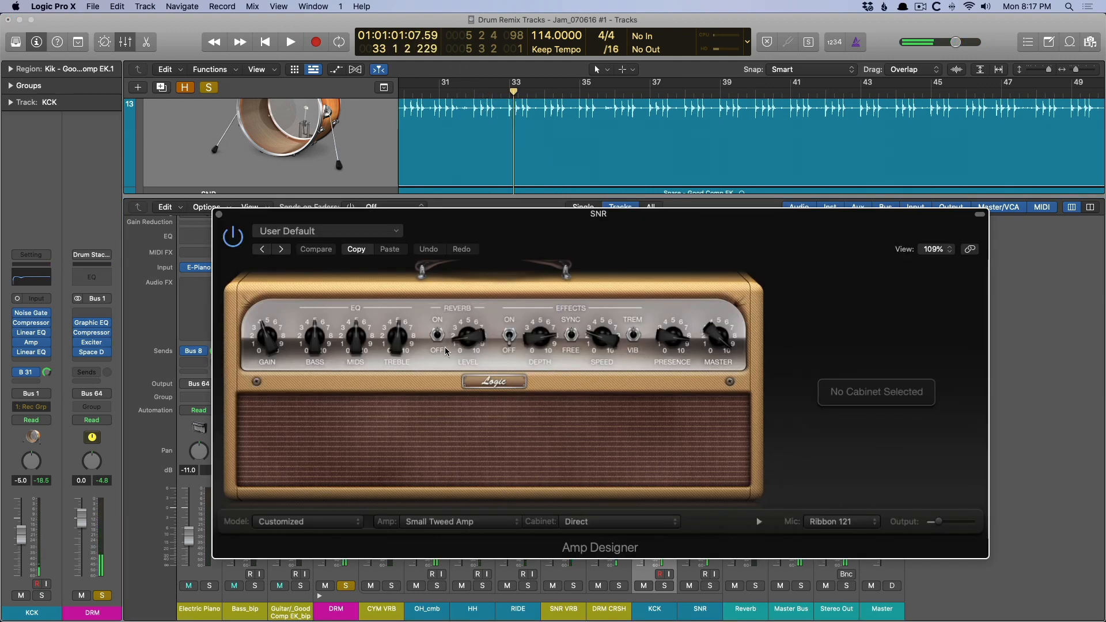
left_click(458, 308)
left_click(575, 281)
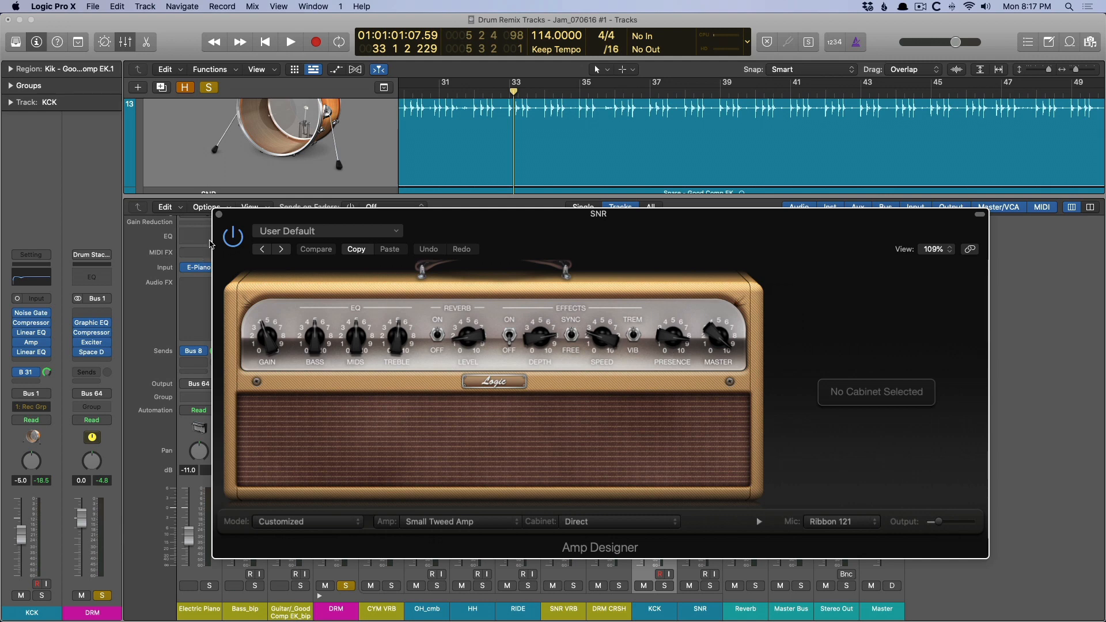
left_click(220, 214)
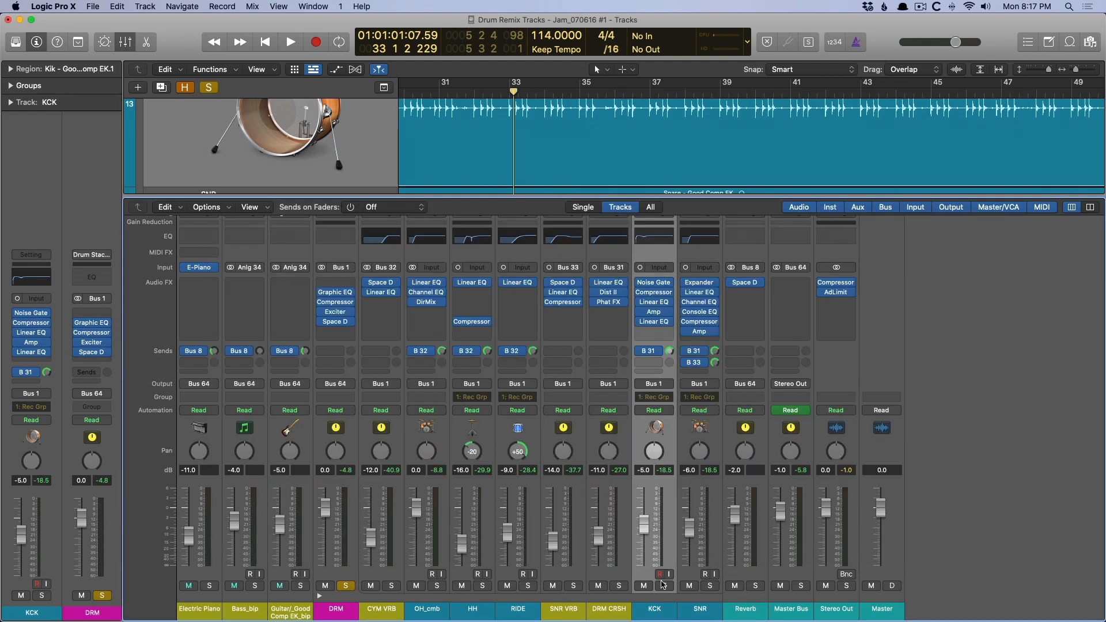
Select the DRM CRSH channel and review its Linear Phase EQ, Distortion II and Phat FX plug-ins.
left_click(610, 609)
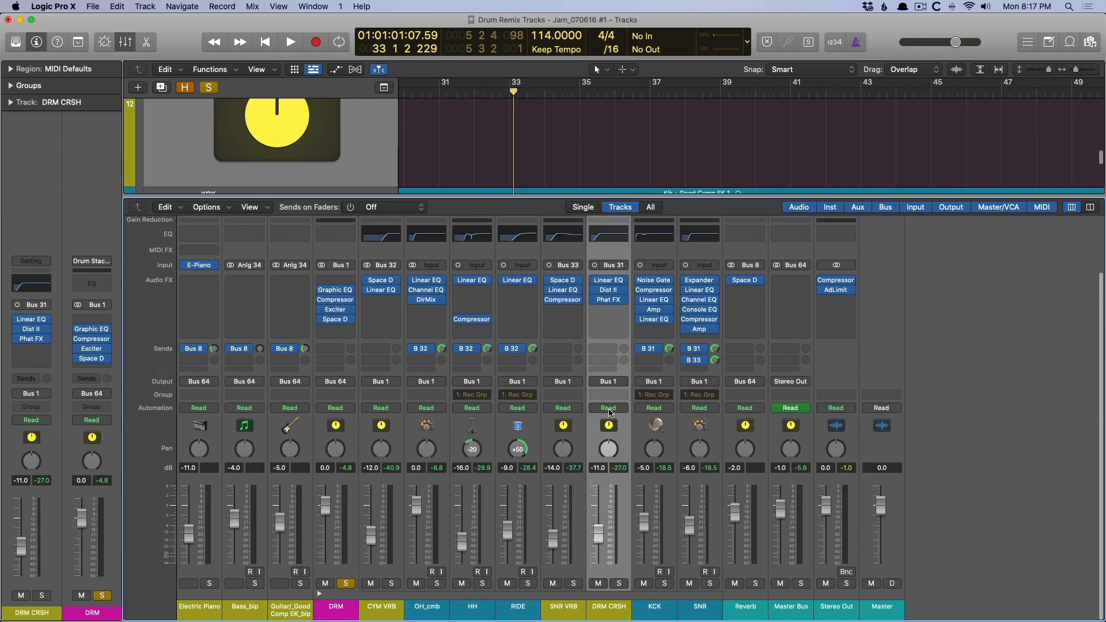
left_click(607, 282)
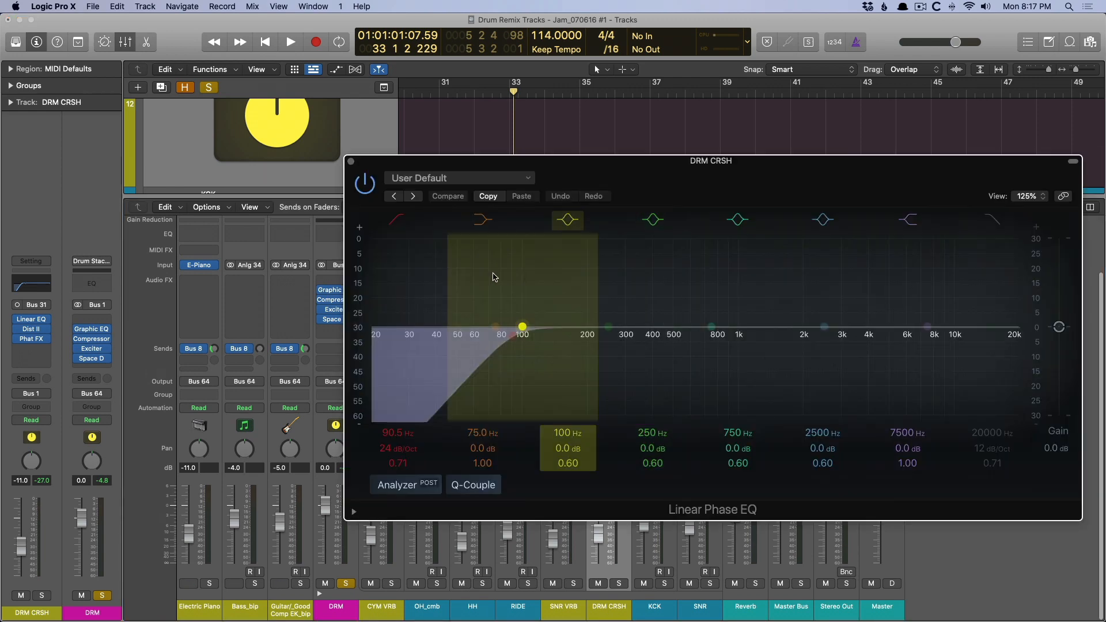
left_click(350, 164)
left_click(609, 291)
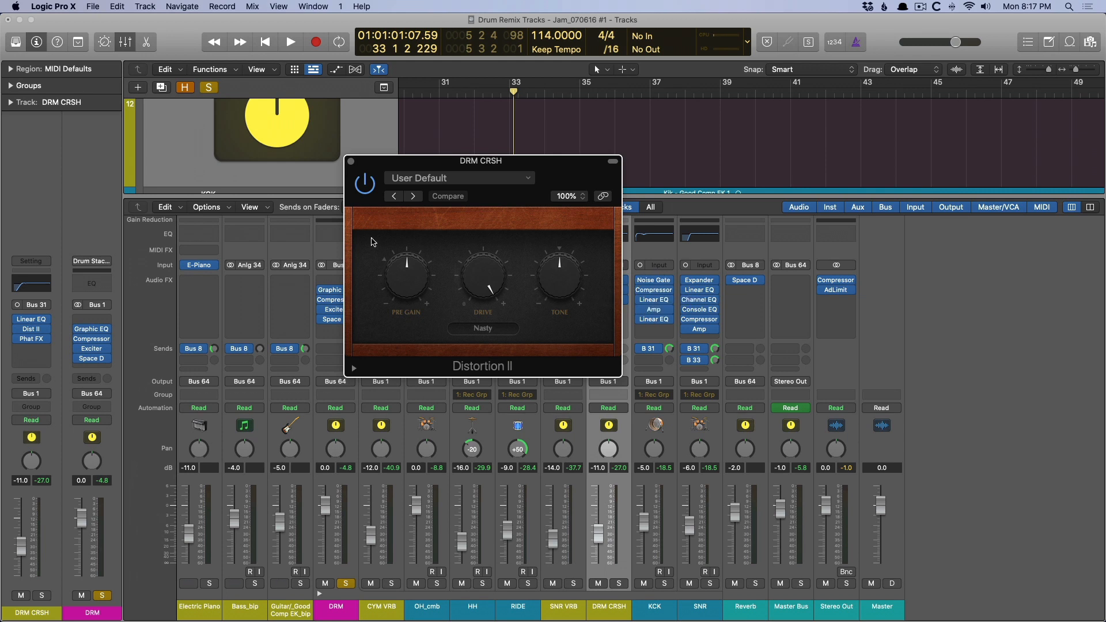
left_click_drag(414, 161, 374, 236)
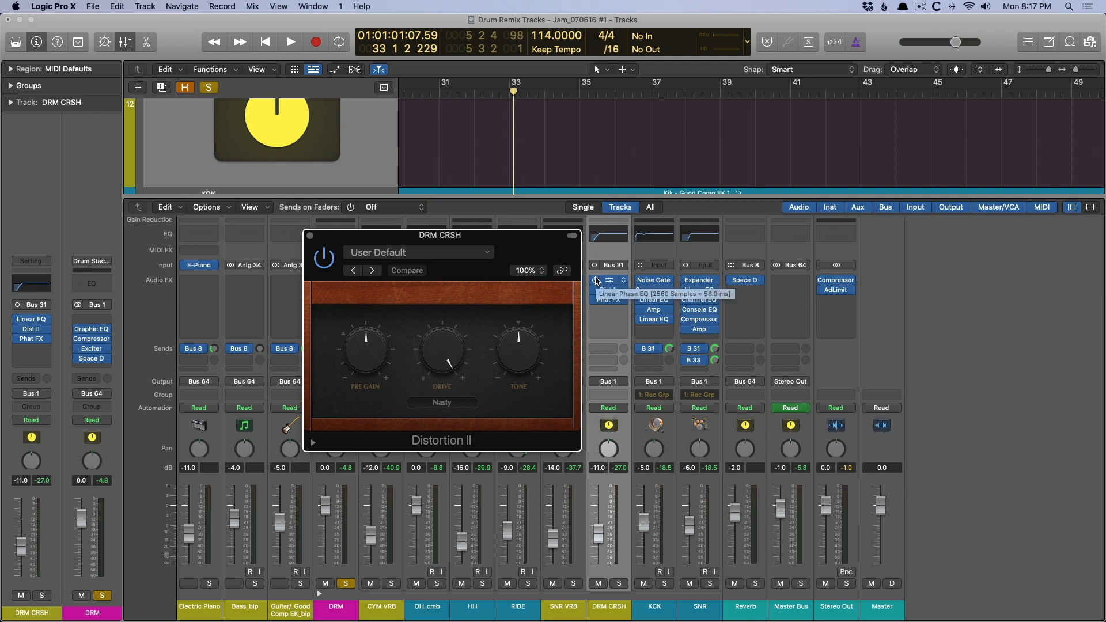
left_click(608, 299)
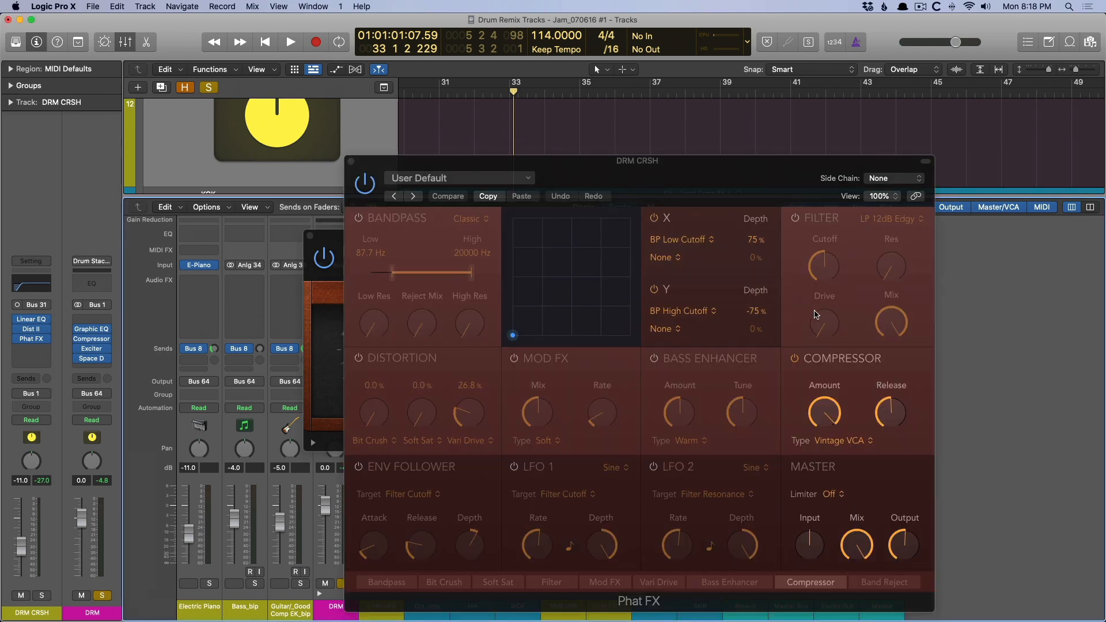
left_click(350, 162, "alt")
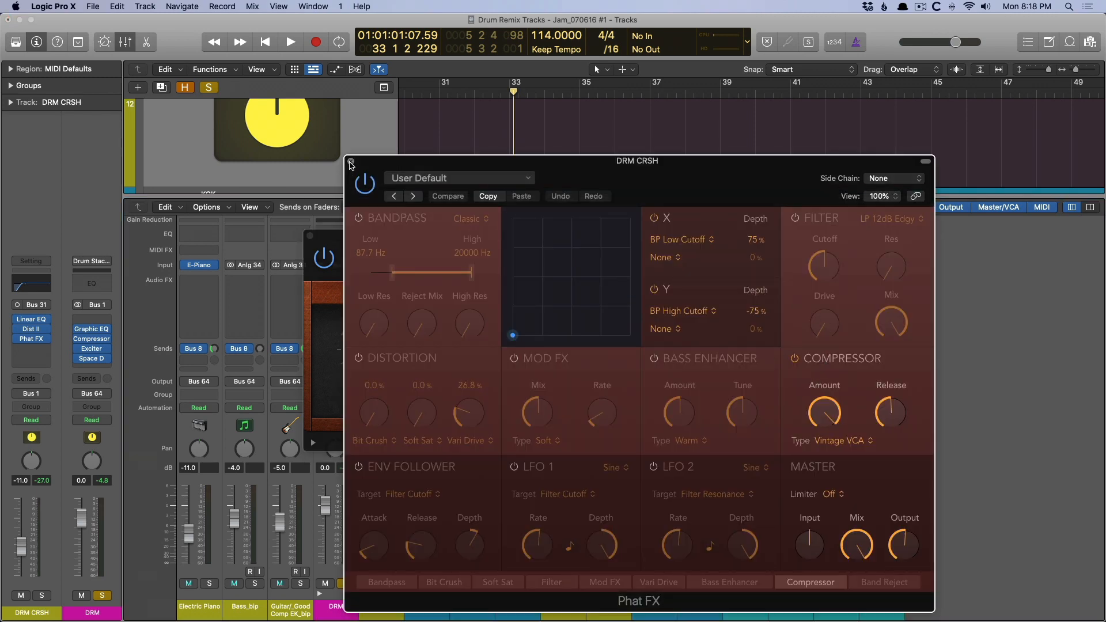
Solo DRM CRSH, audition it at 0.0 dB with its Linear Phase EQ bypassed, and undo the fader and EQ changes.
left_click(612, 584, "alt")
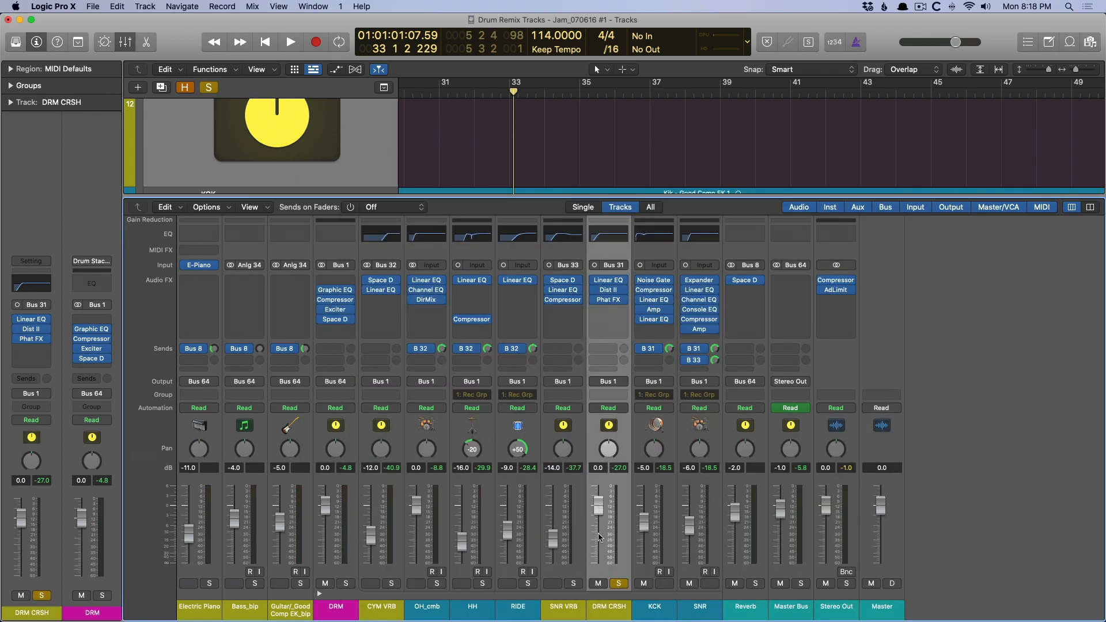
key("space")
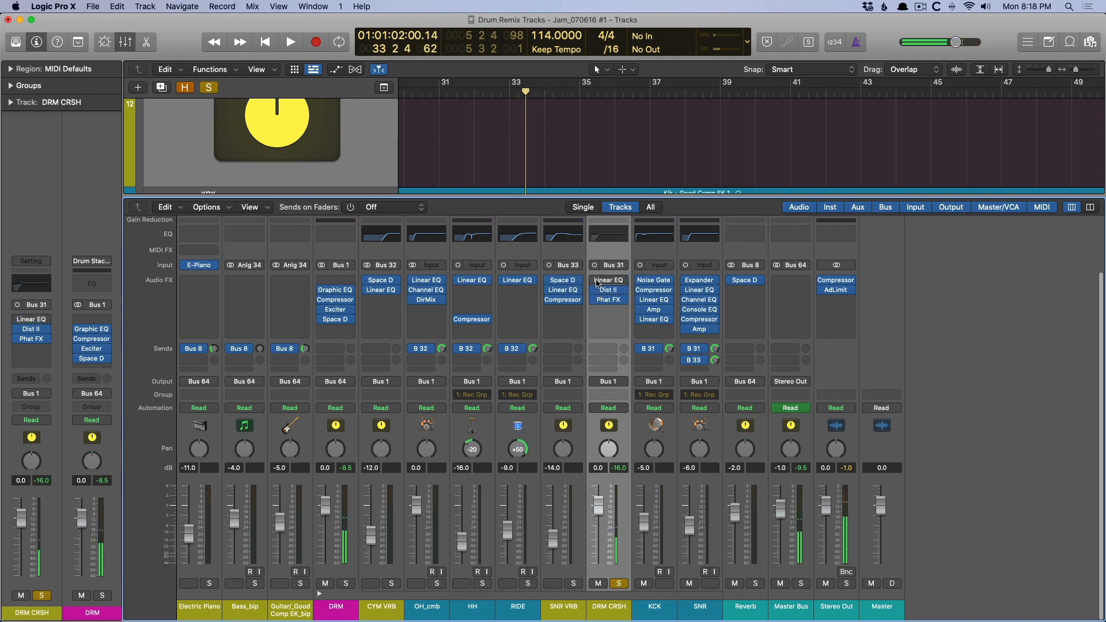
key("space")
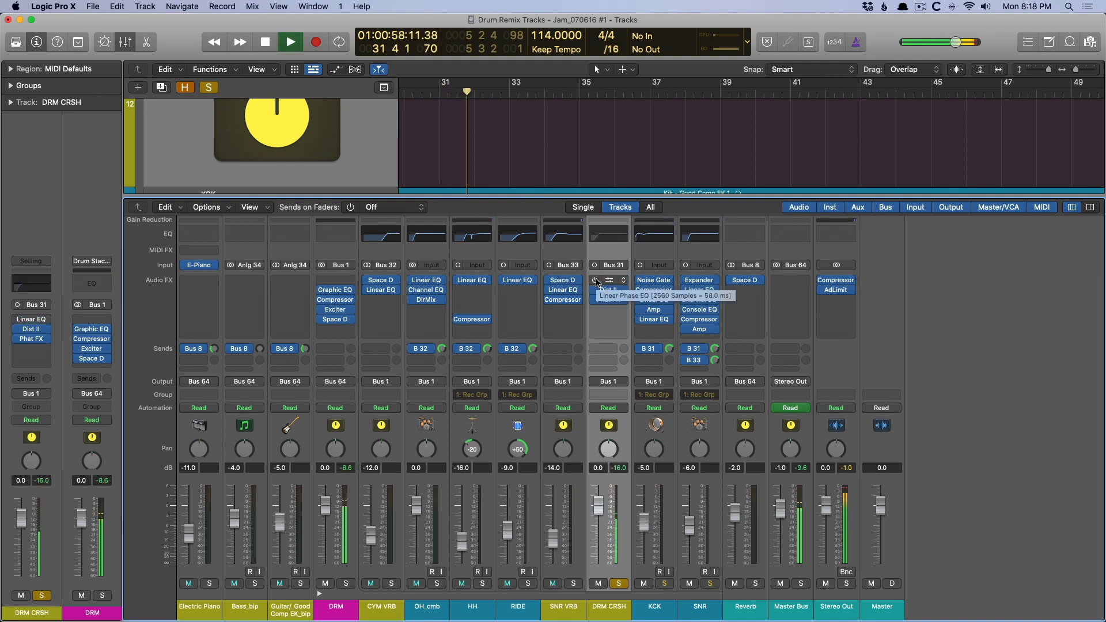
key("space")
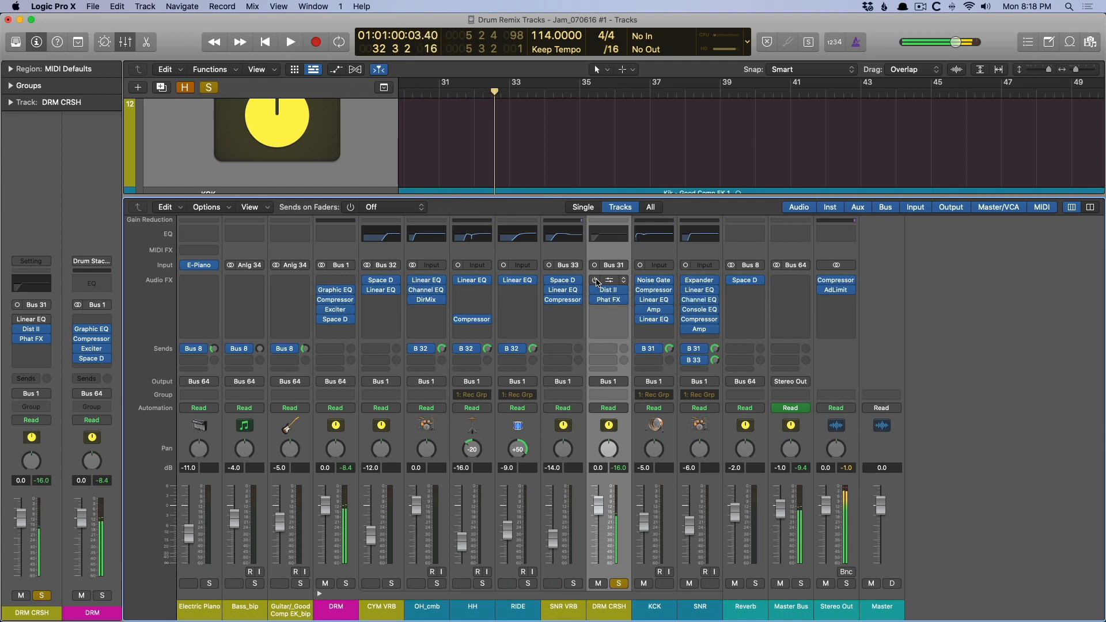
key("super+z")
key("super+z")
key("super+z")
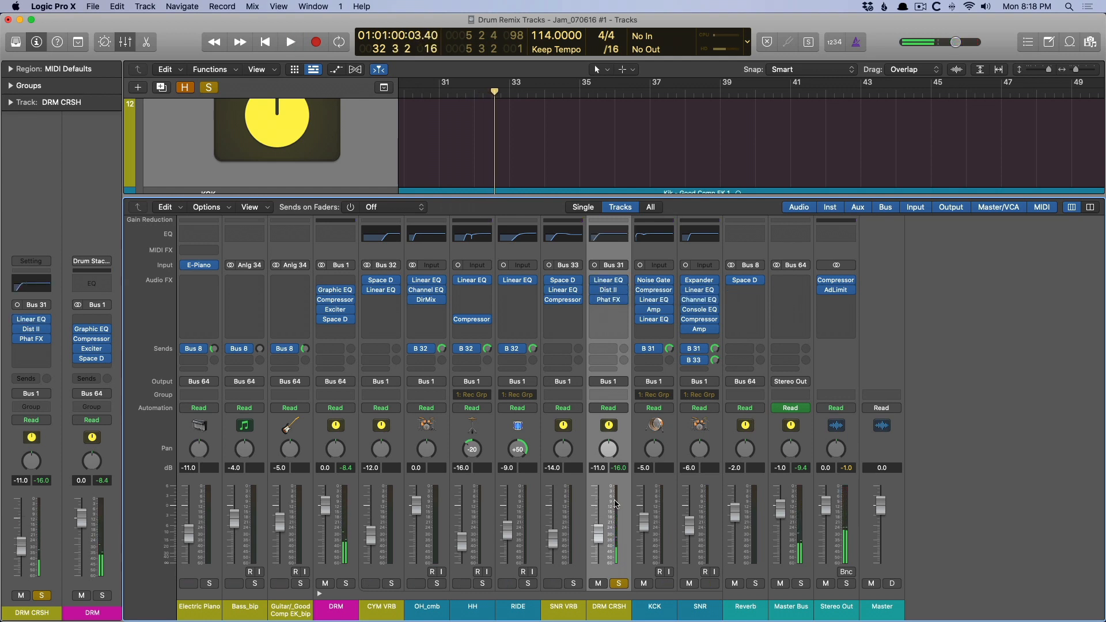
Select the SNR VRB channel and review its Space Designer, Linear Phase EQ and Compressor plug-ins.
left_click(694, 608)
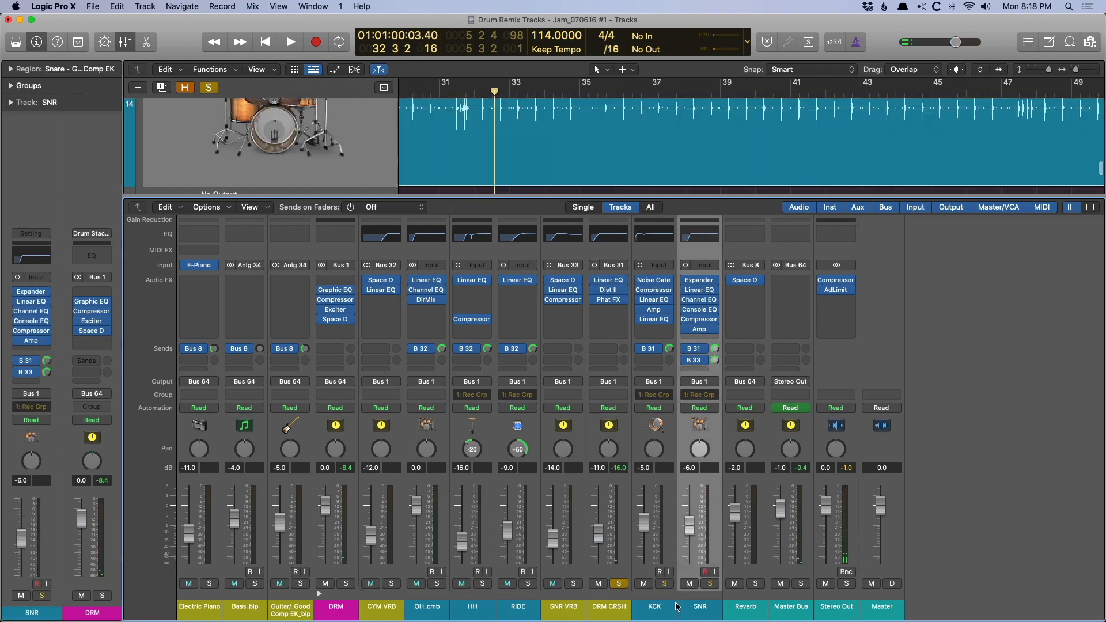
left_click(564, 607)
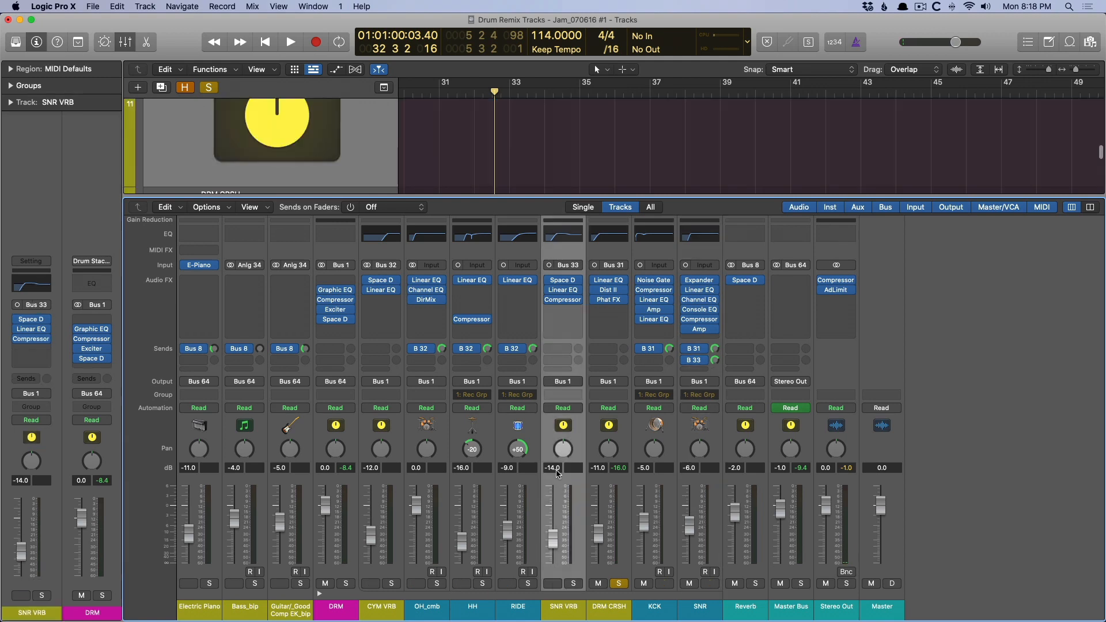
left_click(562, 281)
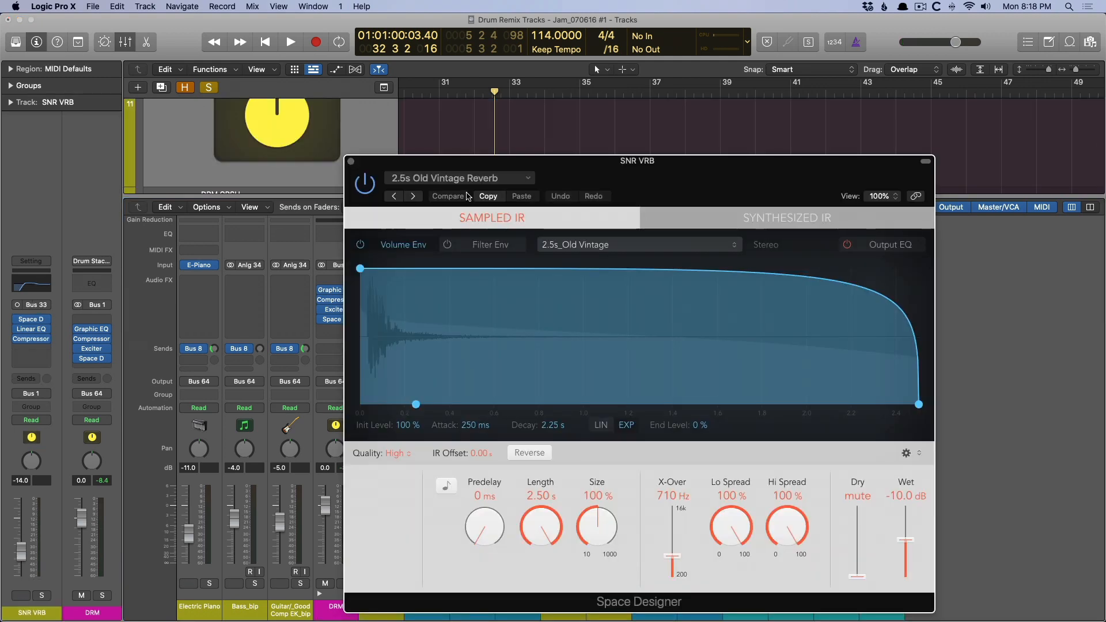
left_click(350, 163)
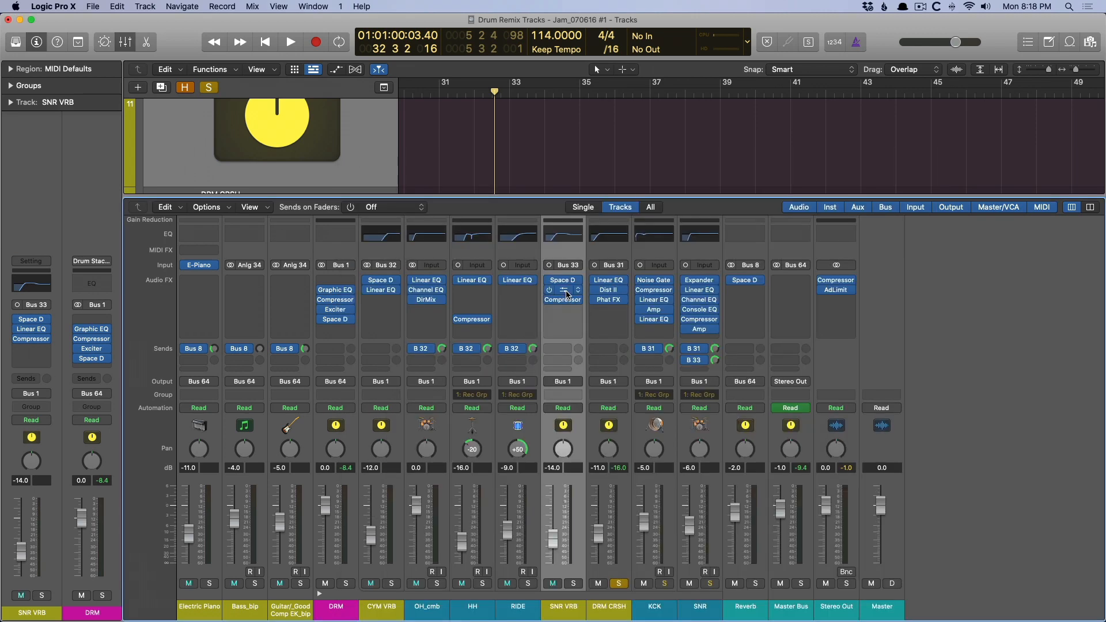
left_click(566, 293)
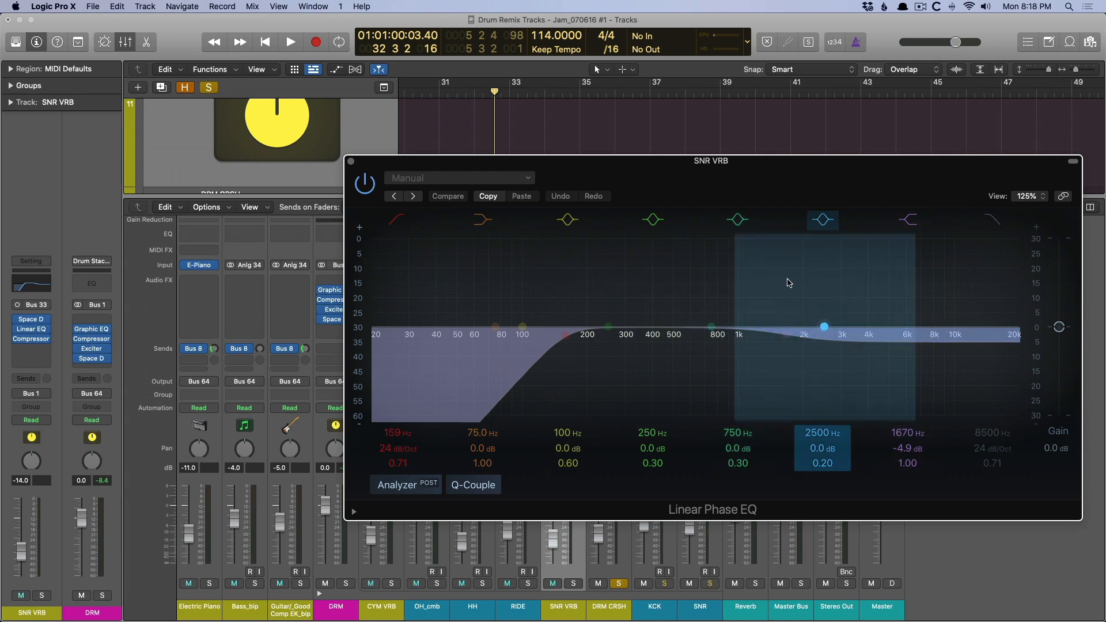
left_click(351, 161)
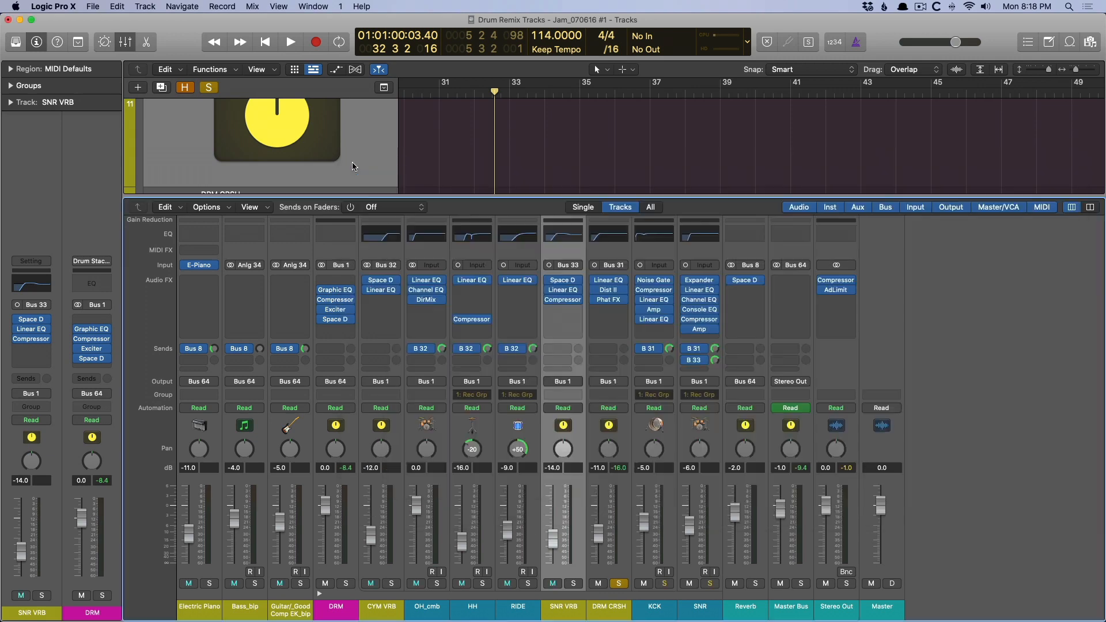
left_click(562, 300)
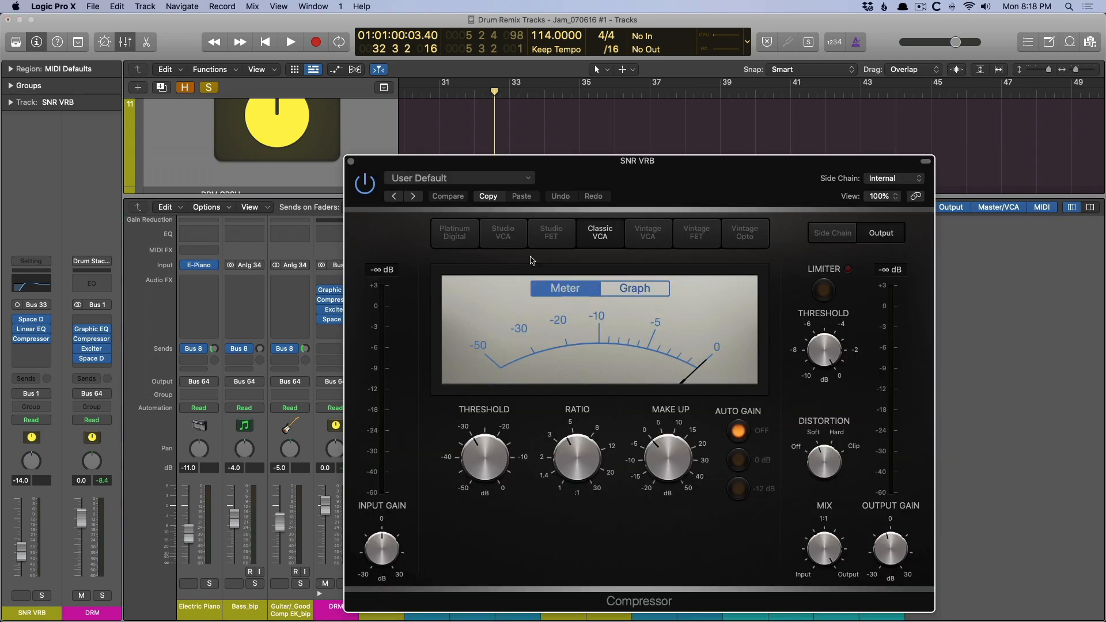
left_click(351, 162)
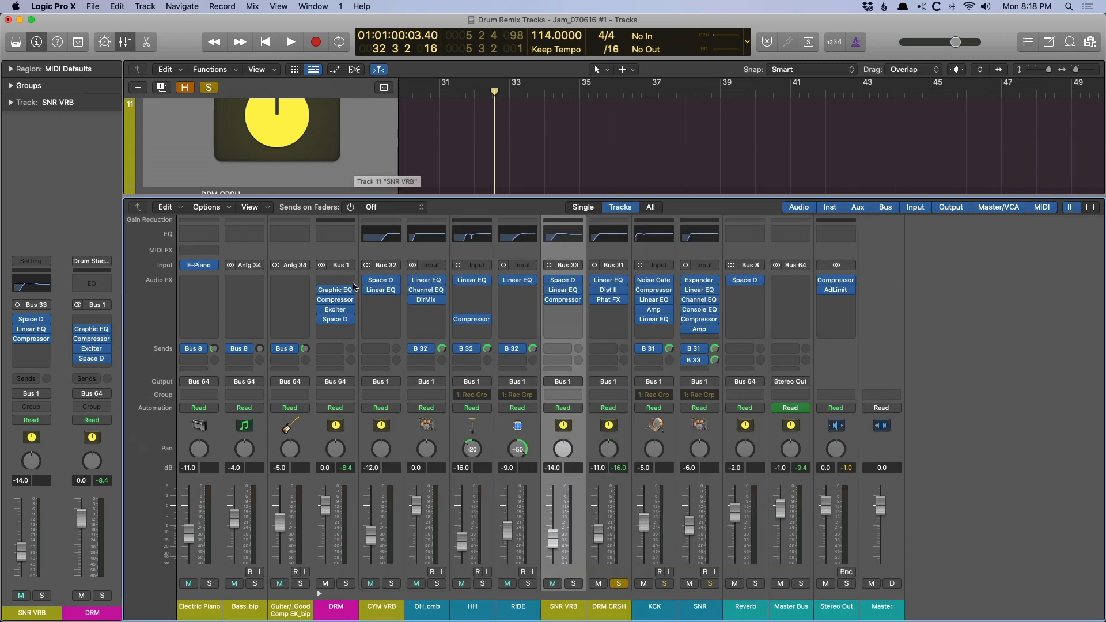
left_click(657, 610)
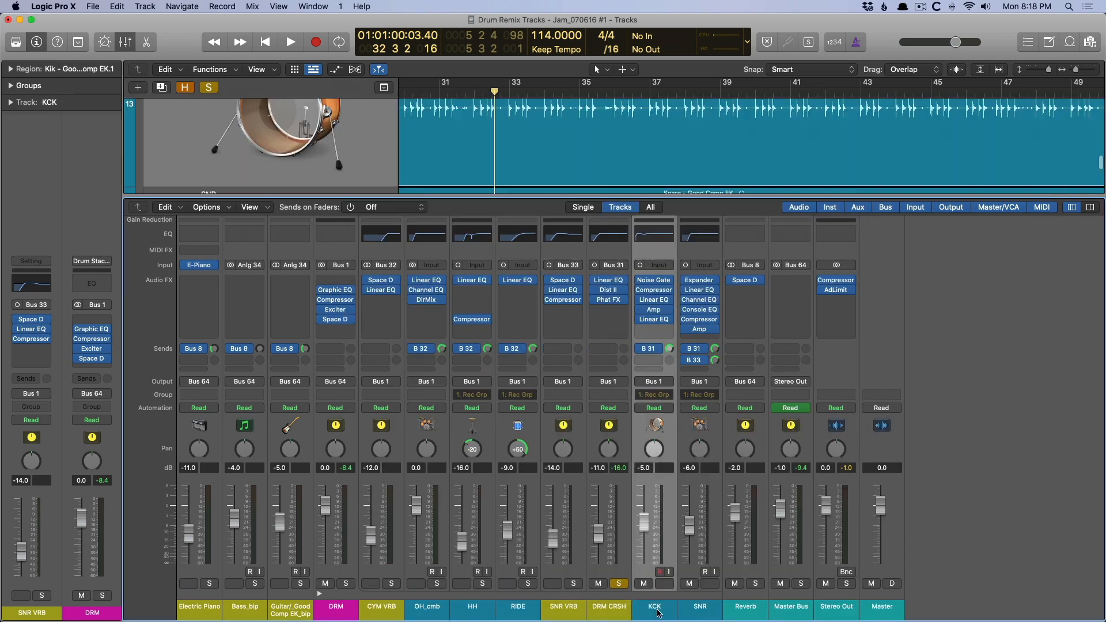
left_click(666, 584)
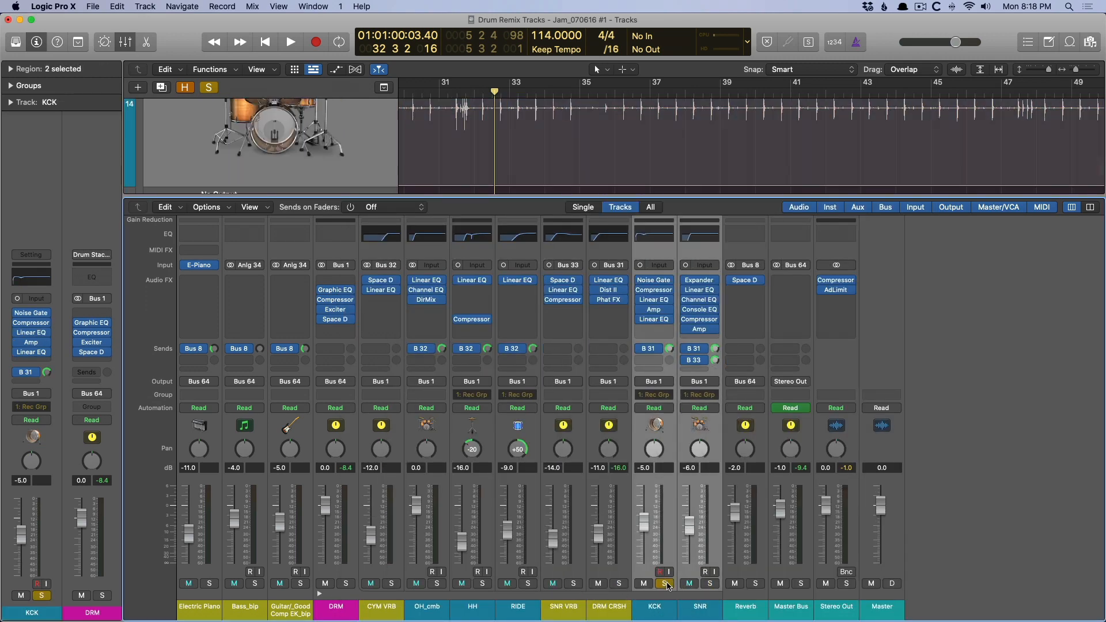
left_click(709, 585)
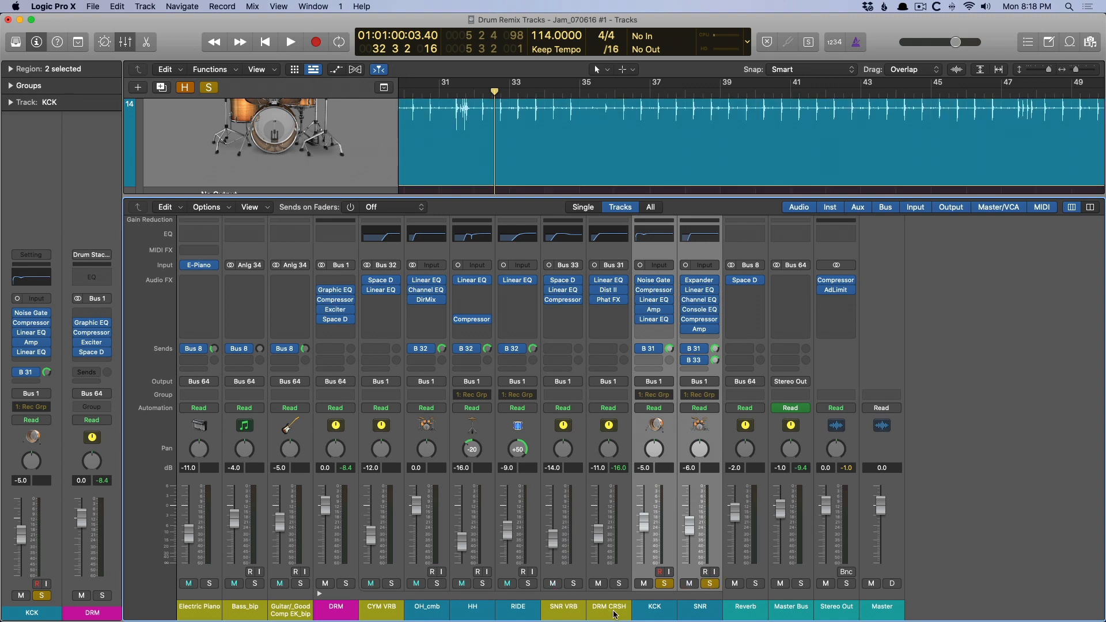
Solo DRM, compare its playback with SNR VRB and DRM CRSH muted together and unmuted, and clear the solo.
left_click(345, 584)
left_click(568, 609)
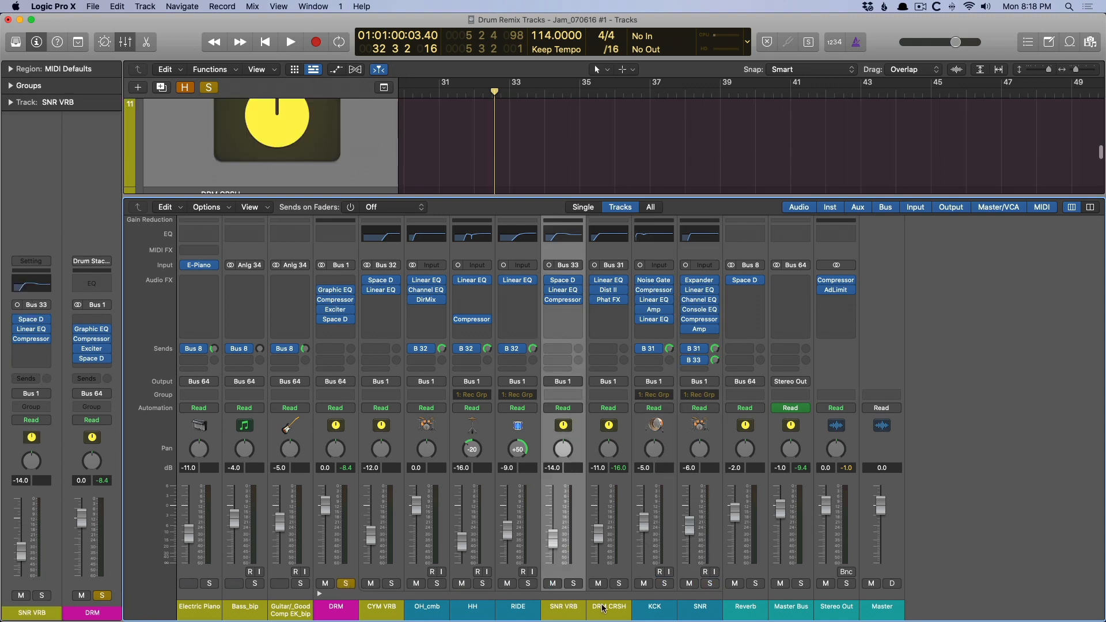
key("space")
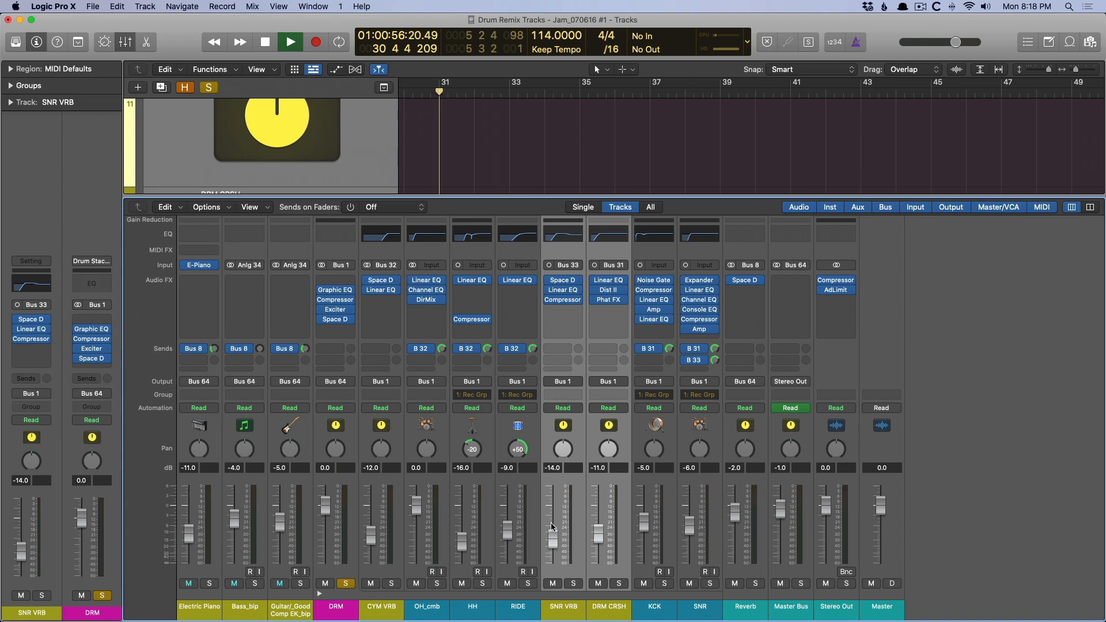
left_click(551, 585)
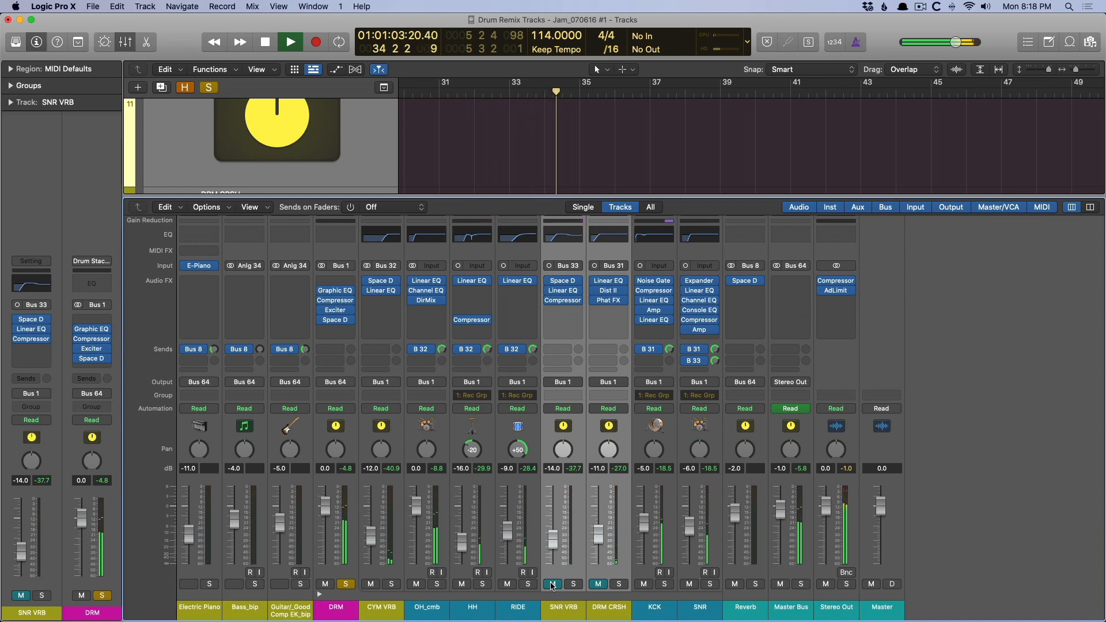
left_click(552, 584)
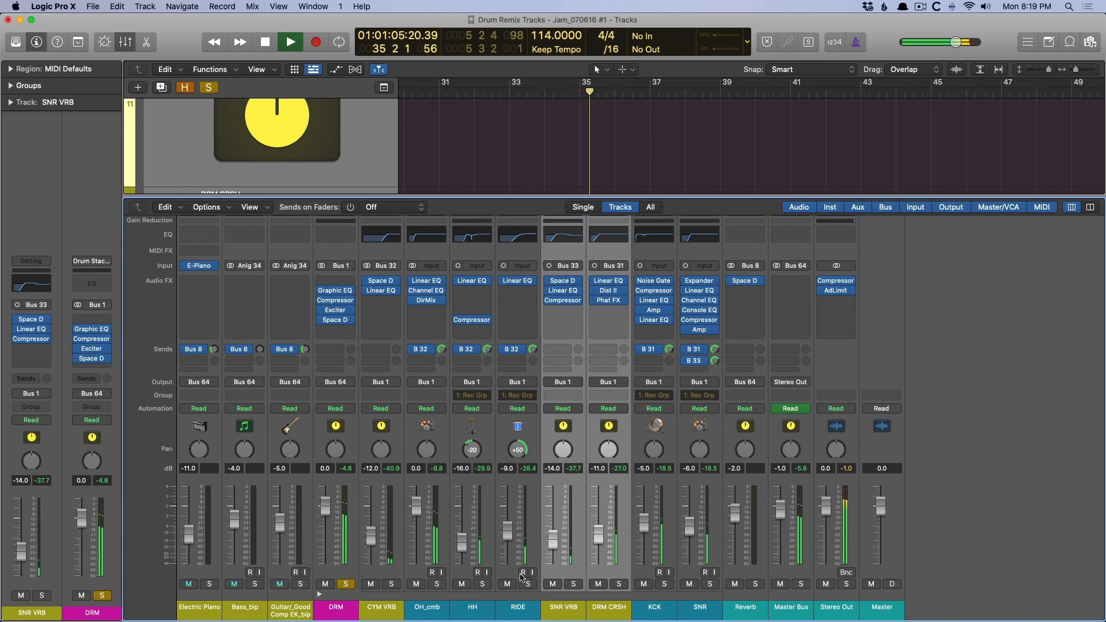
key("space")
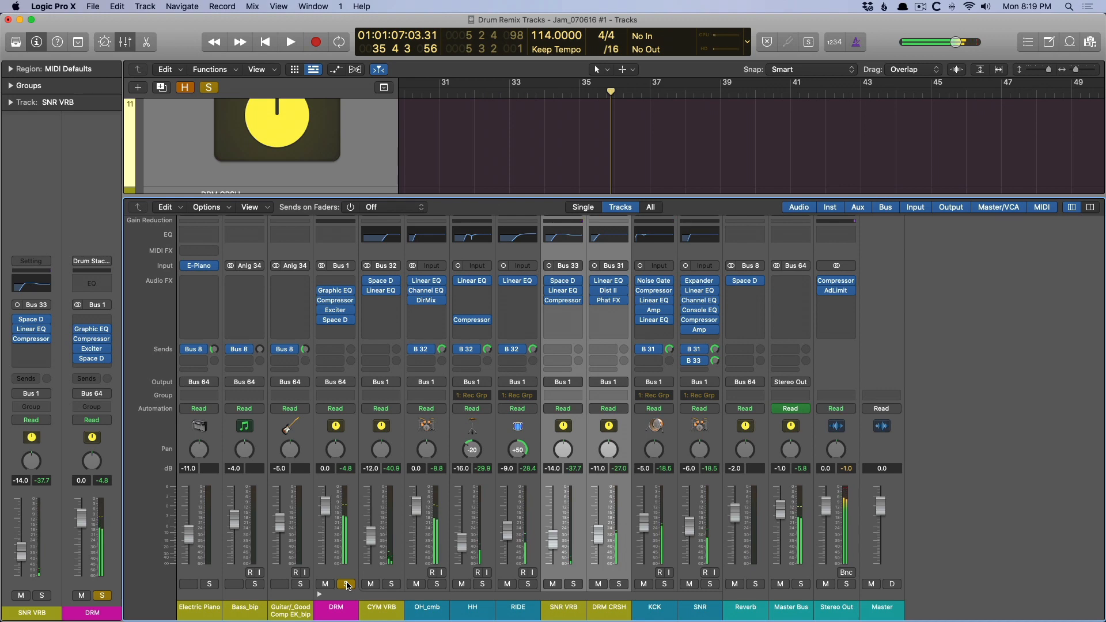
left_click(347, 584)
Hide the mixer and audition the full, unsoloed mix in the arrangement.
key("x")
key("z")
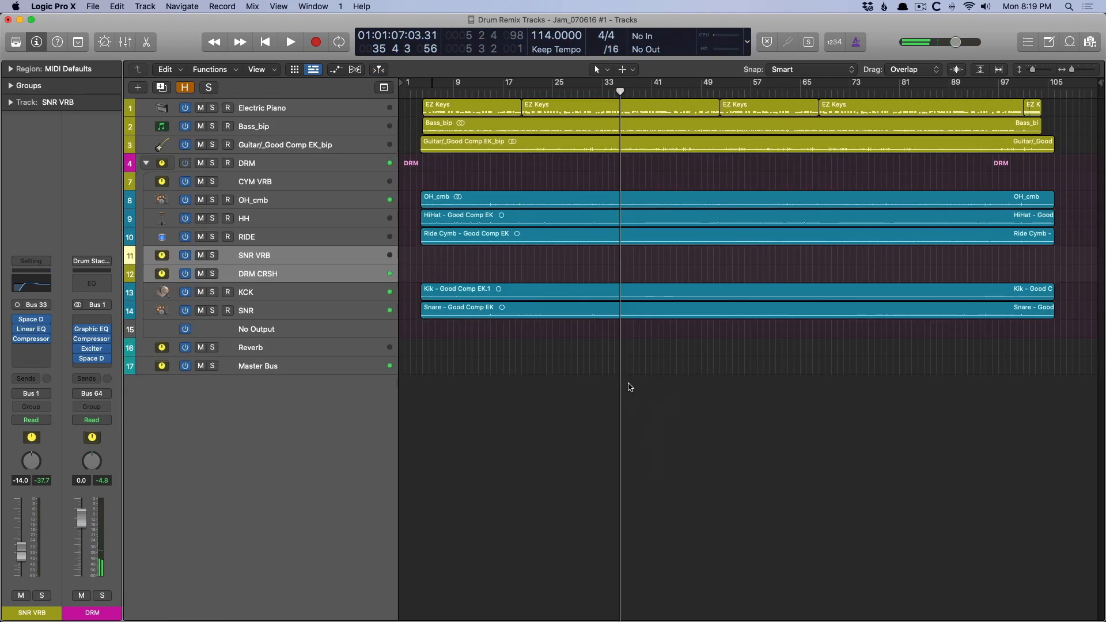
key("space")
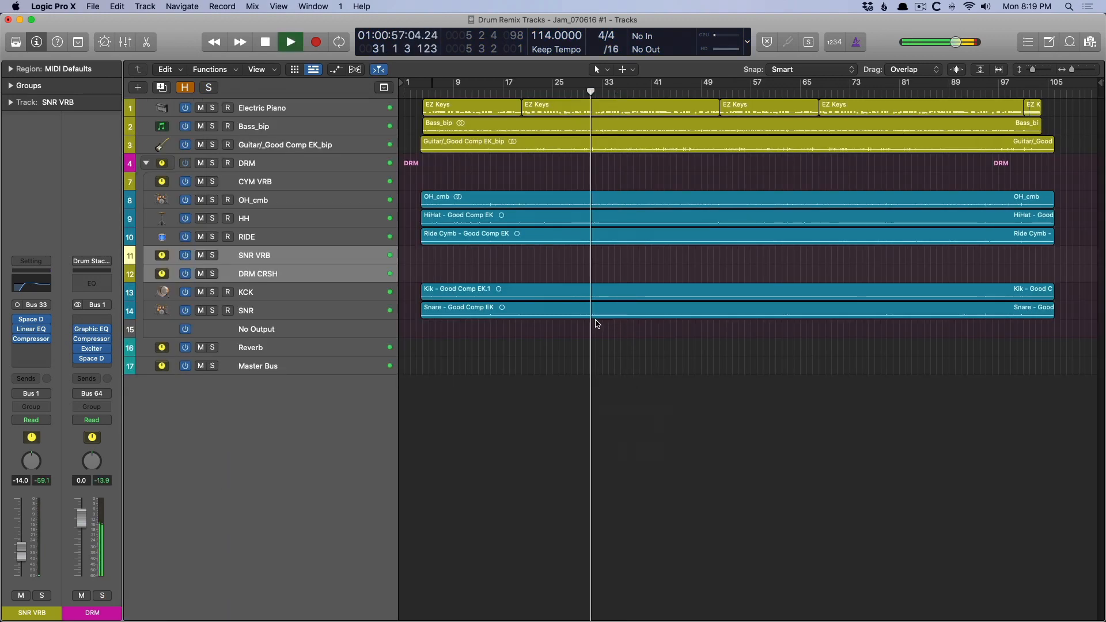
left_click_drag(559, 139, 691, 348)
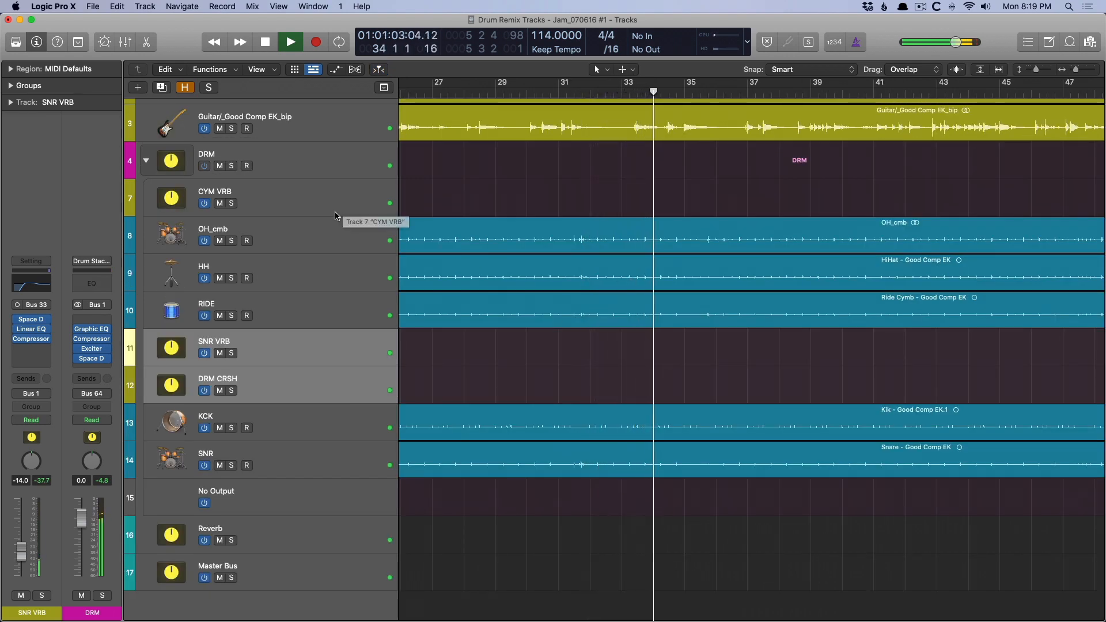
key("space")
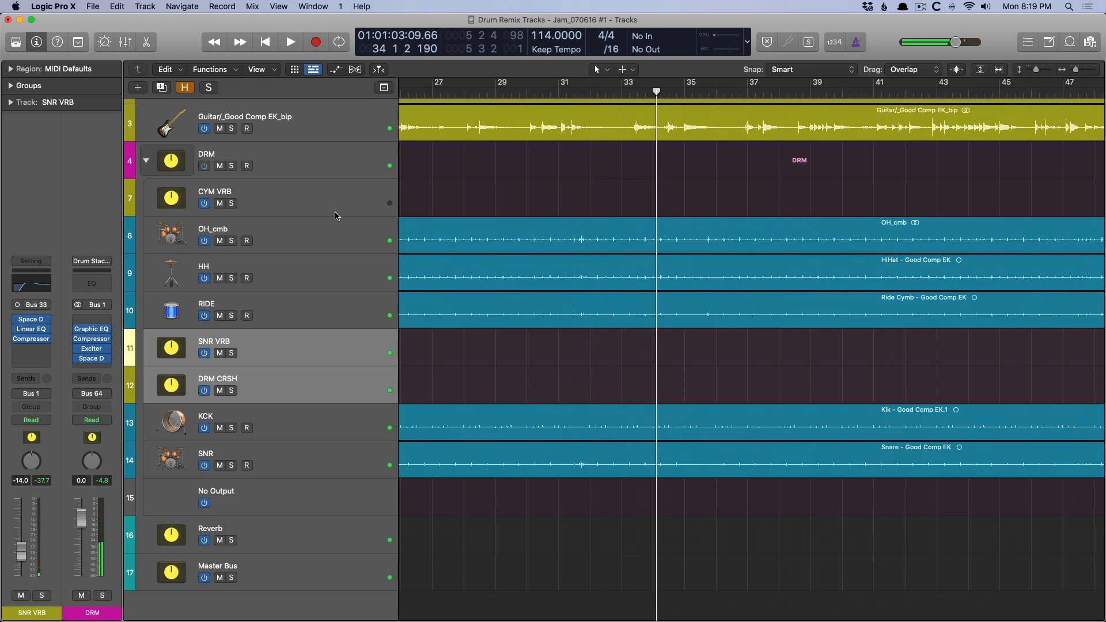